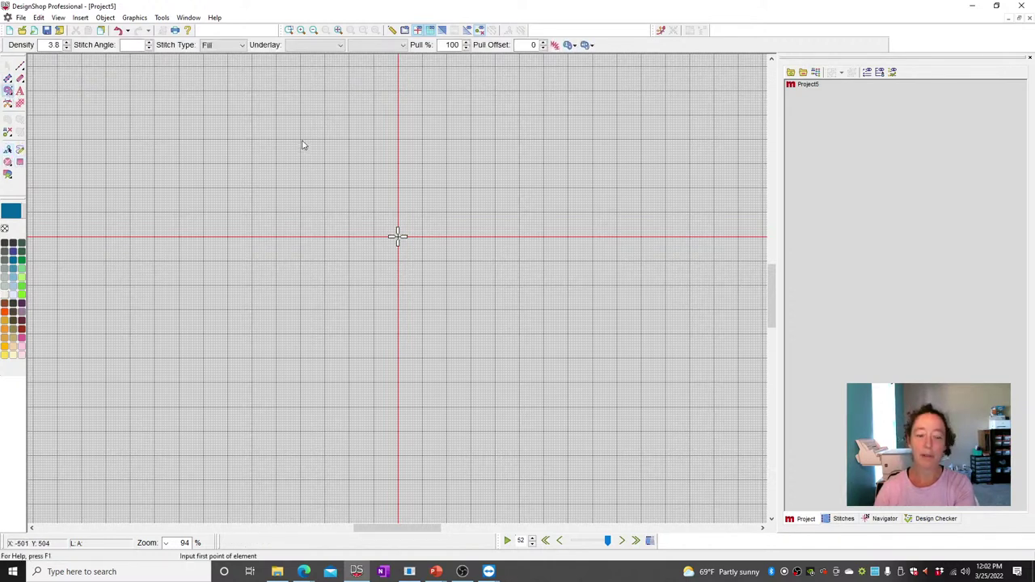
# Draw a complex fill rectangle about 5.11 in wide and 4.49 in high across the center of the grid
pyautogui.moveTo(302, 143); pyautogui.dragTo(552, 365)
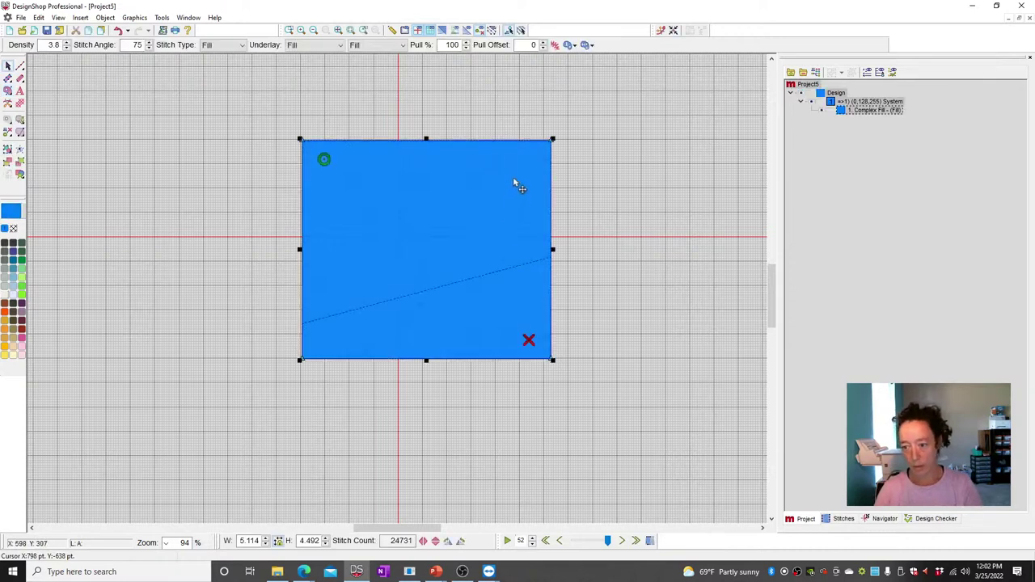
pyautogui.click(339, 33)
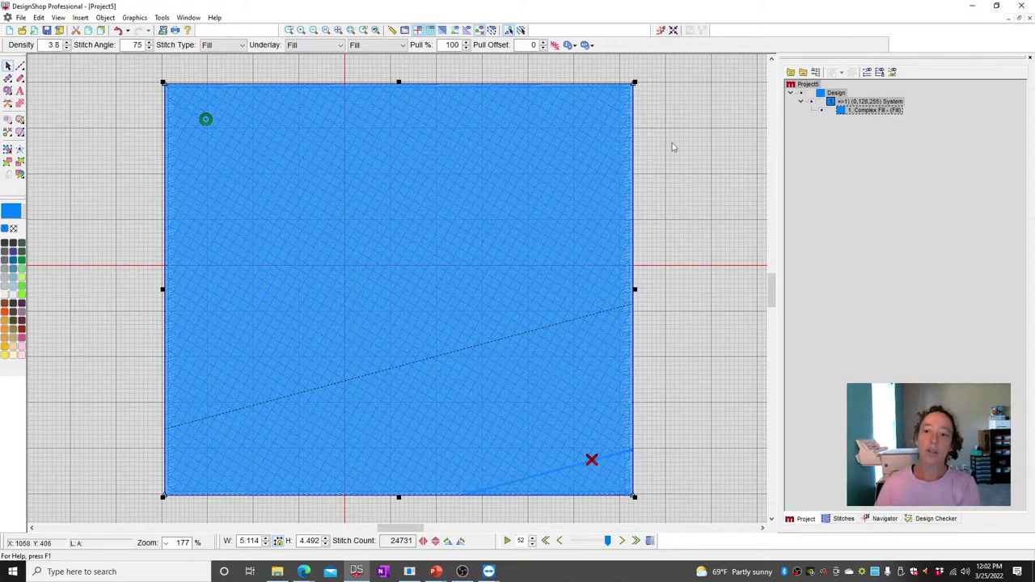
# Set the filled rectangle's pull compensation to 120% in its object properties
pyautogui.rightClick(460, 199)
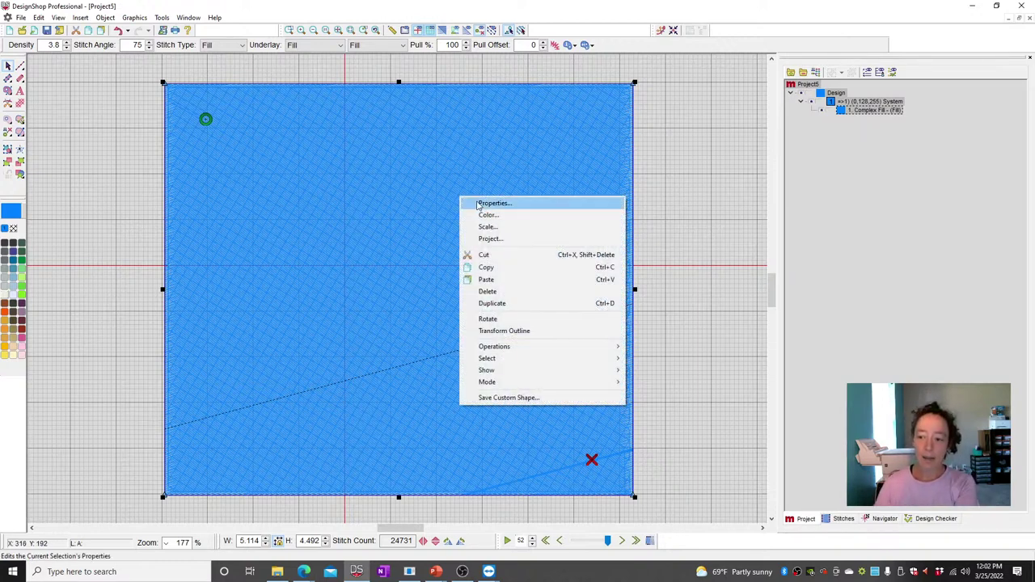
pyautogui.click(487, 203)
pyautogui.click(611, 139)
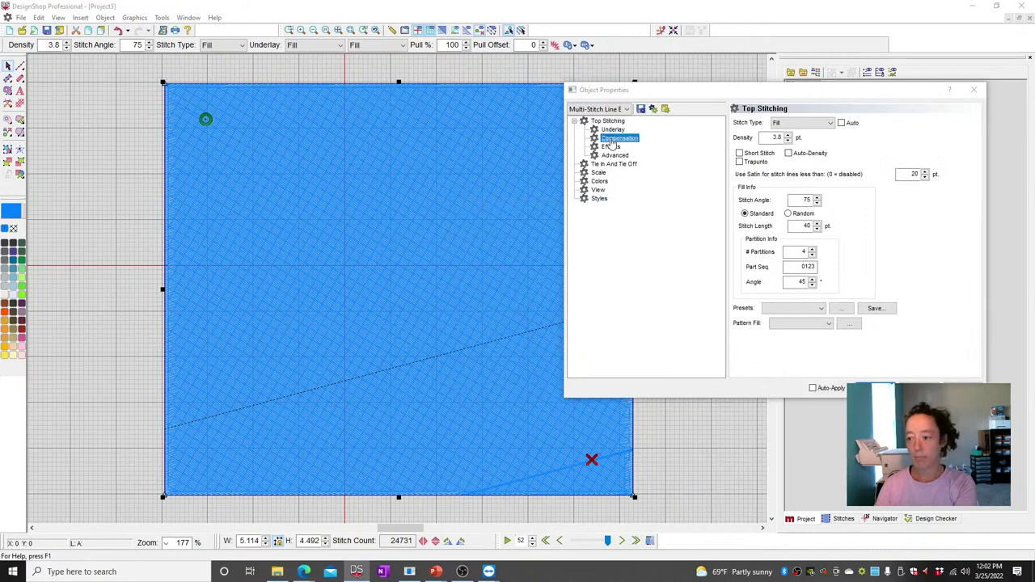
pyautogui.doubleClick(801, 144)
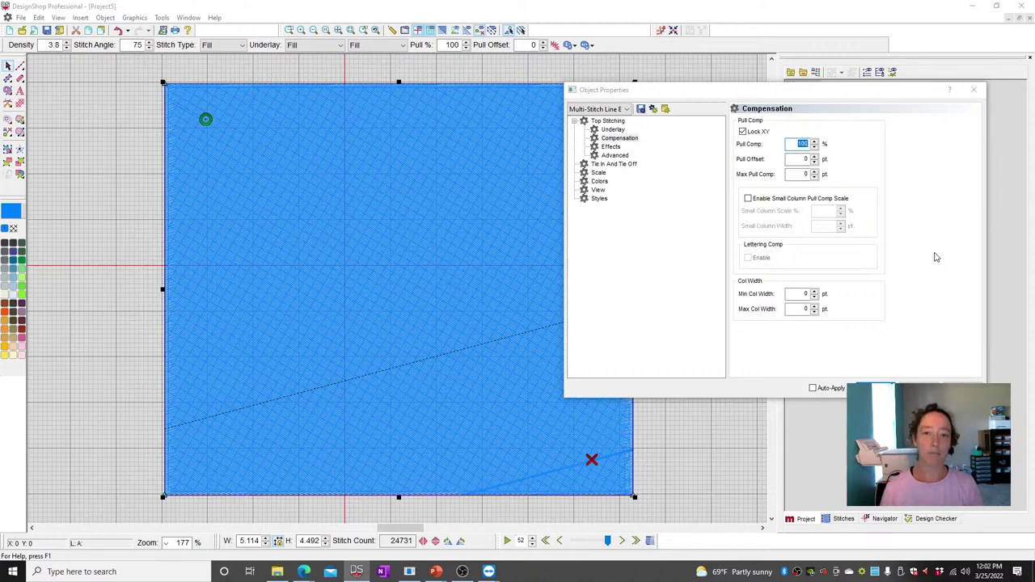
pyautogui.write('120')
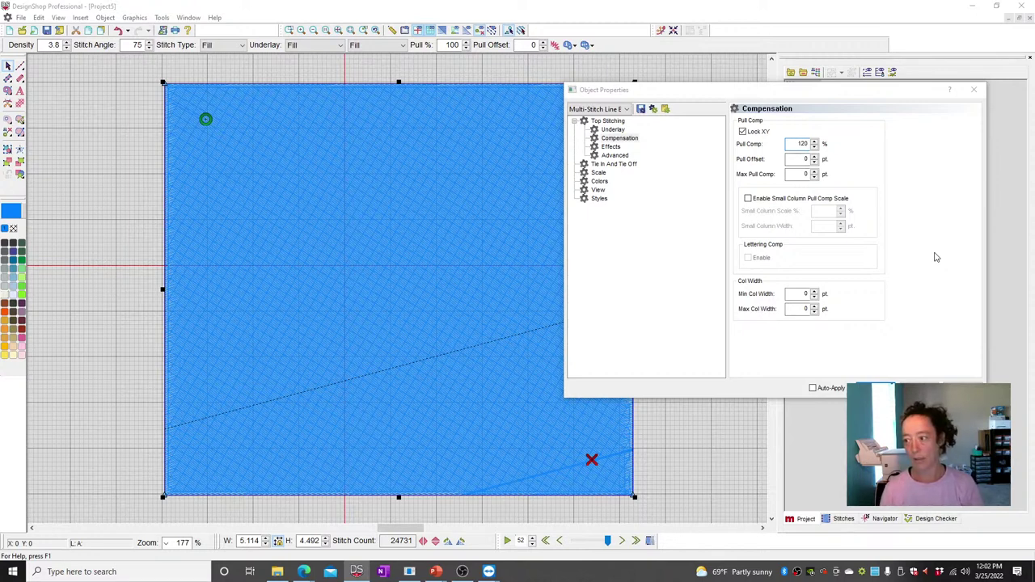
pyautogui.press('Return')
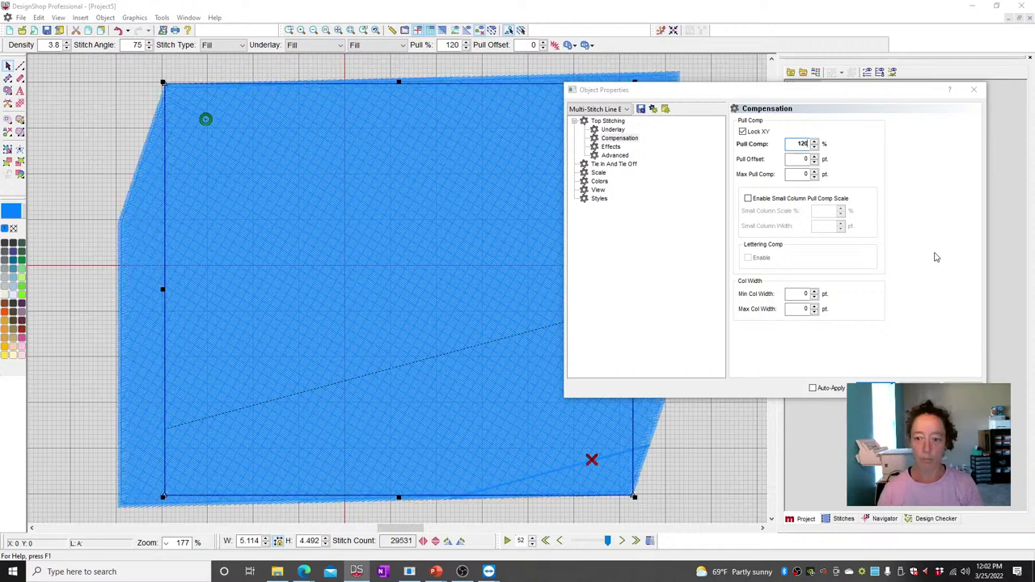
pyautogui.press('Escape')
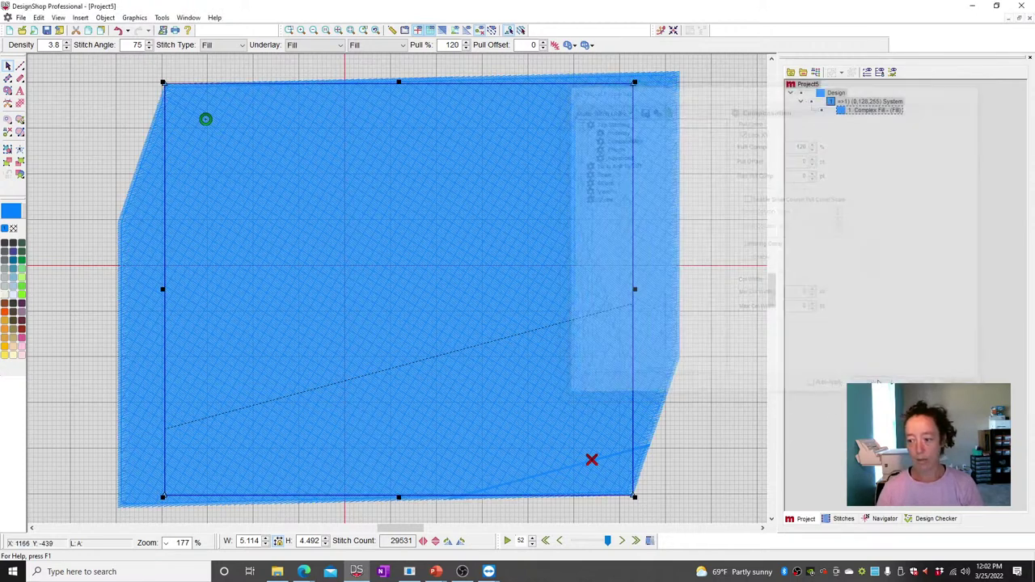
pyautogui.click(713, 129)
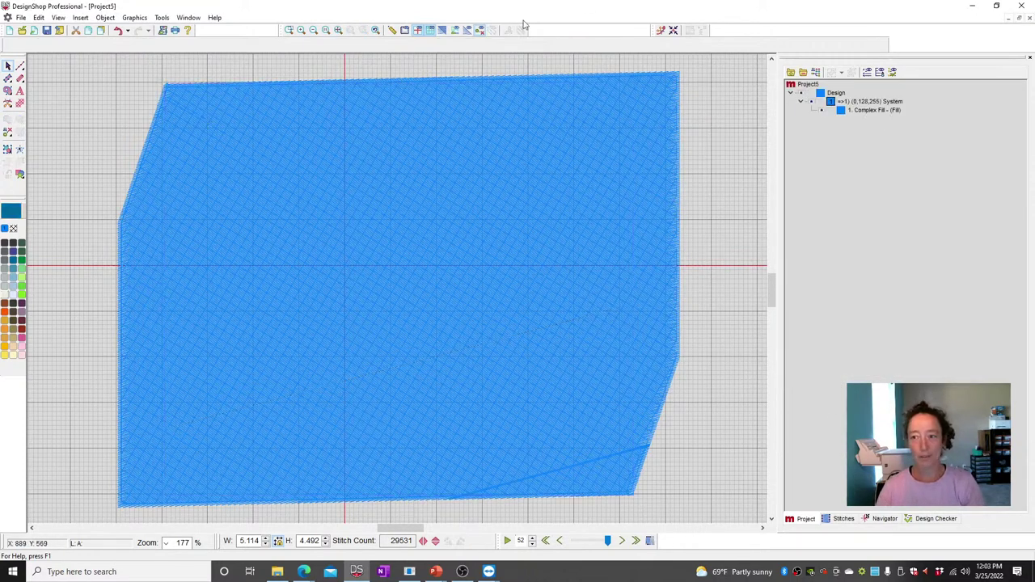
# Show the stitches in the 3D view and set the rectangle's pull compensation to 100%
pyautogui.click(443, 31)
pyautogui.click(208, 141)
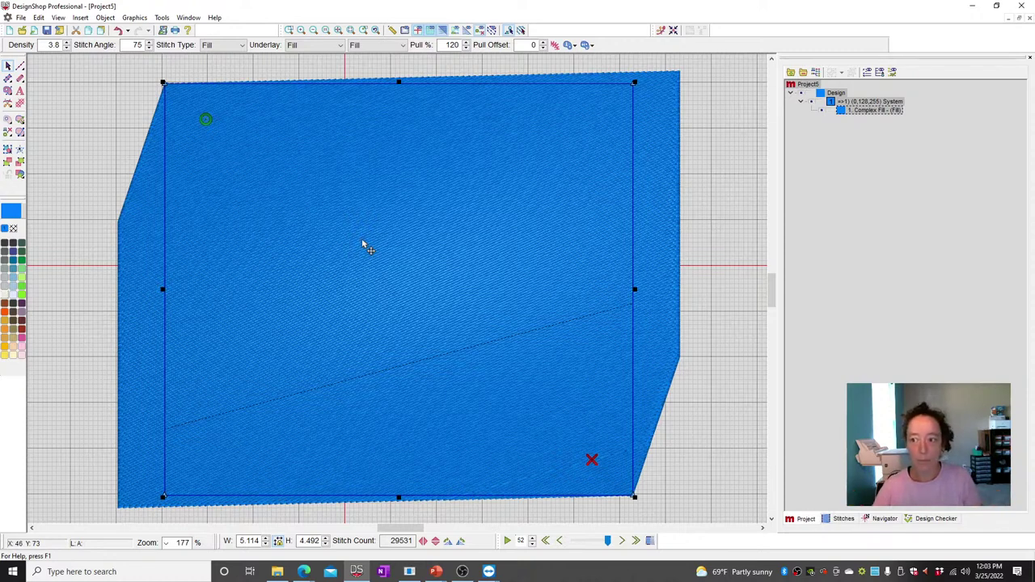
pyautogui.doubleClick(452, 44)
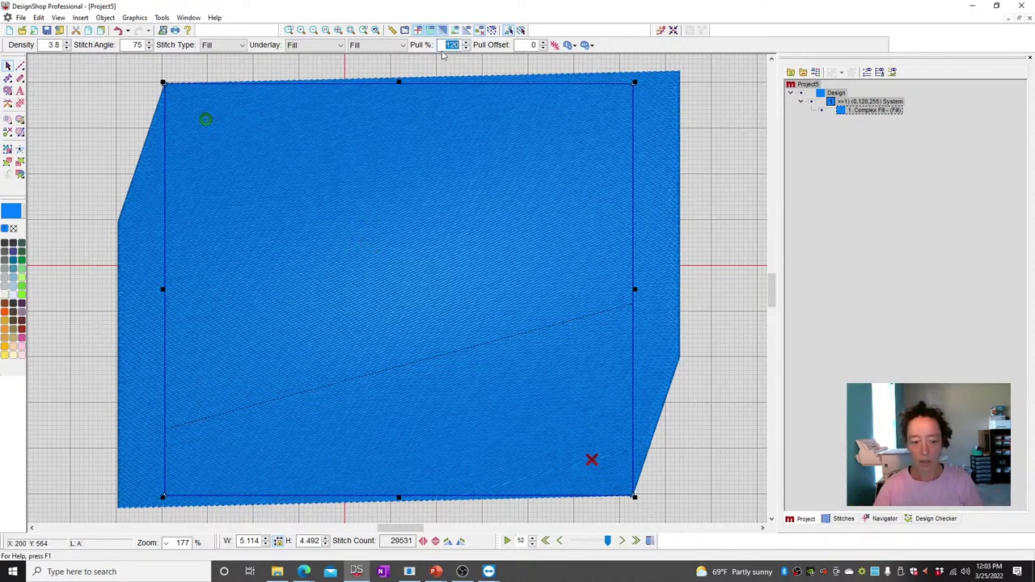
pyautogui.write('100')
pyautogui.press('Return')
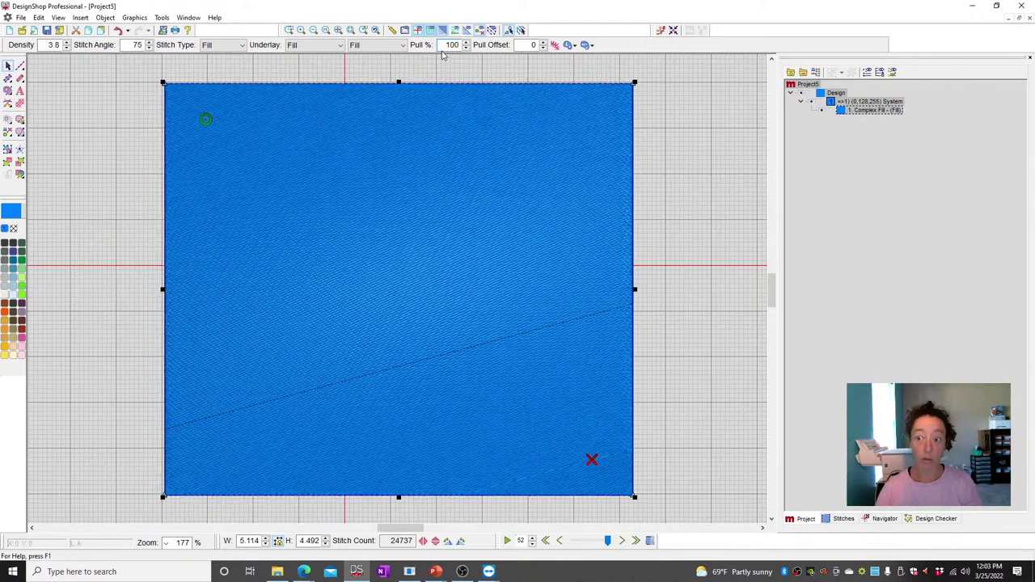
# Set the filled rectangle's pull offset to 10 pt in its compensation properties
pyautogui.click(443, 234)
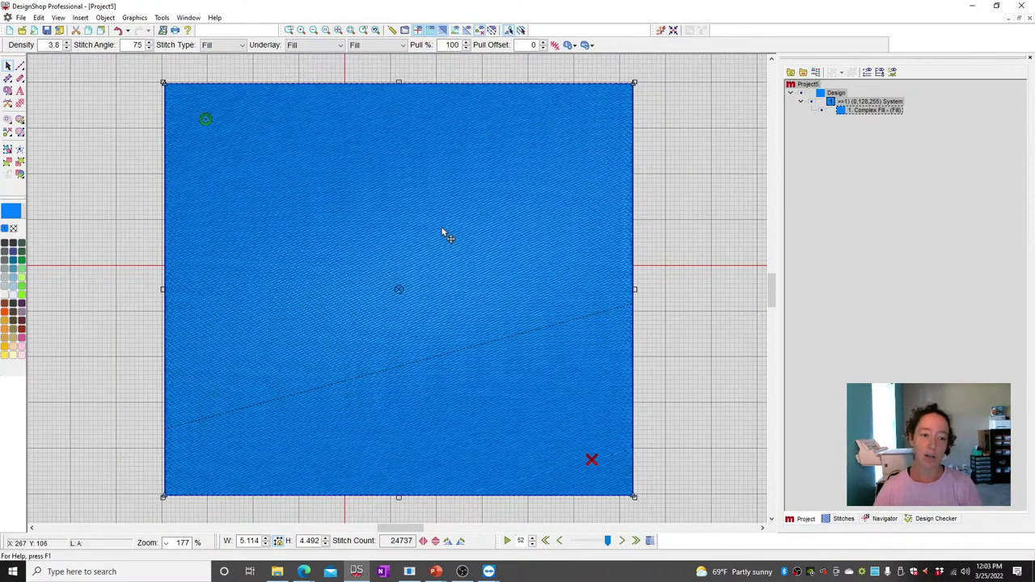
pyautogui.doubleClick(445, 232)
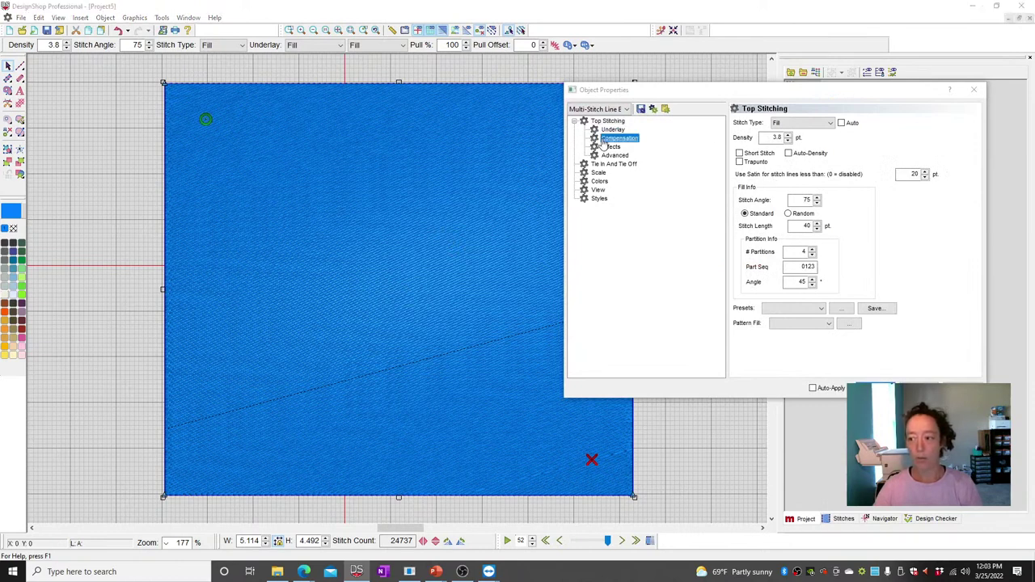
pyautogui.click(604, 138)
pyautogui.doubleClick(805, 160)
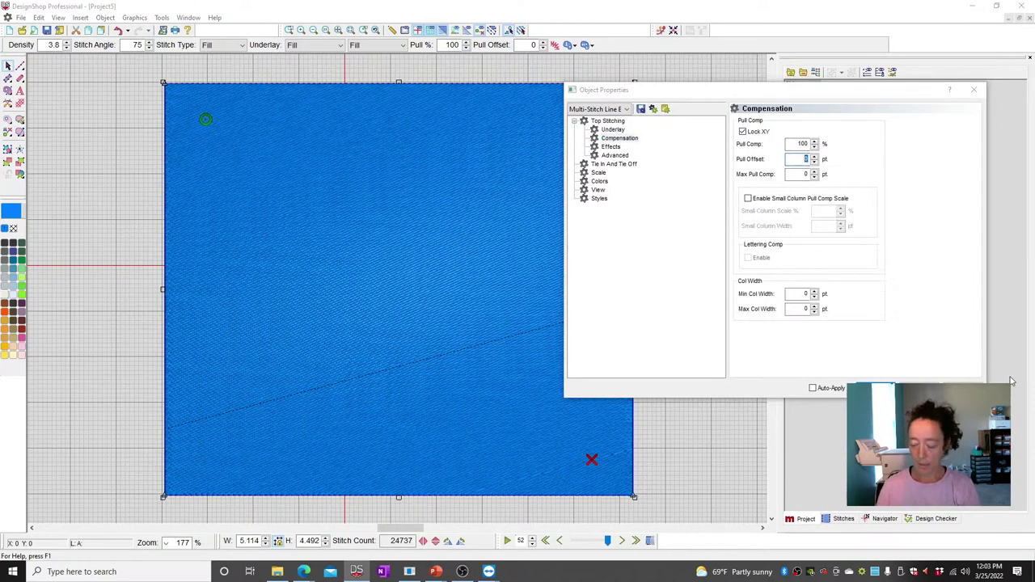
pyautogui.write('1')
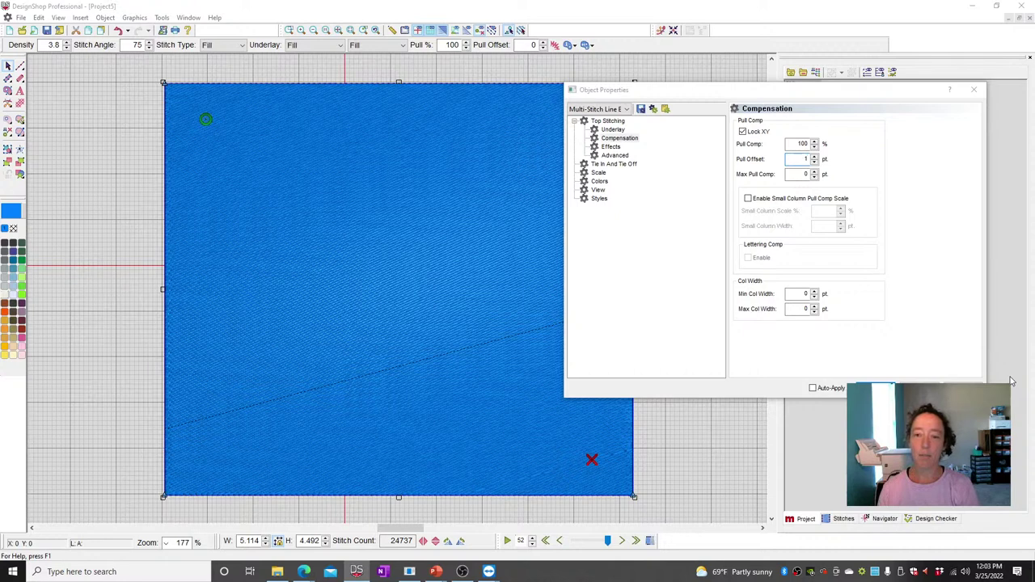
pyautogui.write('0')
pyautogui.press('Return')
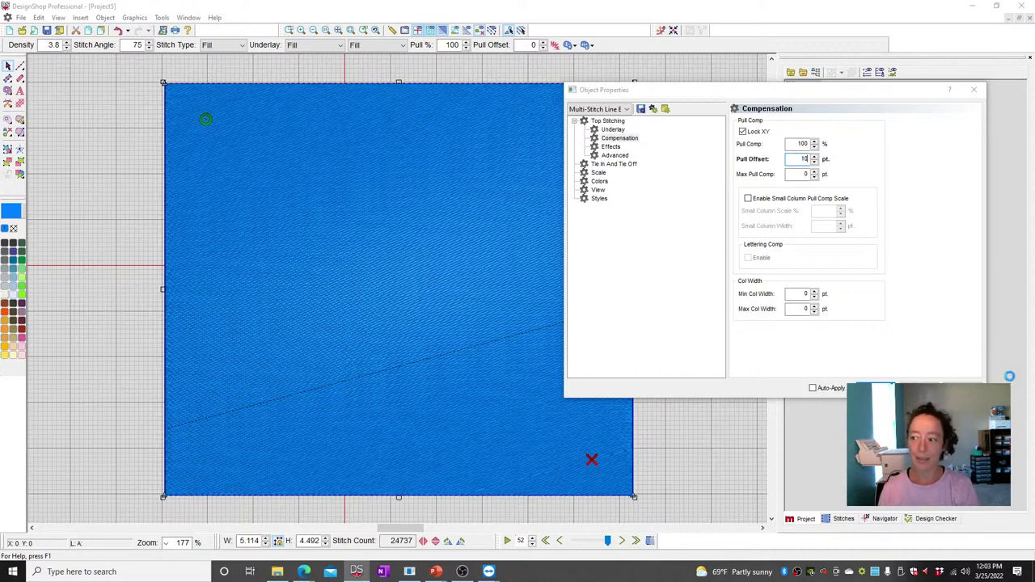
pyautogui.click(525, 376)
pyautogui.click(289, 30)
pyautogui.moveTo(123, 332); pyautogui.dragTo(260, 403)
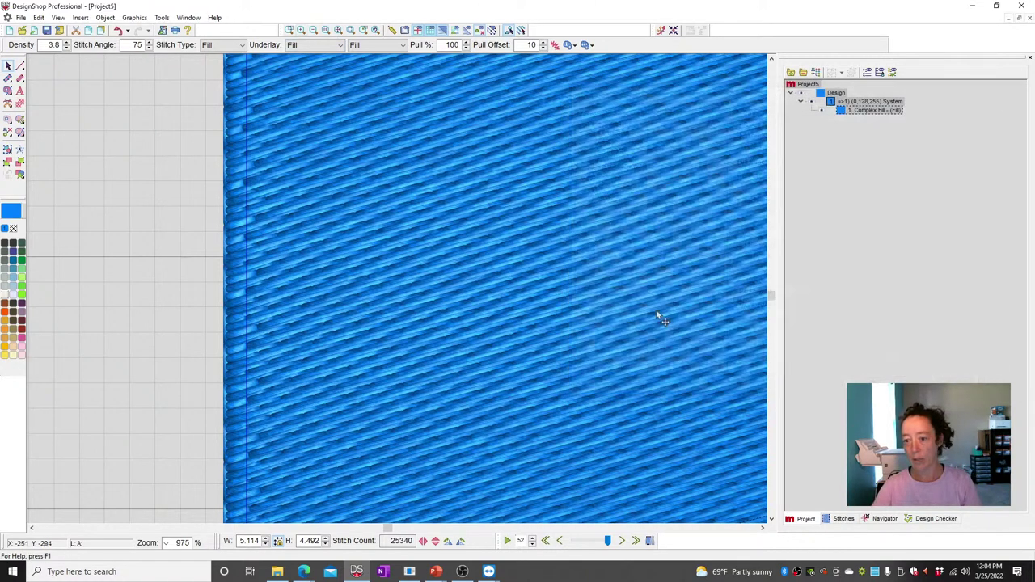
pyautogui.click(338, 30)
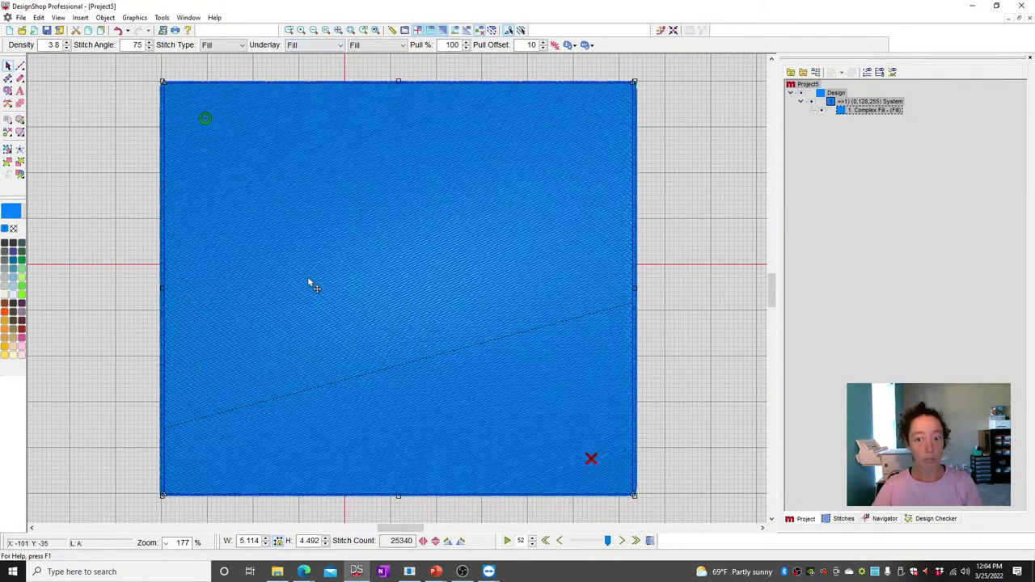
# Create the lettering "Bold" above the rectangle using the Typewriter alphabet at a height of 1.000 in
pyautogui.scroll(4, 310, 283)
pyautogui.click(11, 78)
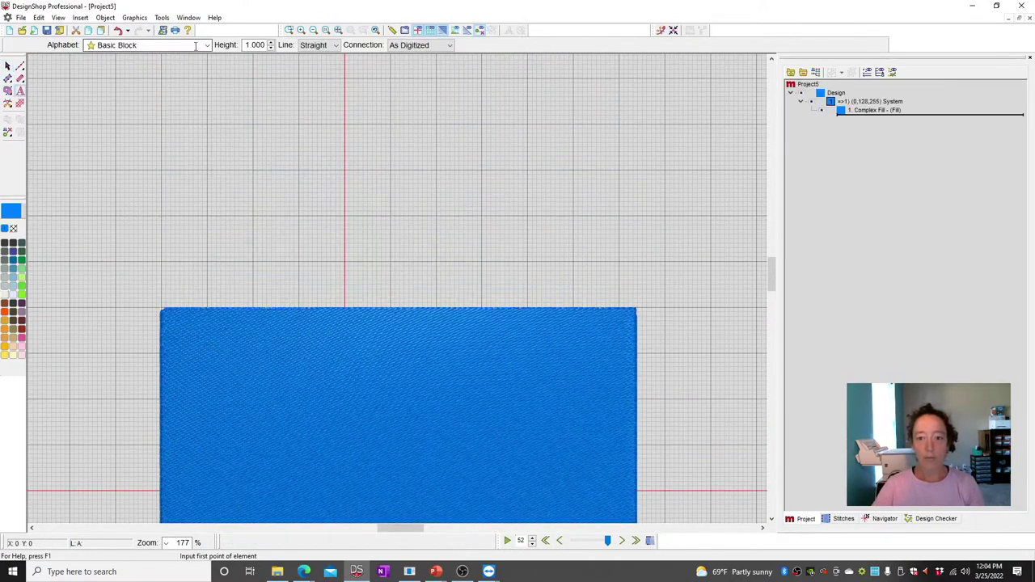
pyautogui.click(208, 45)
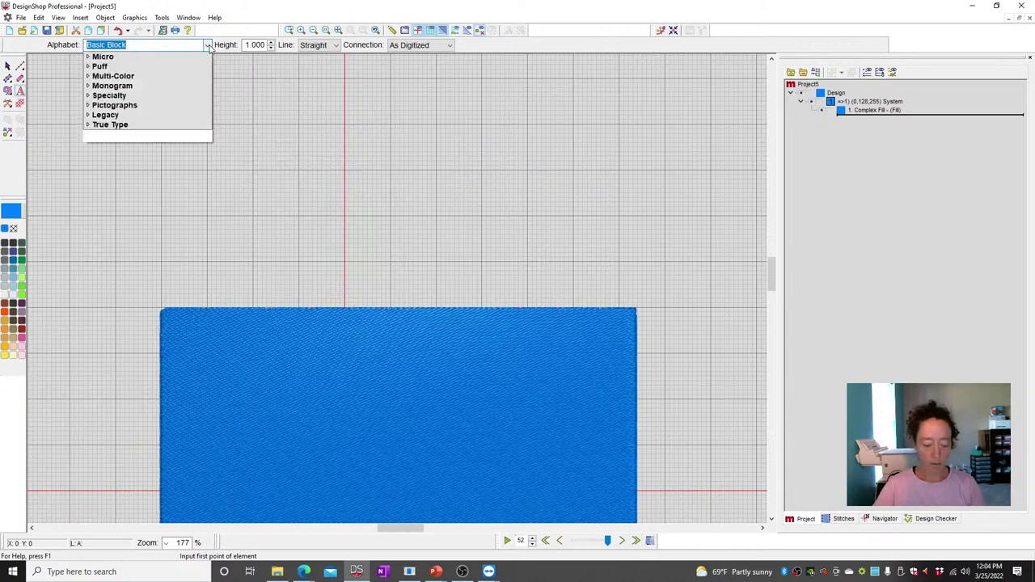
pyautogui.write('ty')
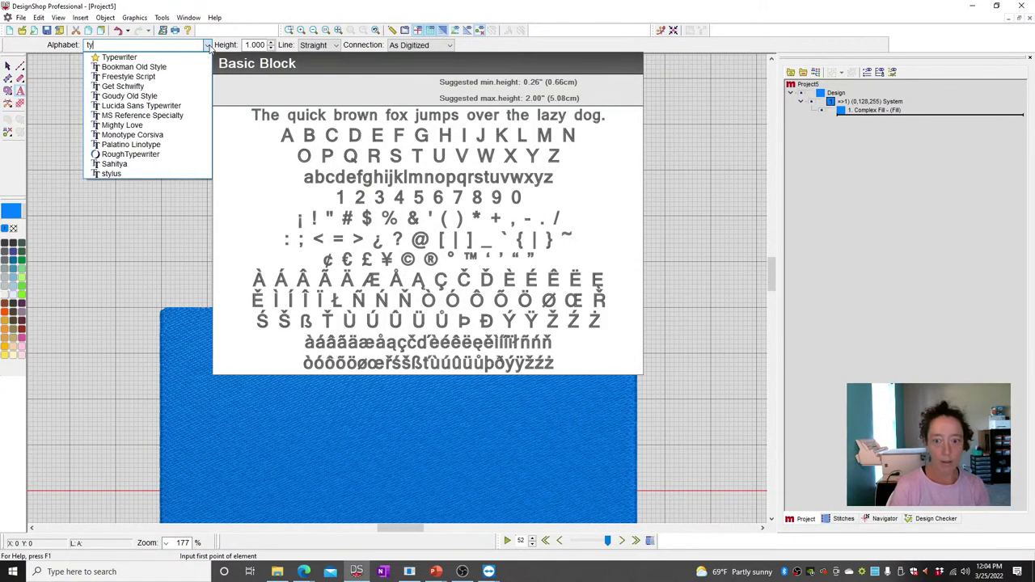
pyautogui.click(200, 59)
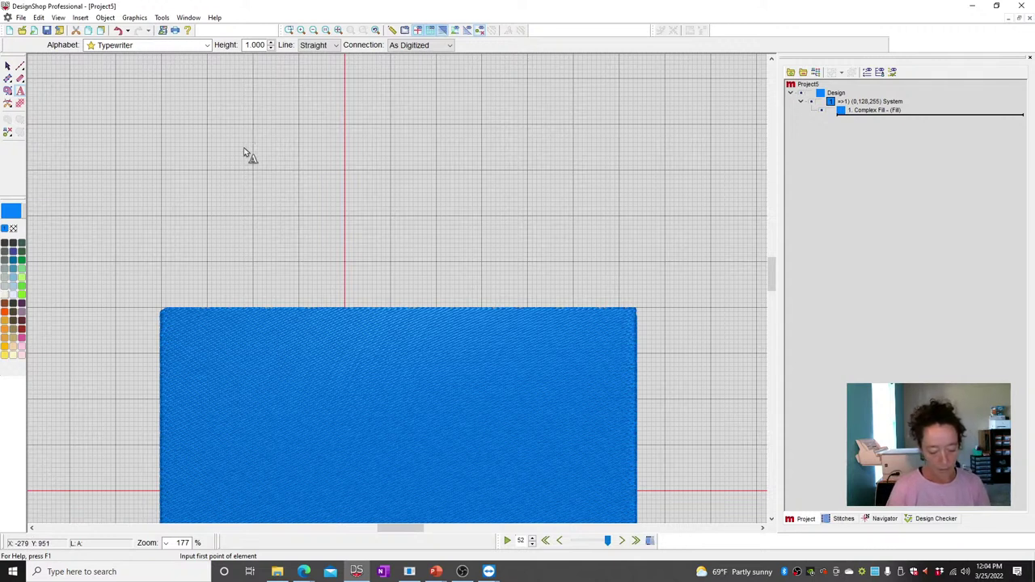
pyautogui.write('Bold')
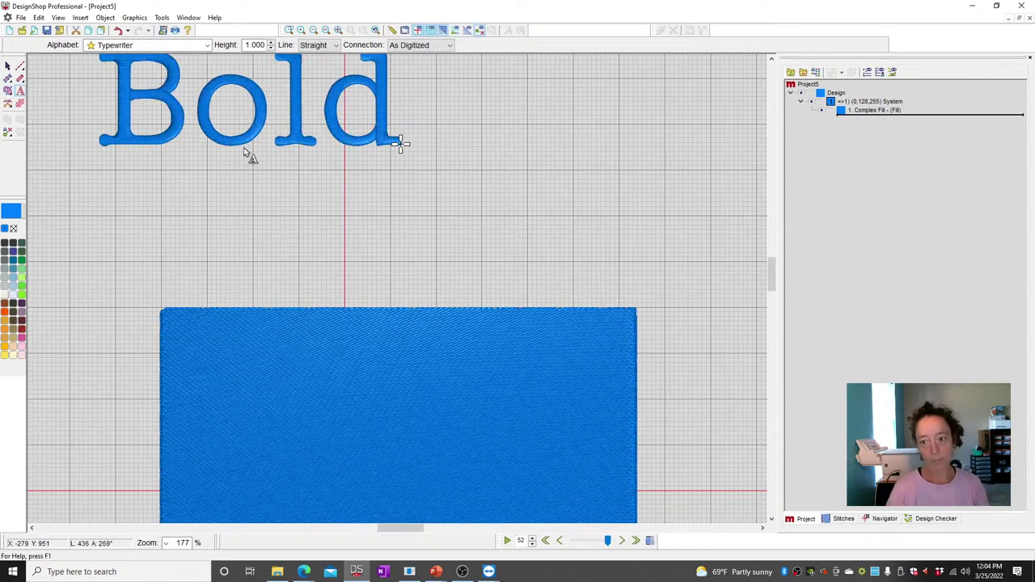
pyautogui.press('Return')
pyautogui.click(356, 31)
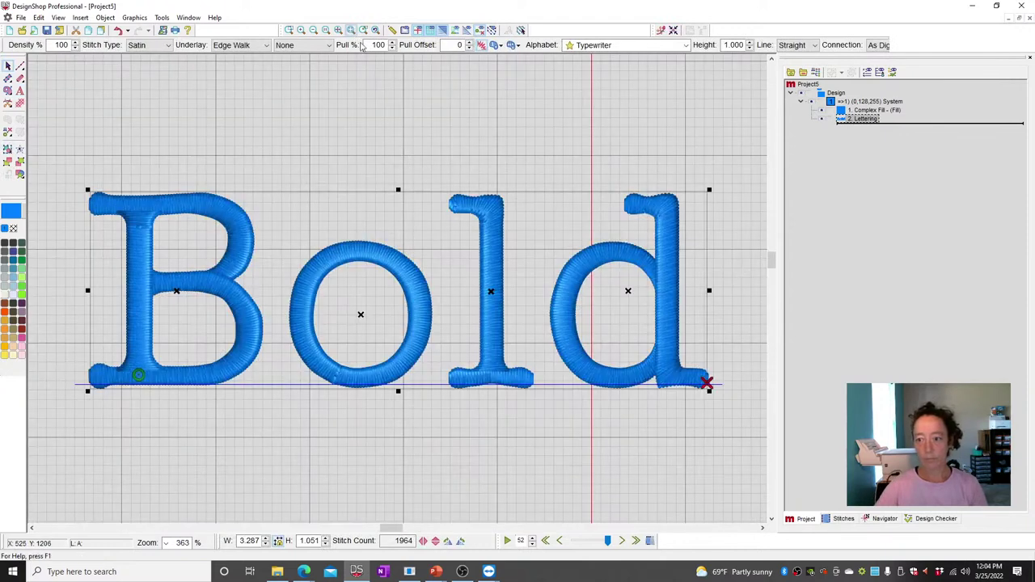
pyautogui.click(432, 346)
pyautogui.click(435, 350)
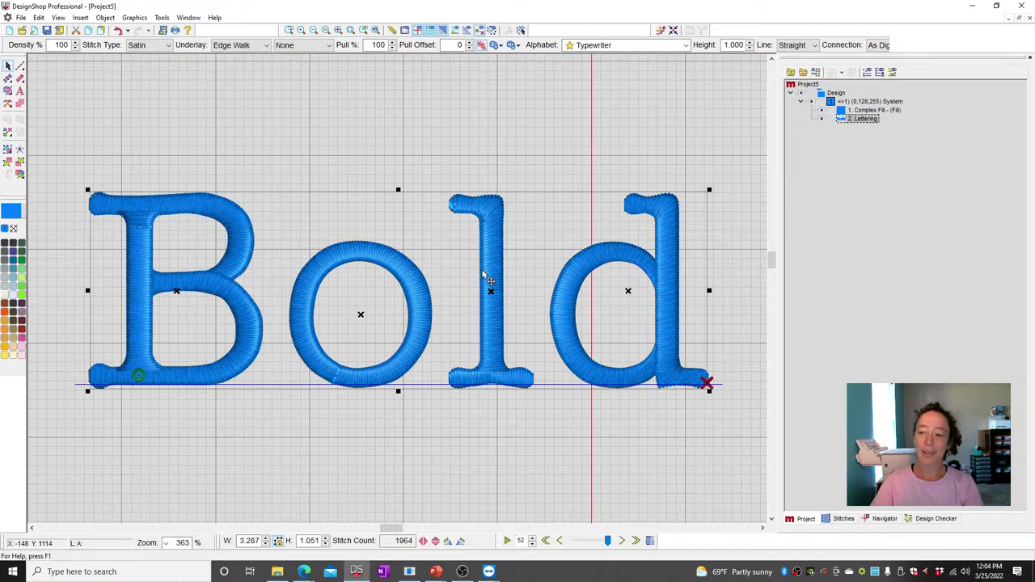
# Set the "Bold" lettering's pull offset to 2 pt in its compensation properties
pyautogui.doubleClick(533, 224)
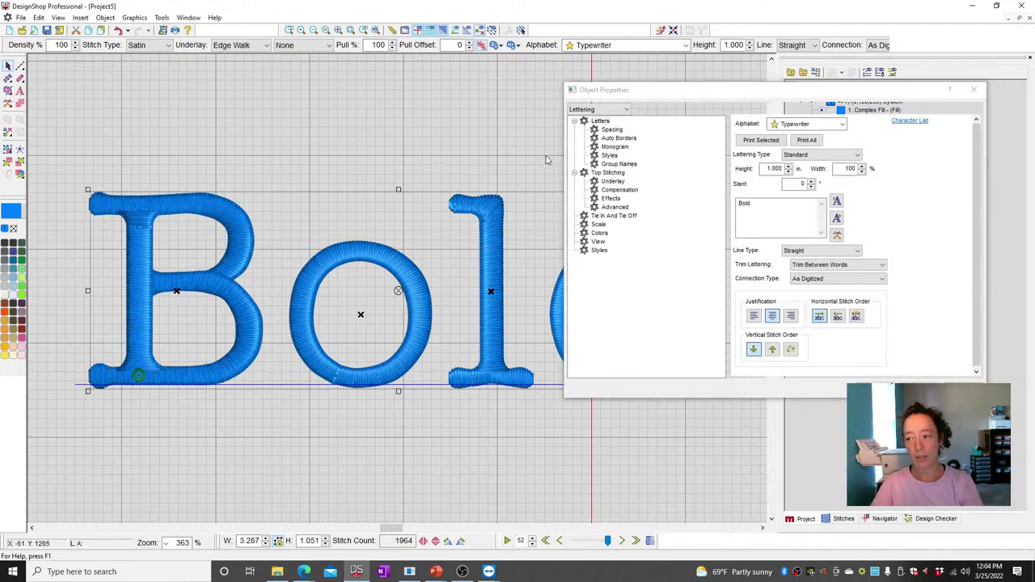
pyautogui.click(619, 190)
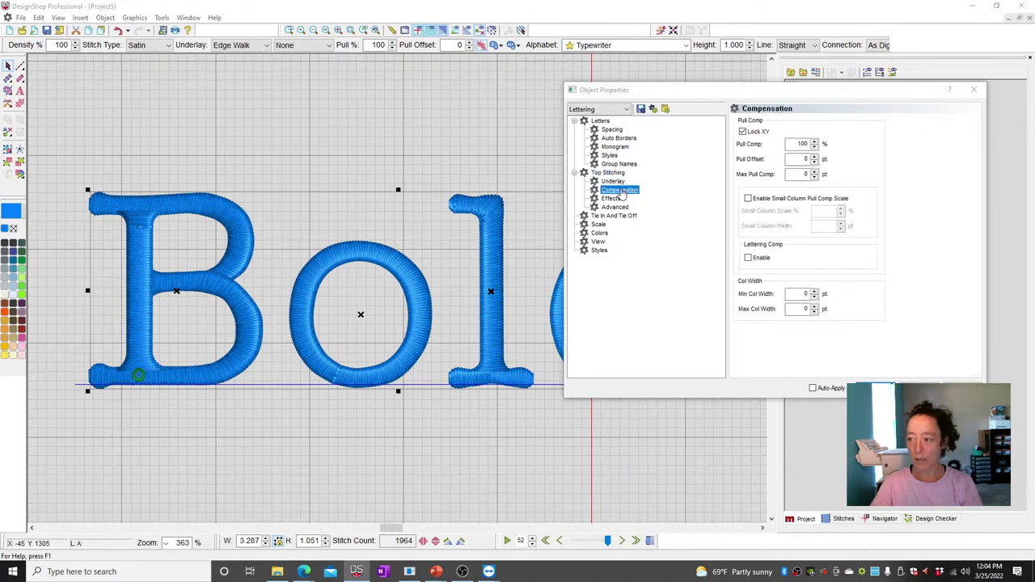
pyautogui.click(815, 161)
pyautogui.write('2')
pyautogui.click(893, 382)
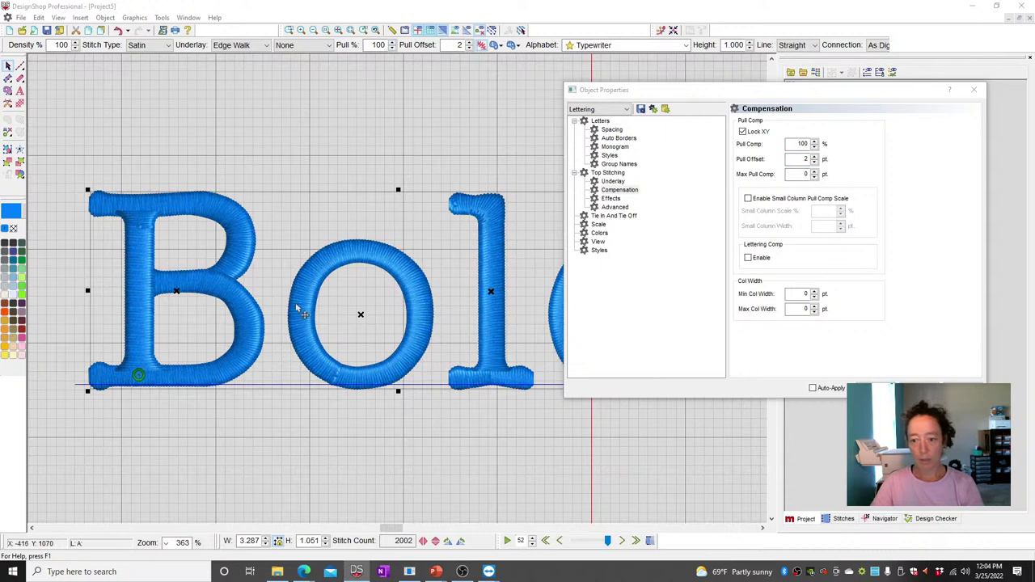
# Set the "Bold" lettering's pull offset to 10 pt and close its properties
pyautogui.doubleClick(802, 159)
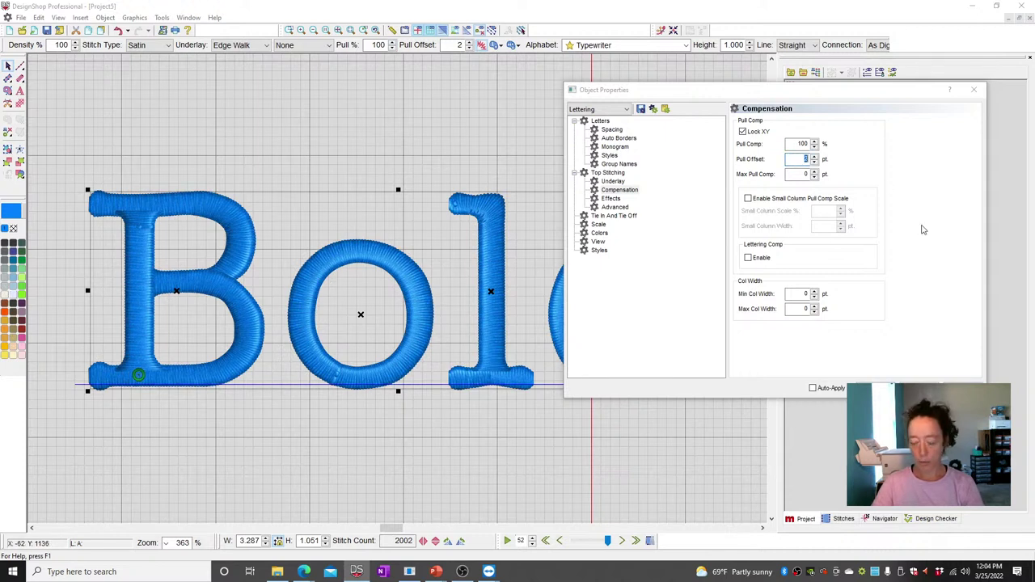
pyautogui.write('10')
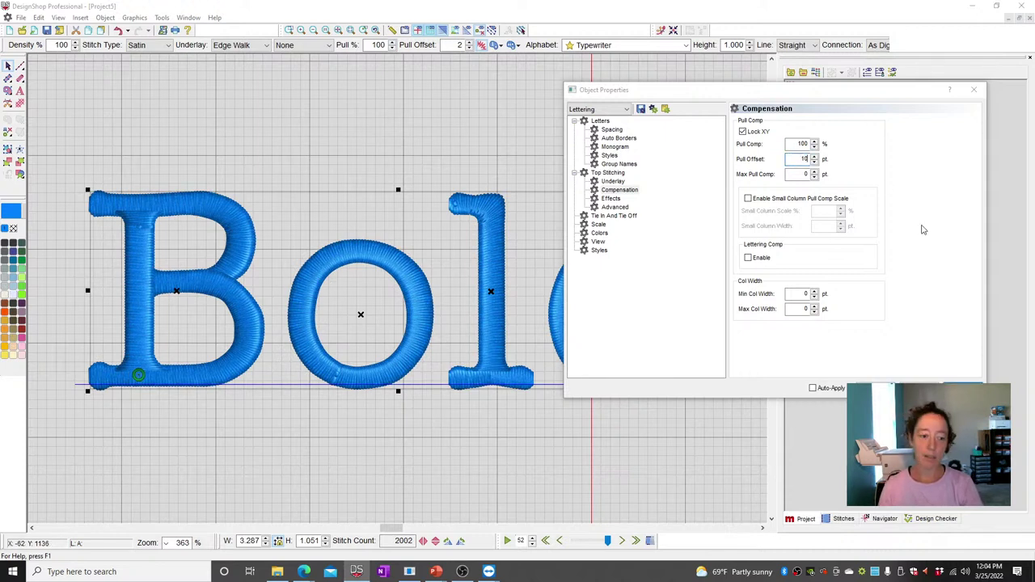
pyautogui.press('Return')
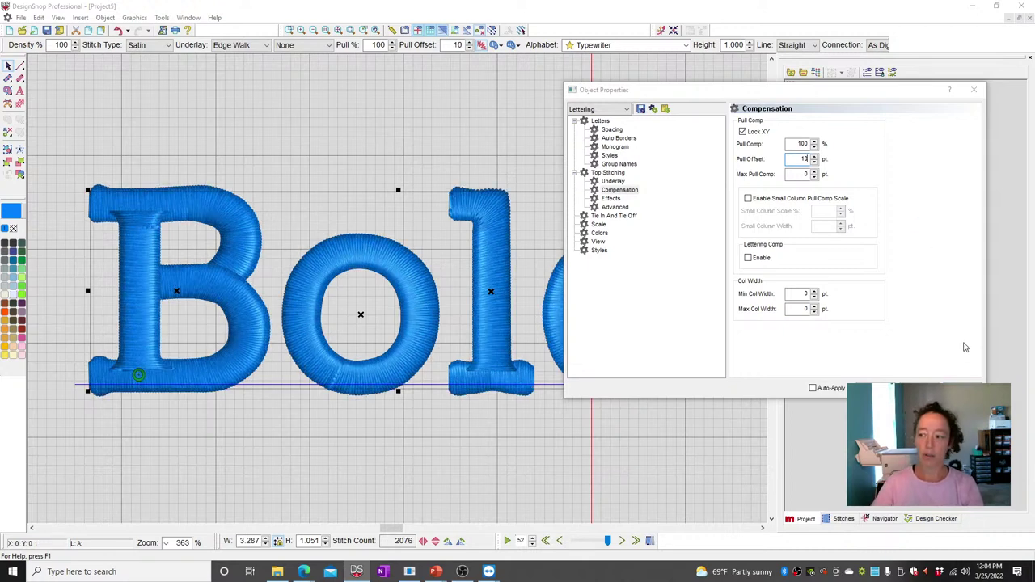
pyautogui.press('Escape')
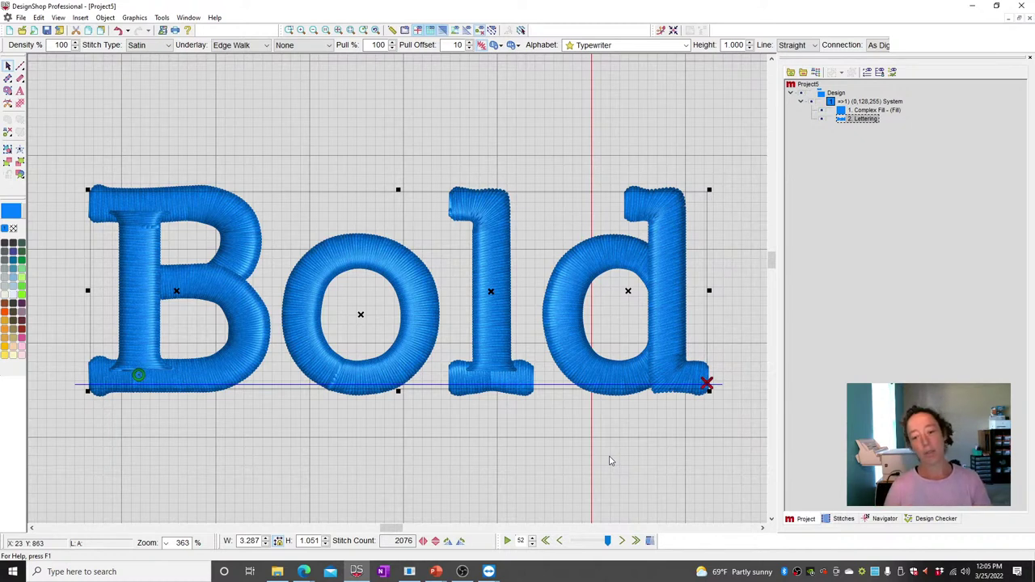
# Set the "Bold" lettering's pull offset to 1 pt, and open and close its object properties
pyautogui.click(478, 103)
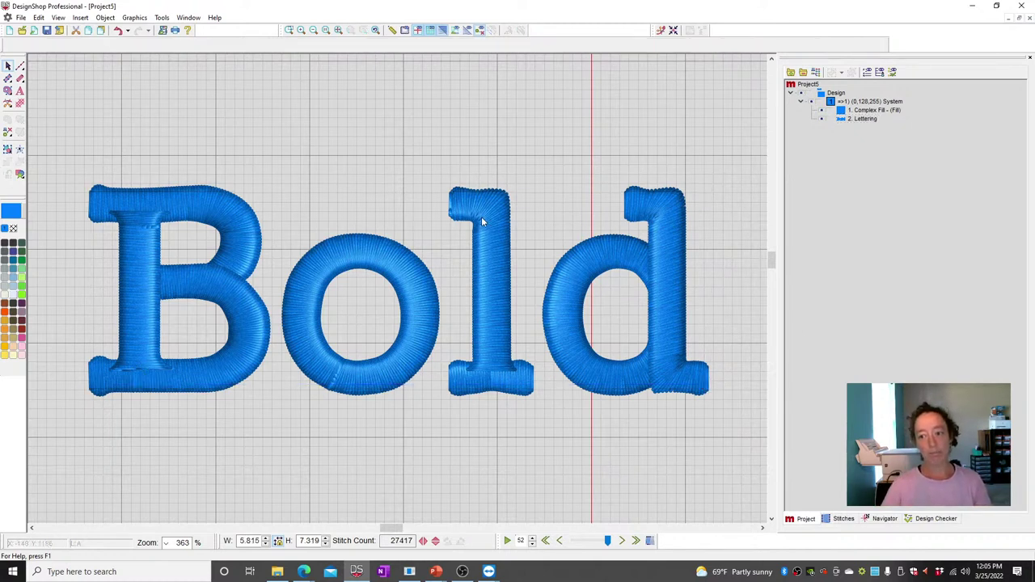
pyautogui.click(483, 181)
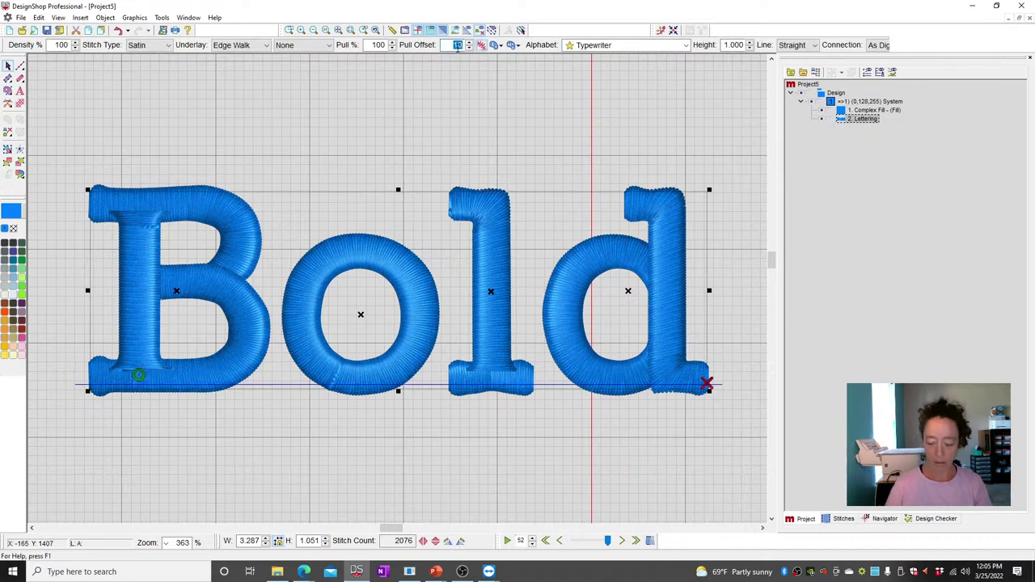
pyautogui.press('Return')
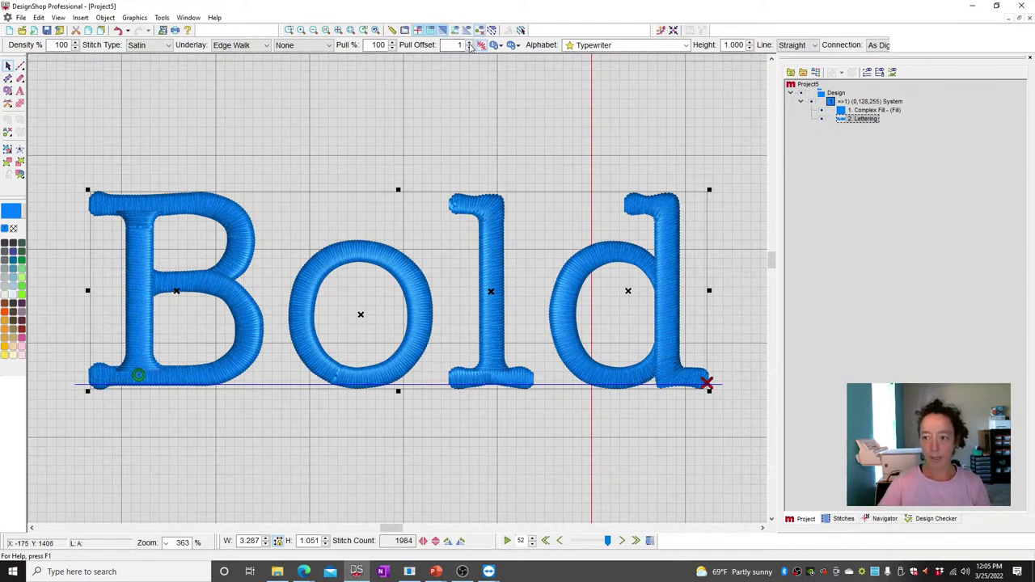
pyautogui.rightClick(464, 253)
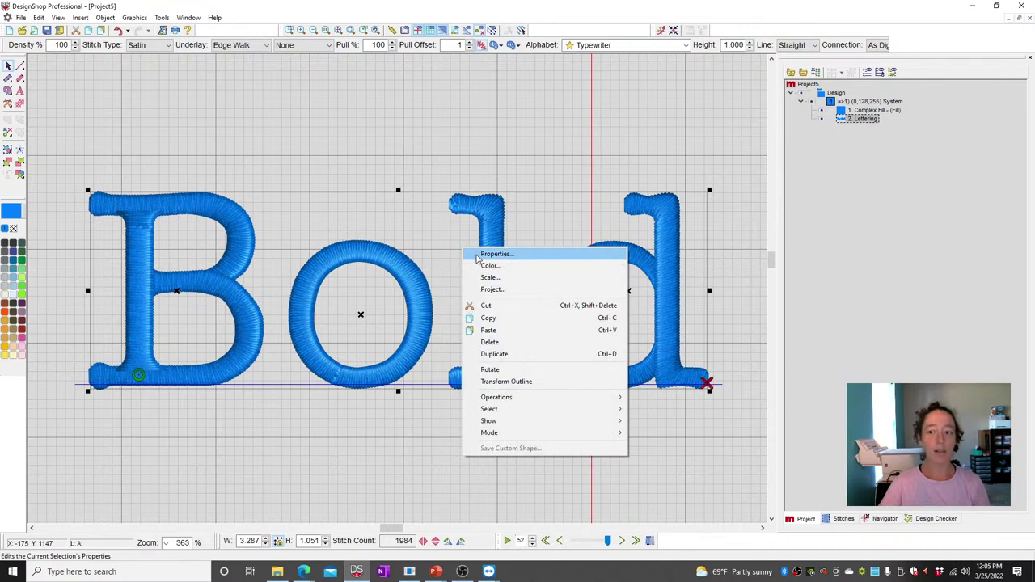
pyautogui.press('Return')
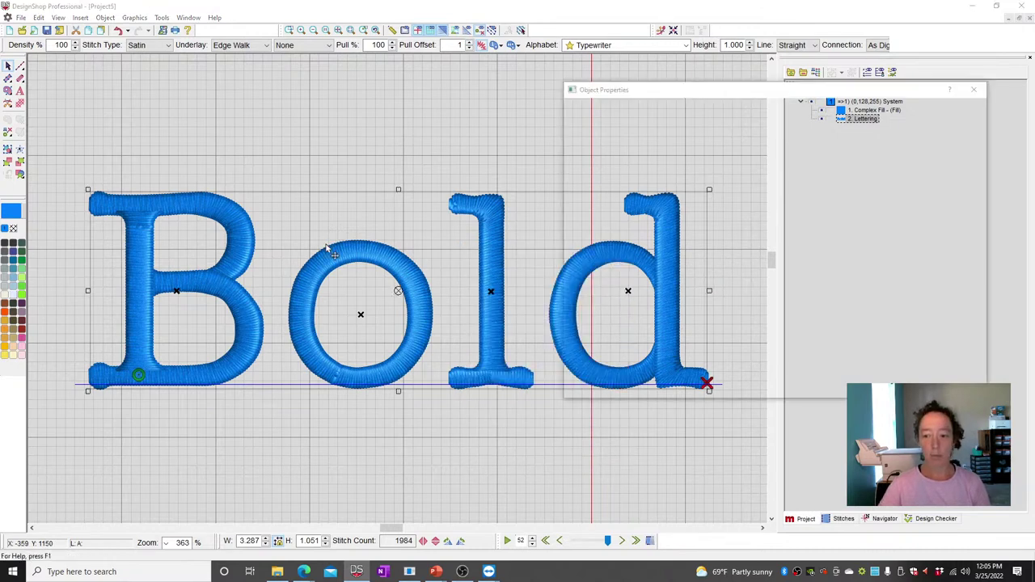
pyautogui.click(974, 89)
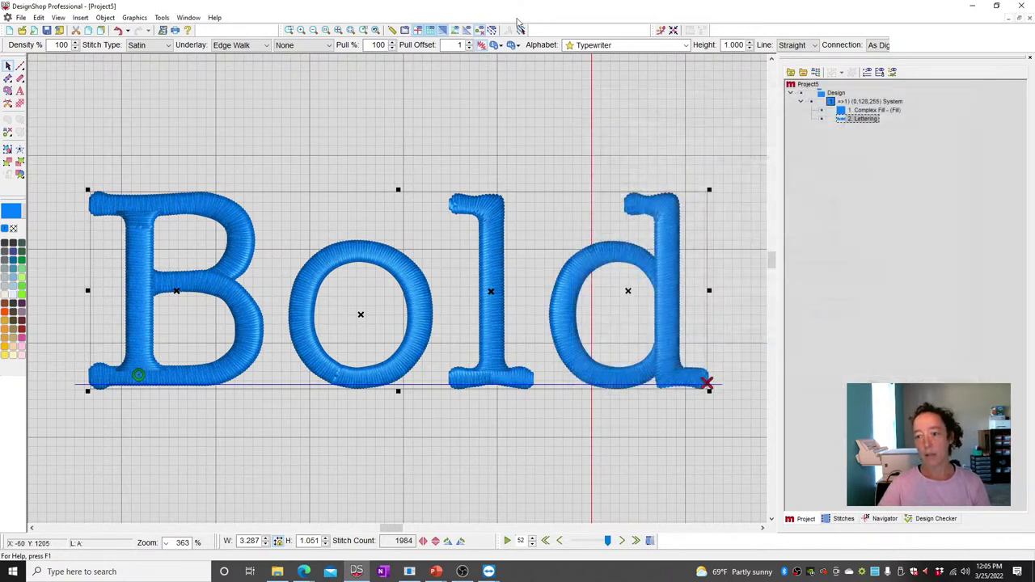
# Raise the "Bold" lettering's pull offset in increments to compare the thickness, and set it back to 1 pt
pyautogui.click(469, 41)
pyautogui.click(469, 41)
pyautogui.click(469, 41)
pyautogui.click(469, 41)
pyautogui.doubleClick(458, 44)
pyautogui.write('1')
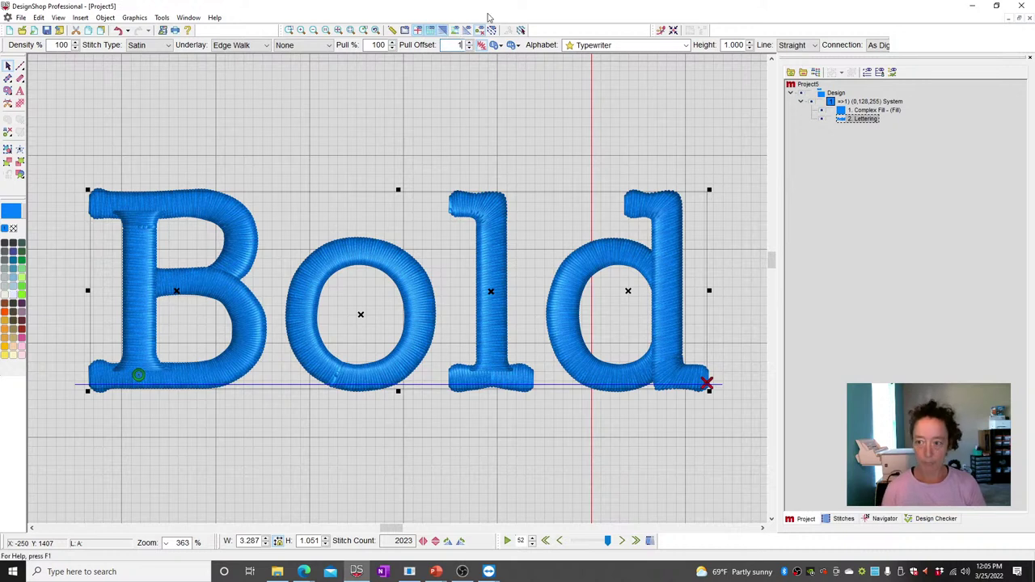
pyautogui.press('Return')
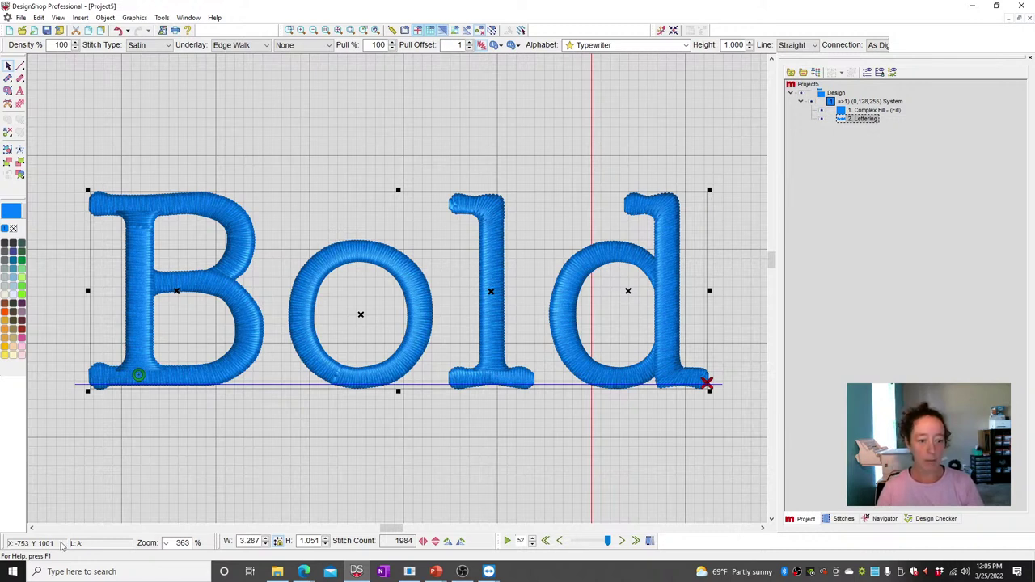
# Close the lettering project without saving and switch to the PowerPoint slide show with the Questions slide
pyautogui.click(1021, 6)
pyautogui.click(555, 308)
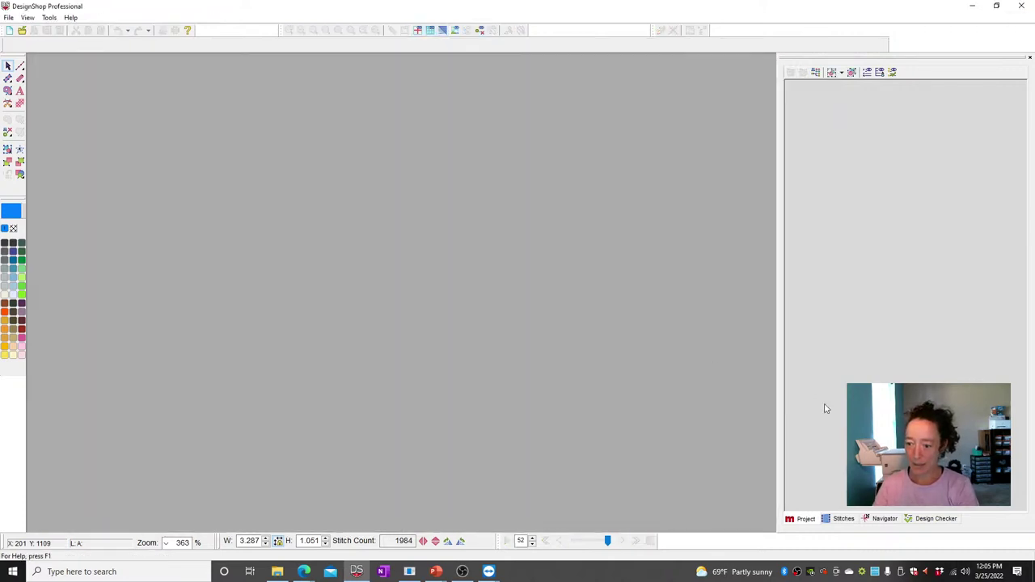
pyautogui.moveTo(436, 571)
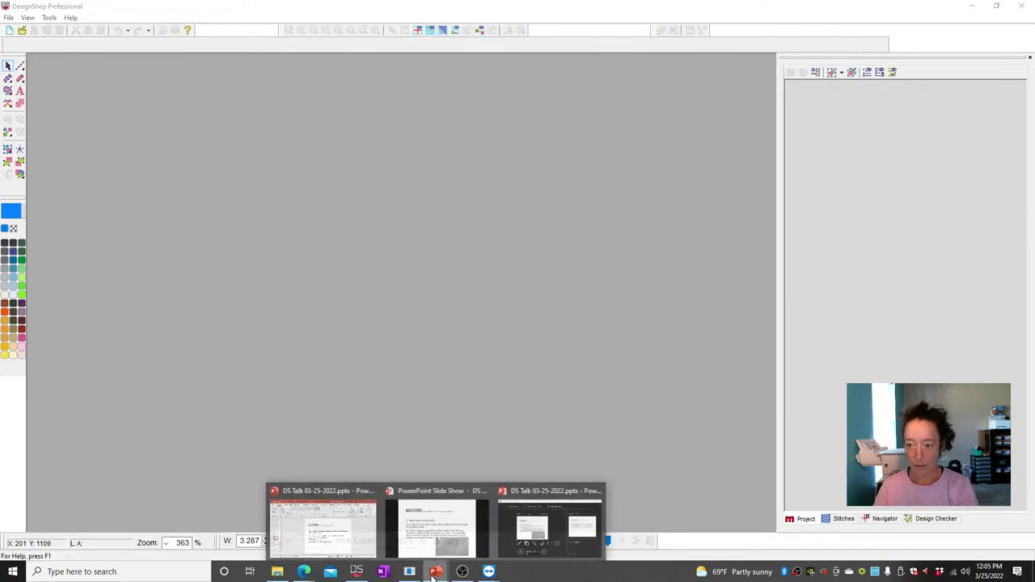
pyautogui.click(481, 506)
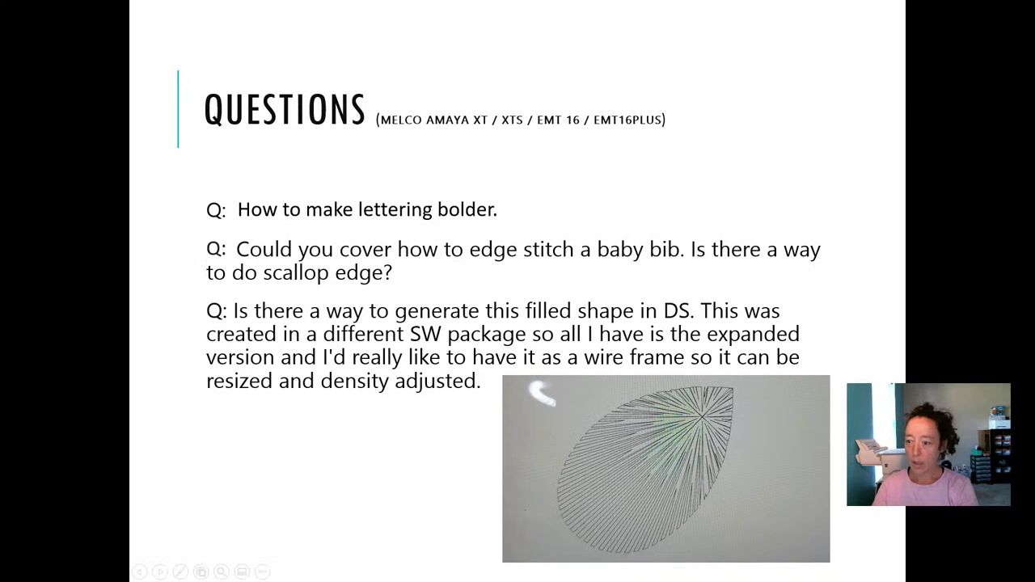
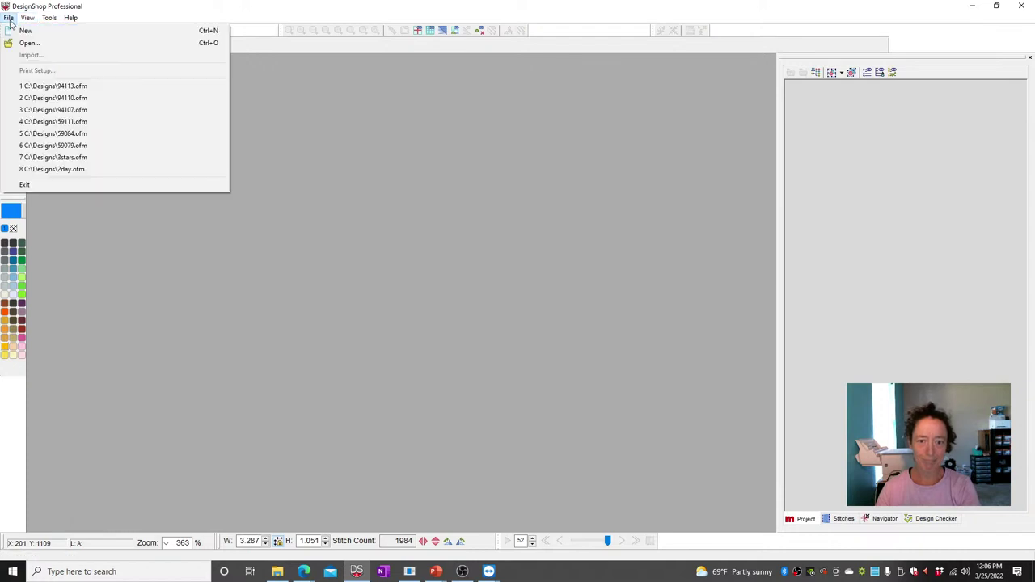
pyautogui.click(33, 42)
pyautogui.click(460, 226)
pyautogui.doubleClick(450, 229)
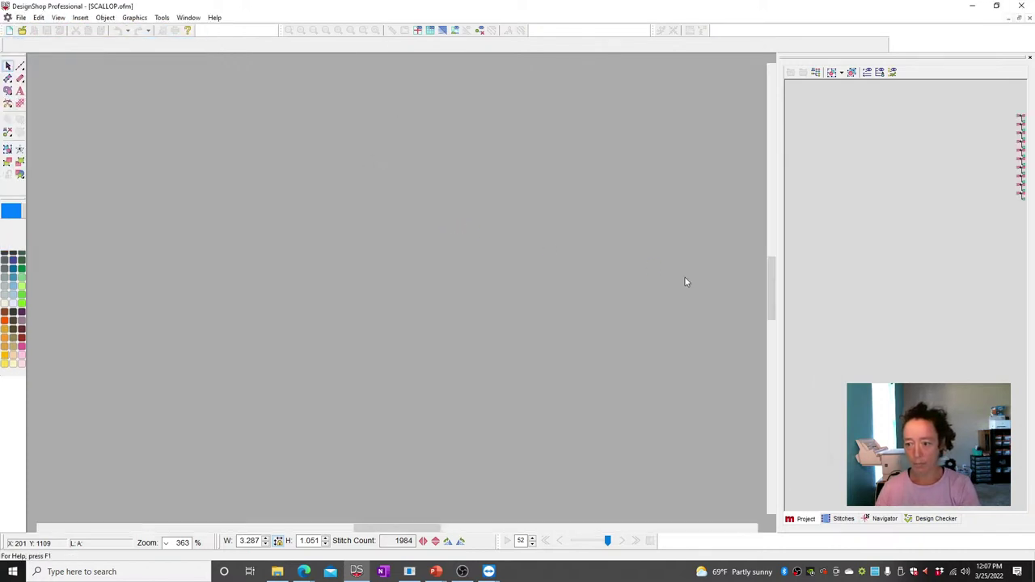
pyautogui.click(1028, 17)
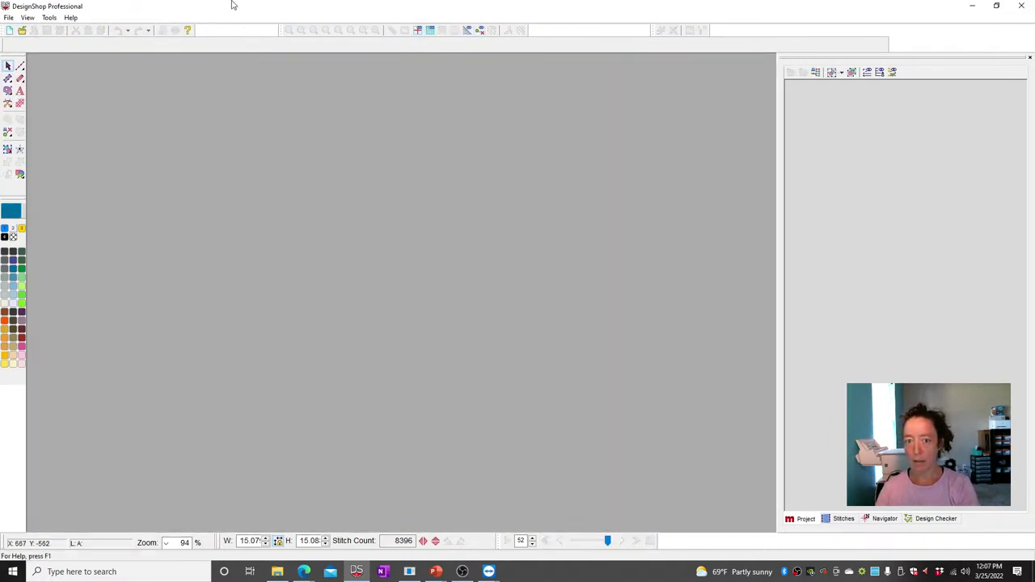
# Open the CIRCLE.ARRAY..ofm design and hide the 654 ARC Poly fleur-de-lis elements so only the guide lines show
pyautogui.hotkey('ctrl', 'o')
pyautogui.doubleClick(447, 217)
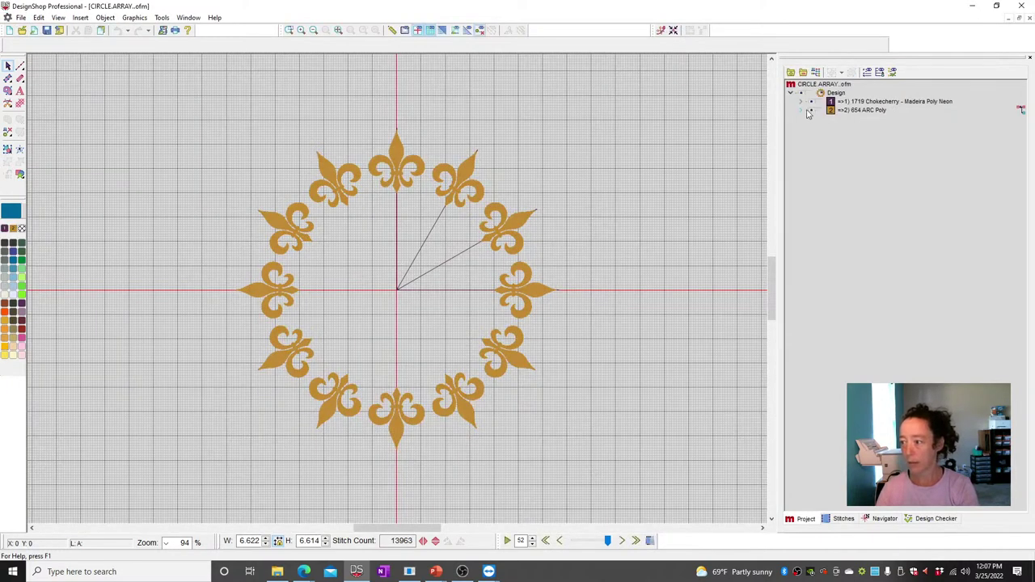
pyautogui.click(812, 106)
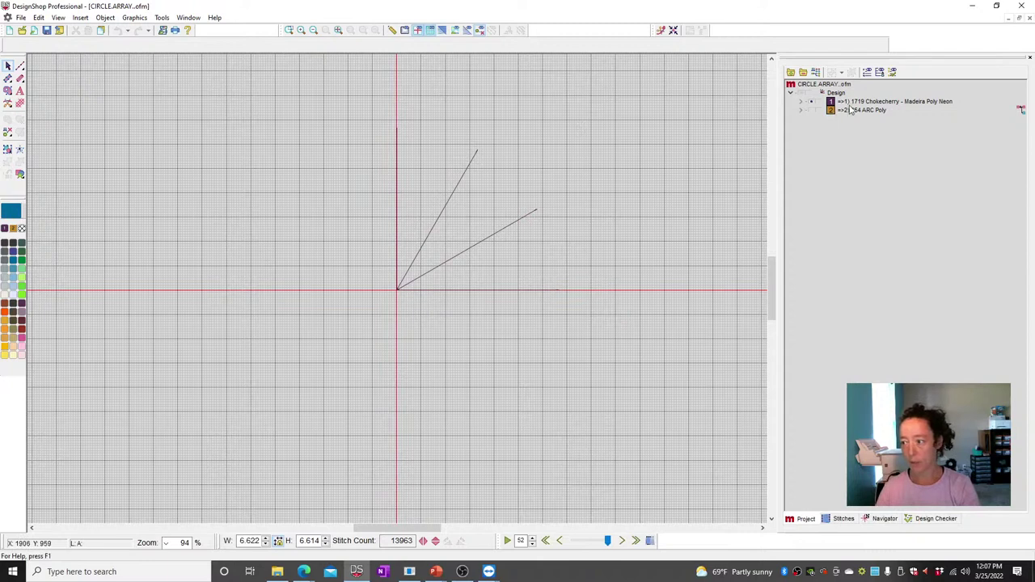
# Examine the four walk-stitch guide lines that radiate from the grid origin, selecting each in turn
pyautogui.click(850, 103)
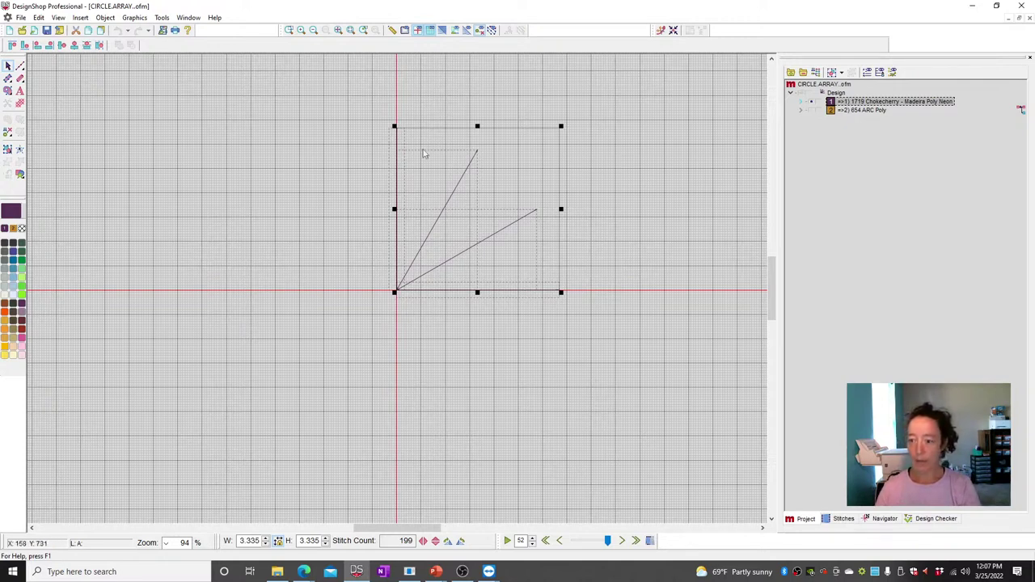
pyautogui.click(361, 134)
pyautogui.click(397, 143)
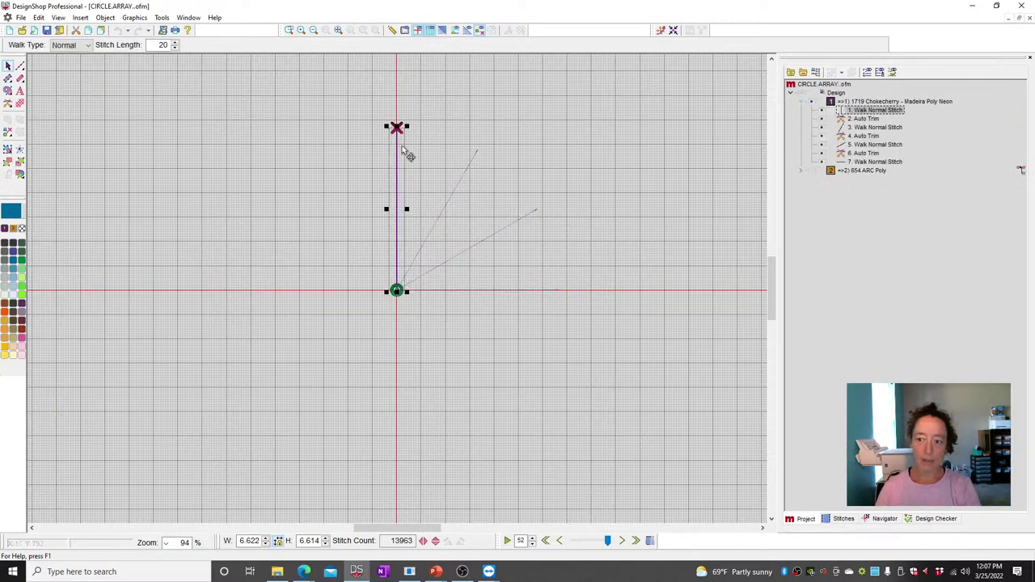
pyautogui.click(460, 181)
pyautogui.click(514, 228)
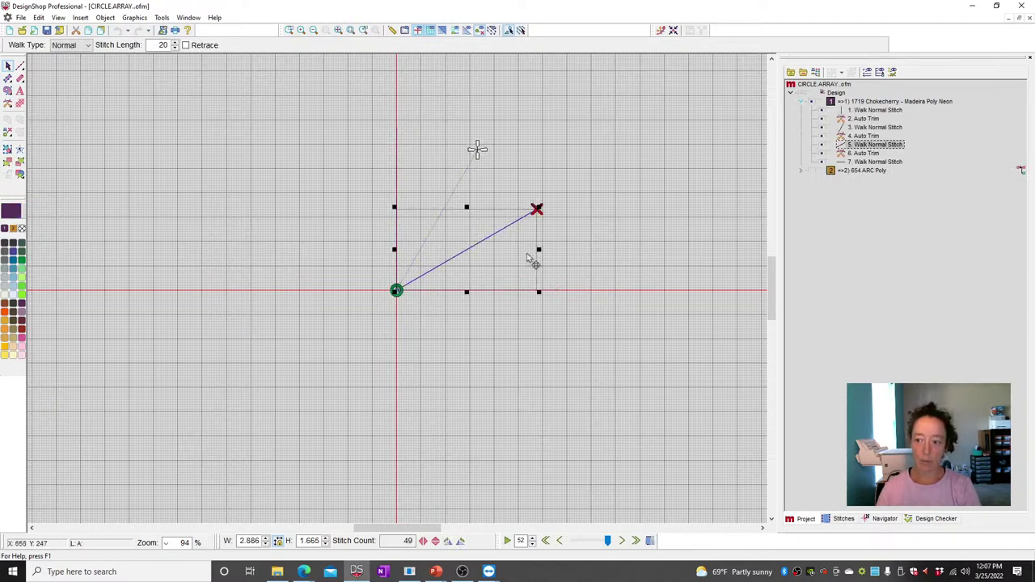
pyautogui.click(539, 292)
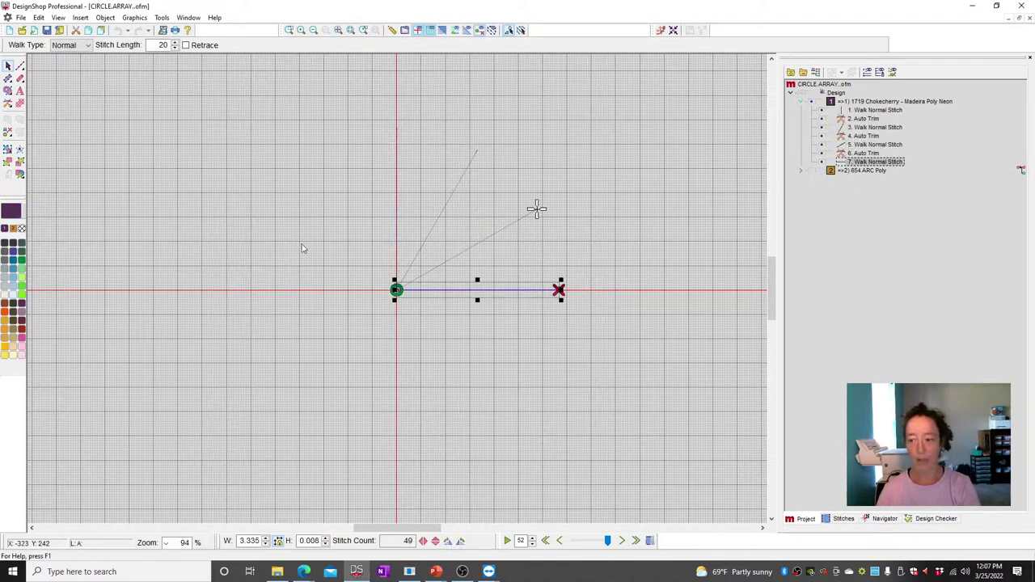
pyautogui.click(669, 155)
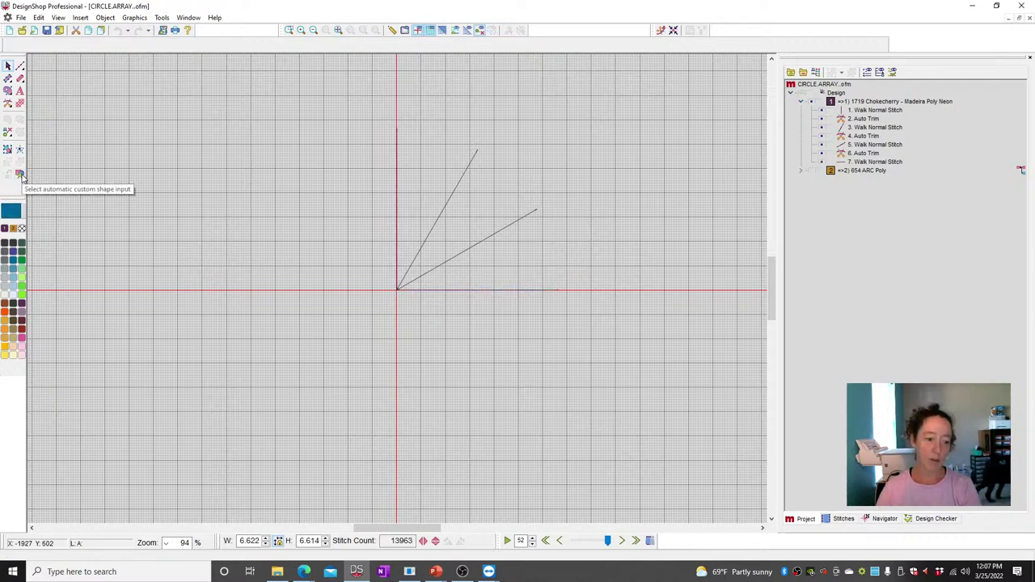
# Insert the Fleur de Lis from the Common Designs category of Custom Designs and align it on the vertical guide line
pyautogui.click(20, 174)
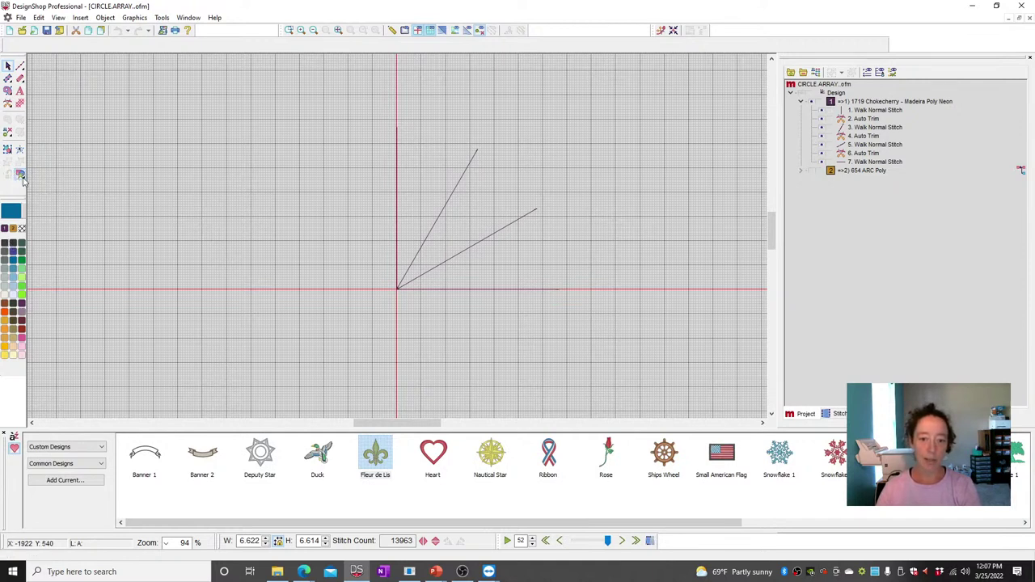
pyautogui.click(86, 450)
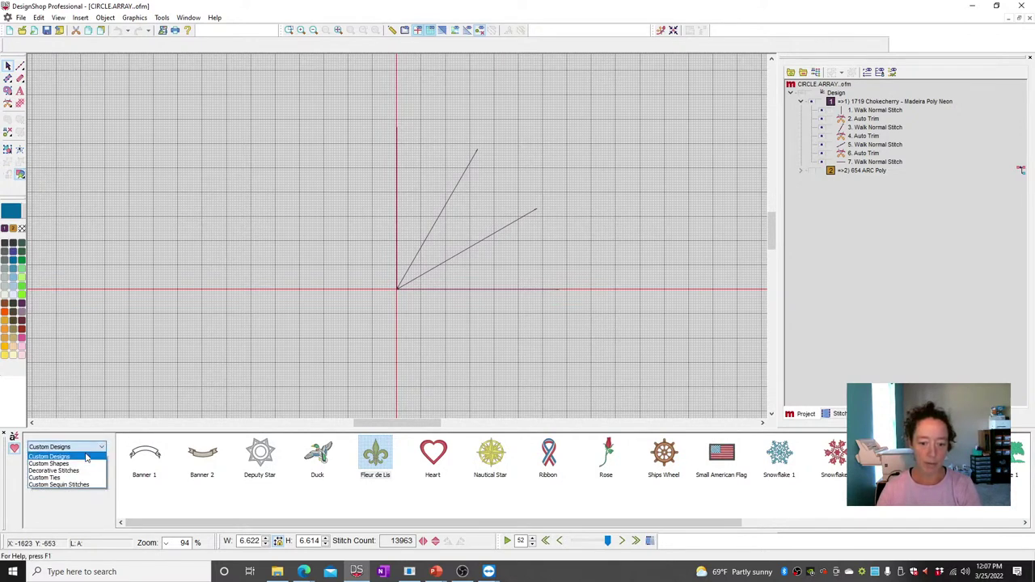
pyautogui.click(64, 463)
pyautogui.click(63, 463)
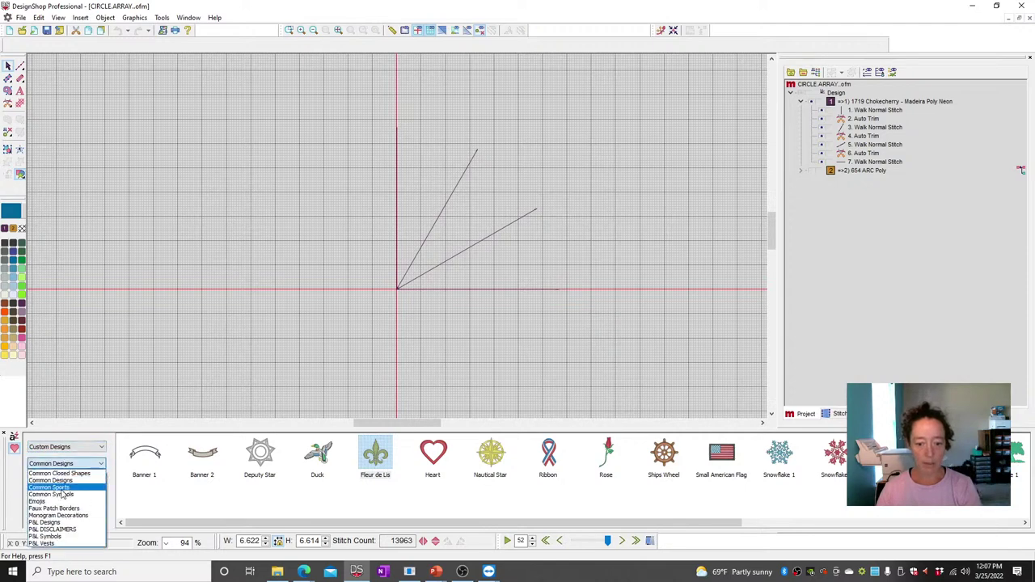
pyautogui.click(56, 469)
pyautogui.click(375, 459)
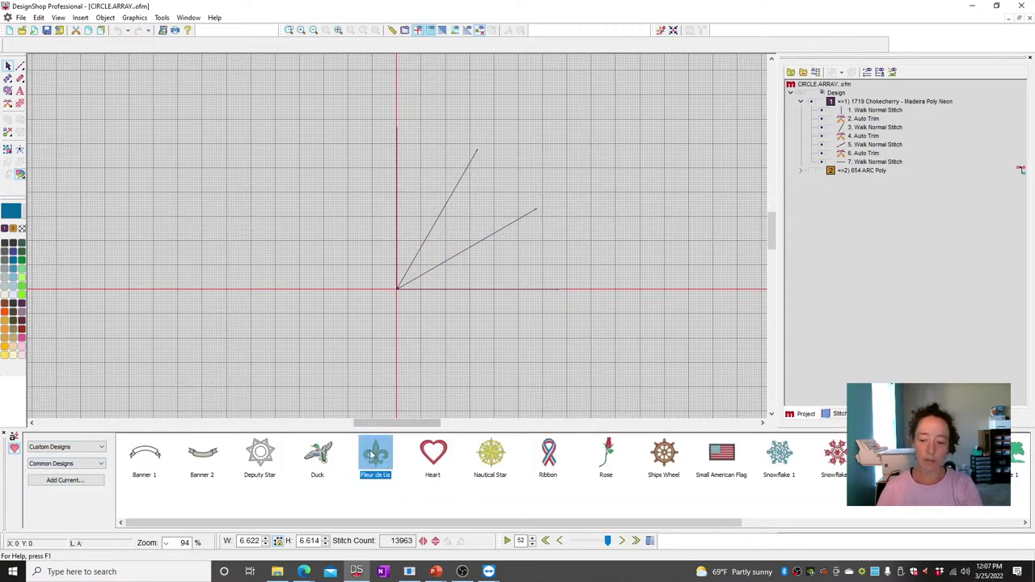
pyautogui.click(388, 123)
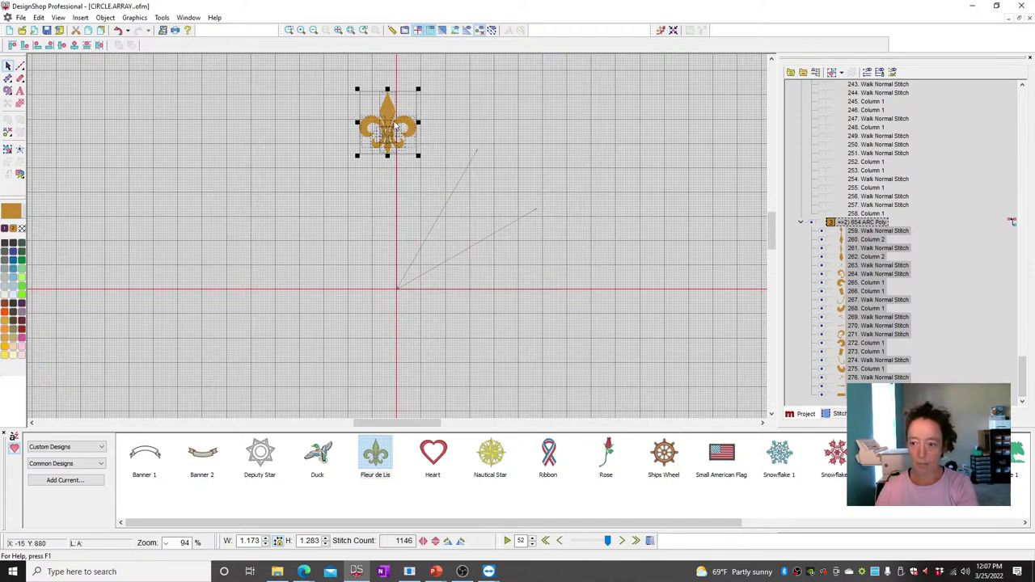
pyautogui.moveTo(407, 121); pyautogui.dragTo(396, 144)
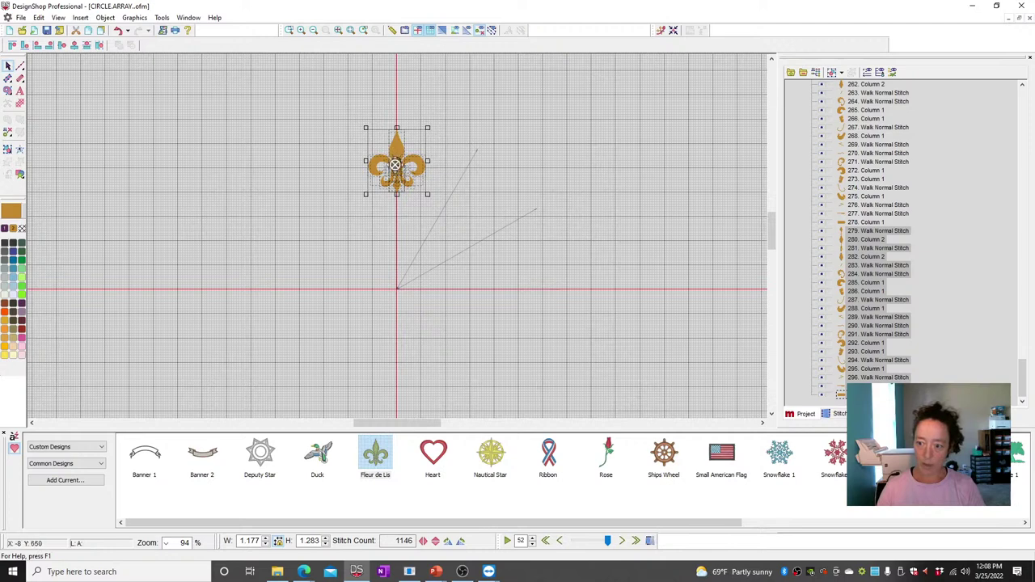
# Move the fleur-de-lis's rotation centre to the grid origin and rotate duplicates onto the other three guide lines
pyautogui.moveTo(397, 162); pyautogui.dragTo(397, 289)
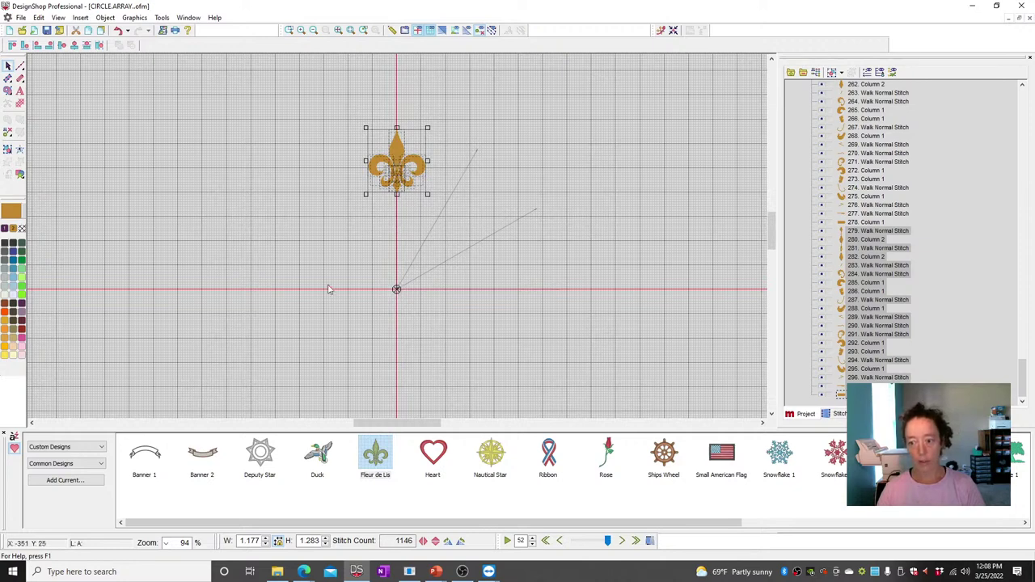
pyautogui.moveTo(426, 125); pyautogui.dragTo(491, 177)
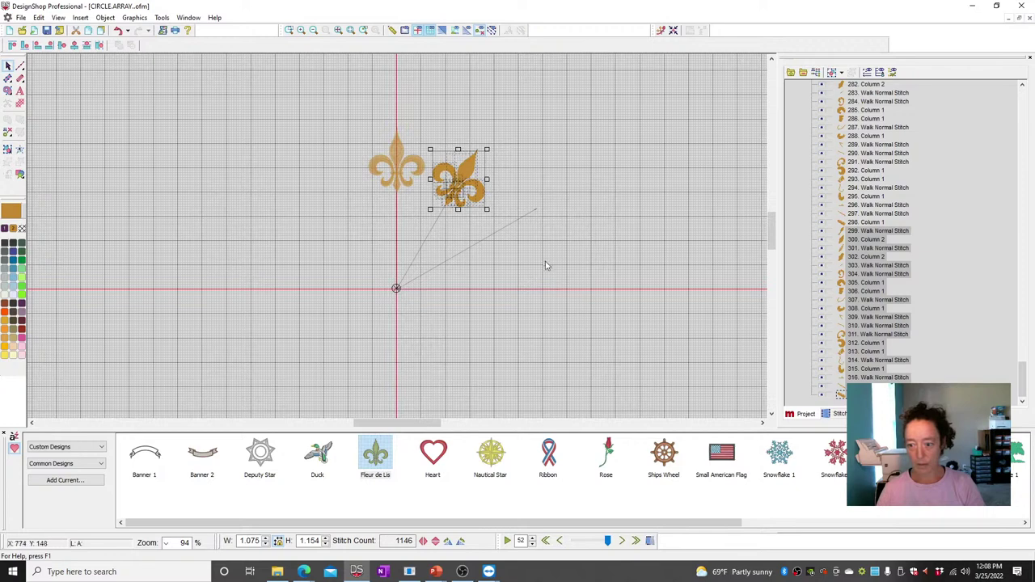
pyautogui.moveTo(487, 148); pyautogui.dragTo(552, 221)
pyautogui.hotkey('ctrl', 'd')
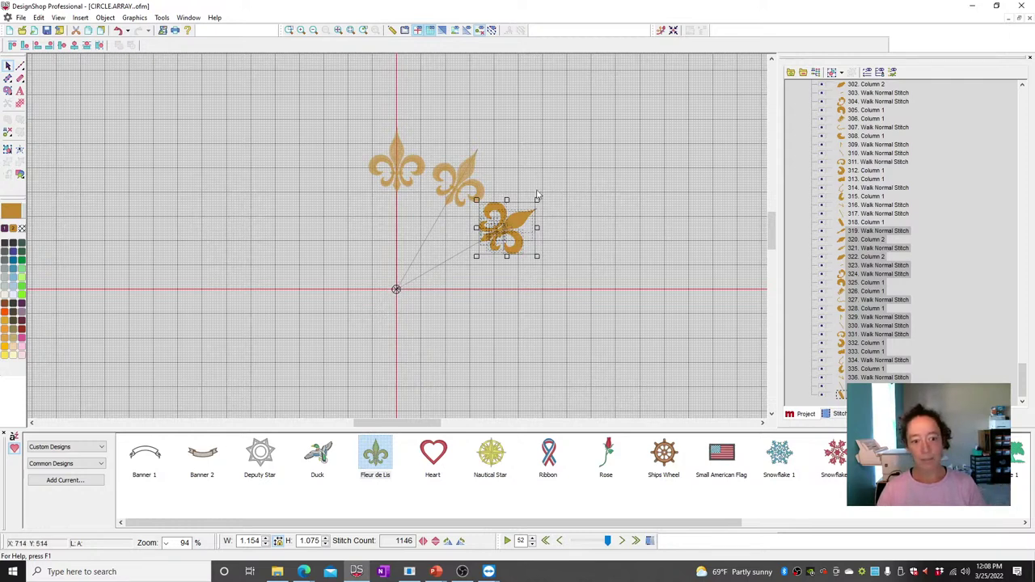
pyautogui.moveTo(537, 199); pyautogui.dragTo(567, 275)
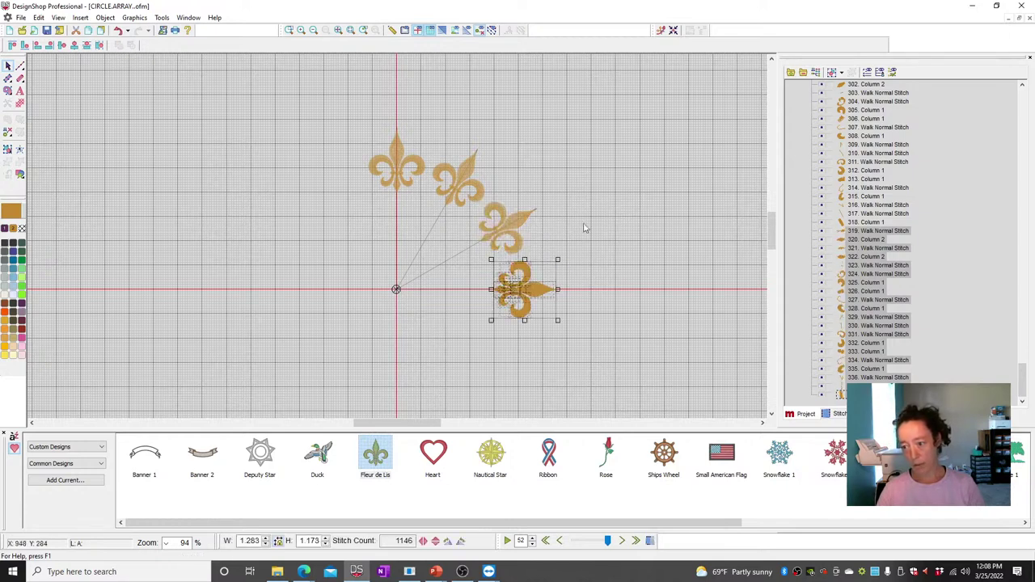
# Add vertically flipped copies of the upper three fleurs-de-lis below the horizontal guide line, continuing the circle
pyautogui.click(600, 194)
pyautogui.moveTo(291, 109); pyautogui.dragTo(581, 283)
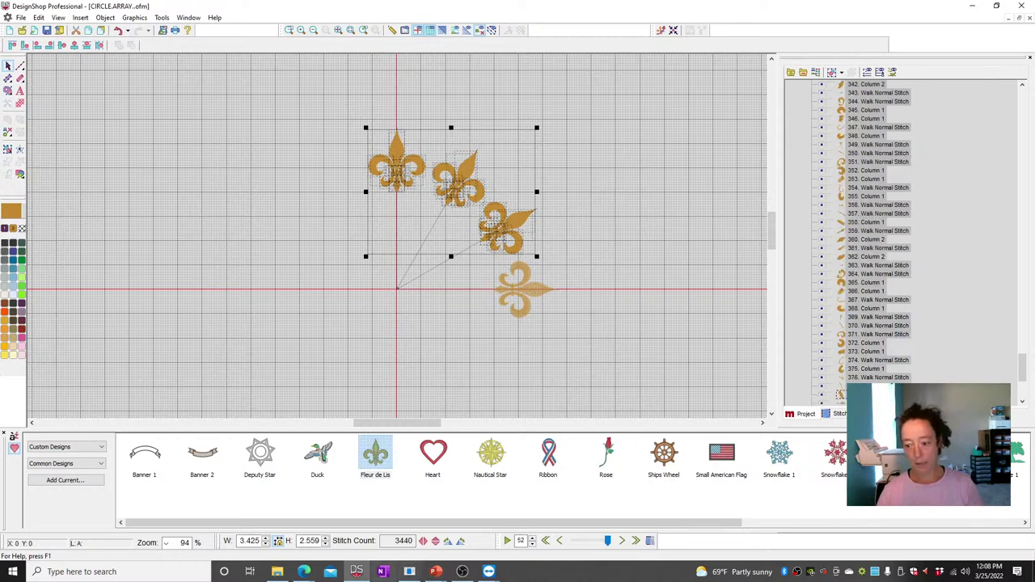
pyautogui.click(435, 540)
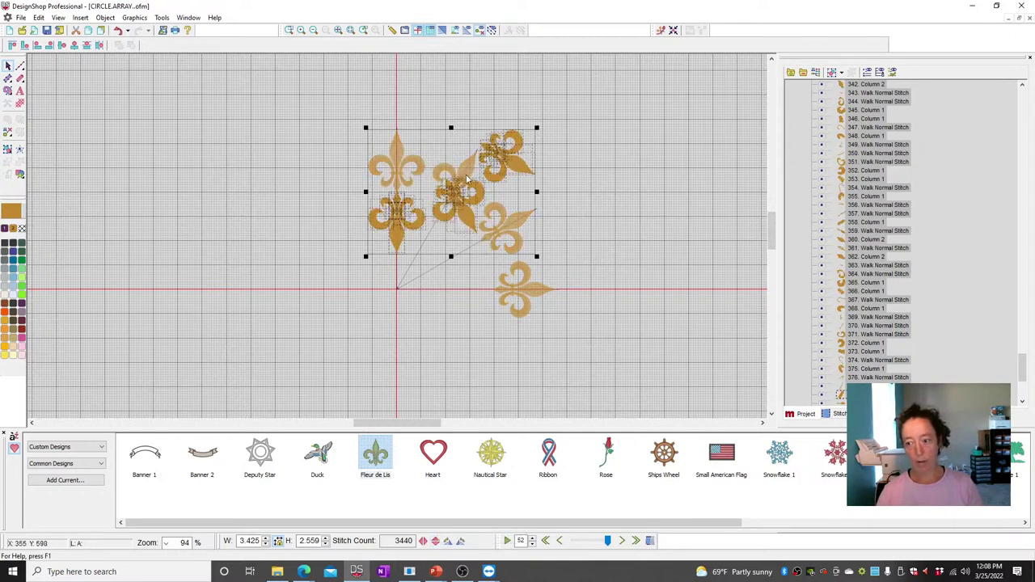
pyautogui.moveTo(470, 184); pyautogui.dragTo(472, 381)
pyautogui.scroll(-1, 400, 344)
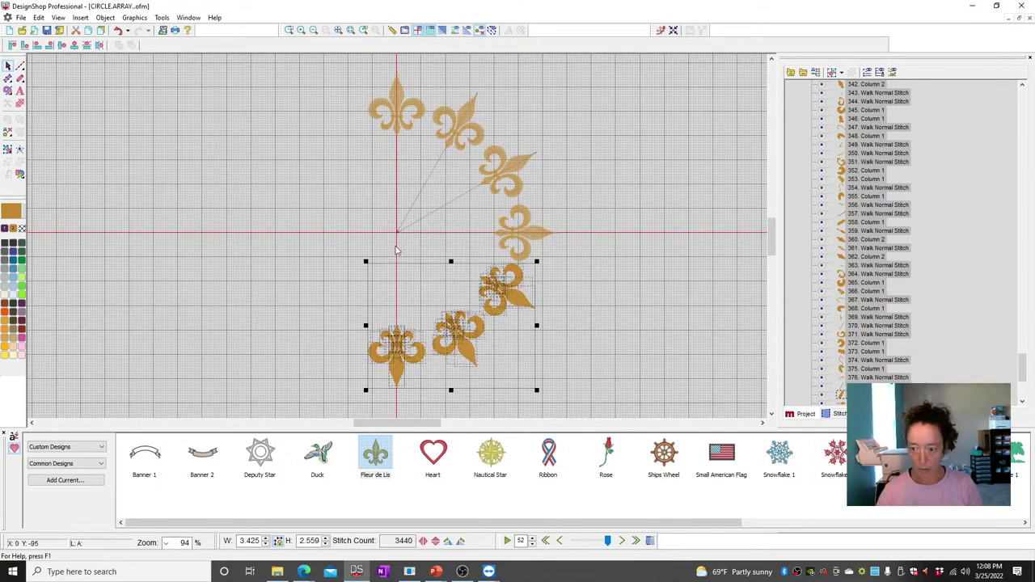
pyautogui.moveTo(398, 349); pyautogui.dragTo(400, 356)
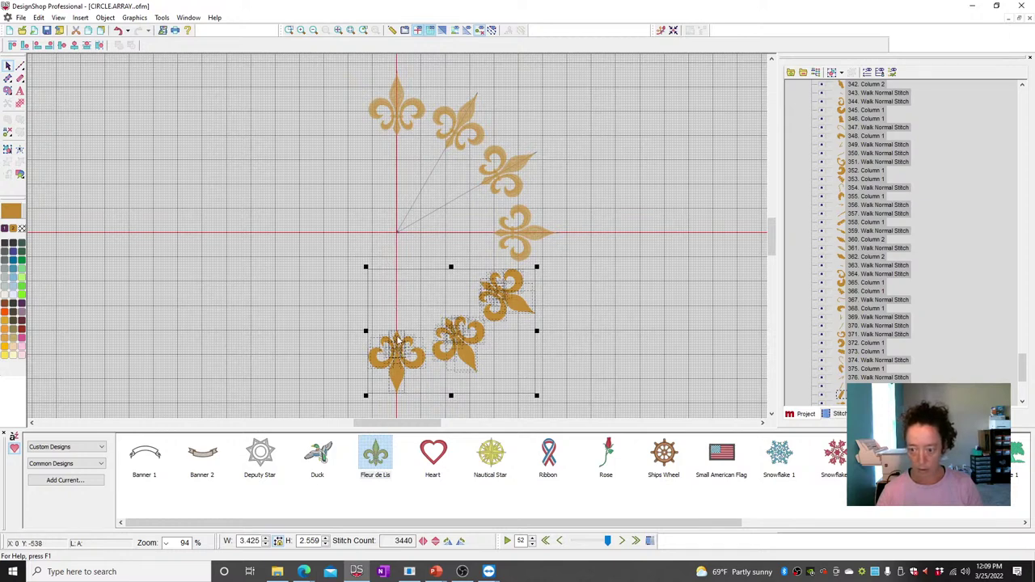
# Add horizontally flipped copies of the five fleurs-de-lis beside the vertical axis on its opposite side, completing the twelve-piece circle
pyautogui.moveTo(419, 70); pyautogui.dragTo(590, 413)
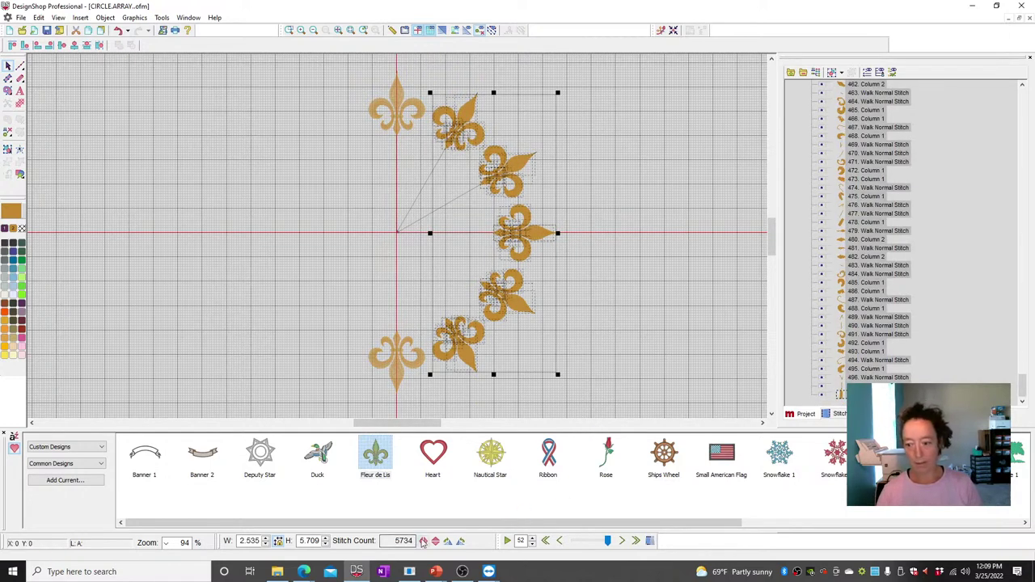
pyautogui.hotkey('ctrl', 'm')
pyautogui.moveTo(543, 210); pyautogui.dragTo(301, 239)
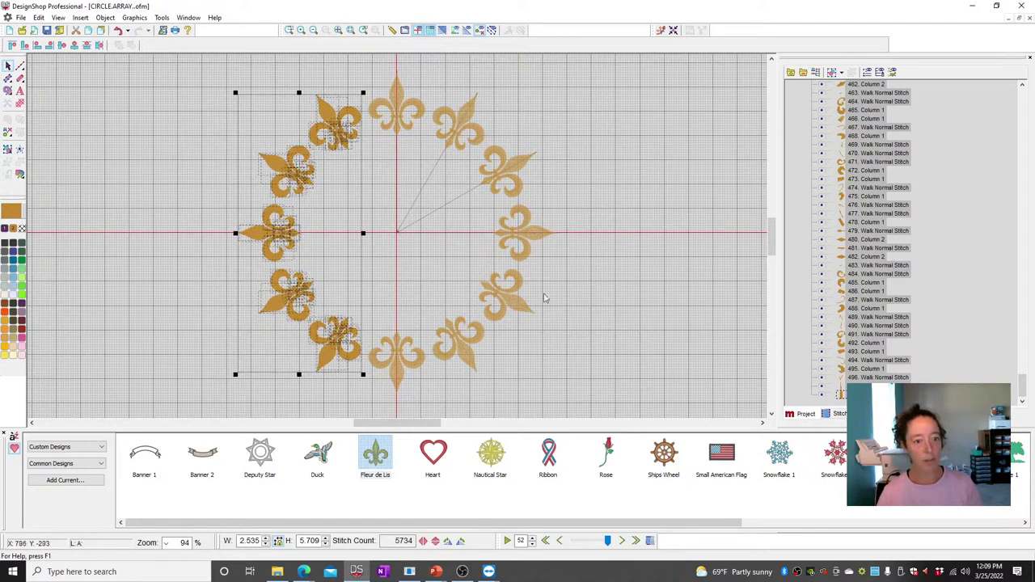
pyautogui.click(657, 140)
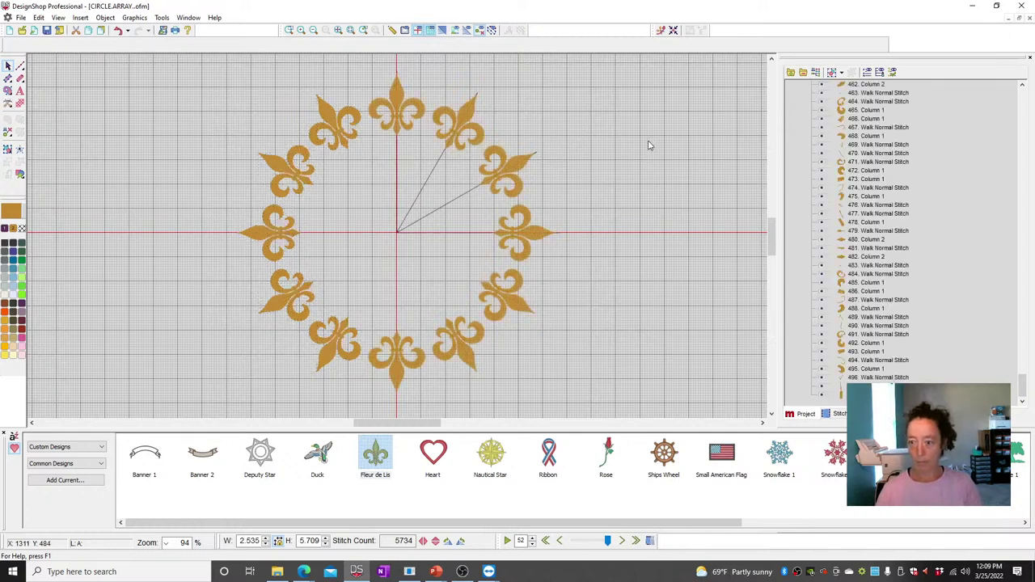
# Hide the finished circle design and insert a new Fleur de Lis on the vertical axis above the grid origin
pyautogui.click(804, 73)
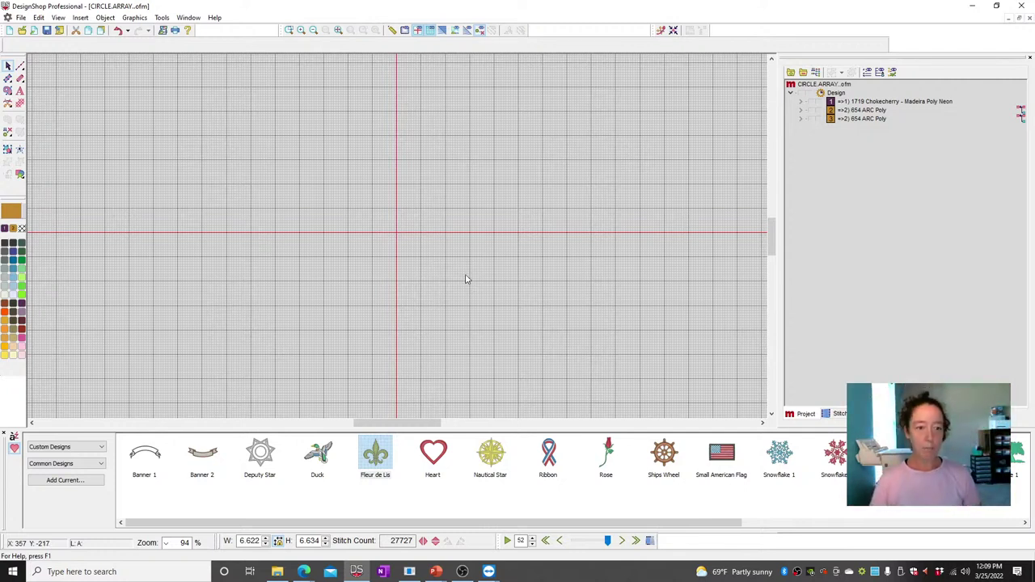
pyautogui.click(366, 464)
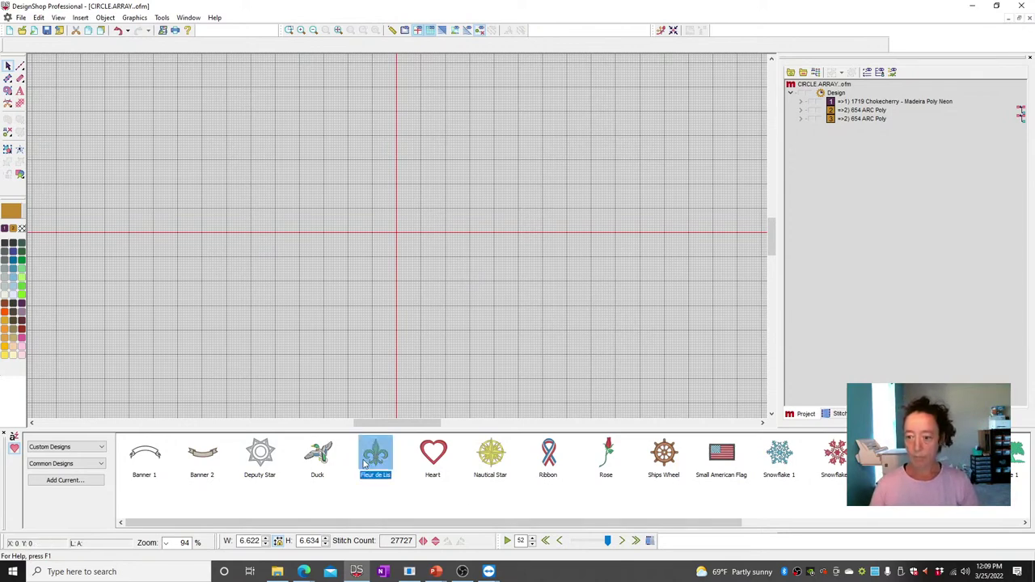
pyautogui.moveTo(365, 463); pyautogui.dragTo(397, 117)
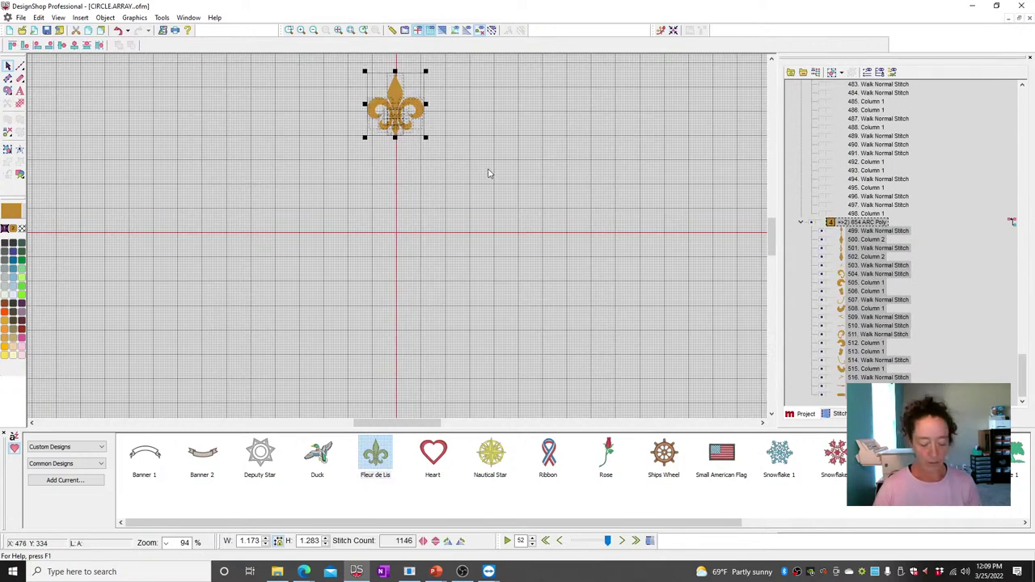
# Add a copy rotated a quarter turn onto the horizontal axis and centre the upper fleur-de-lis on the vertical axis
pyautogui.moveTo(398, 130); pyautogui.dragTo(503, 243)
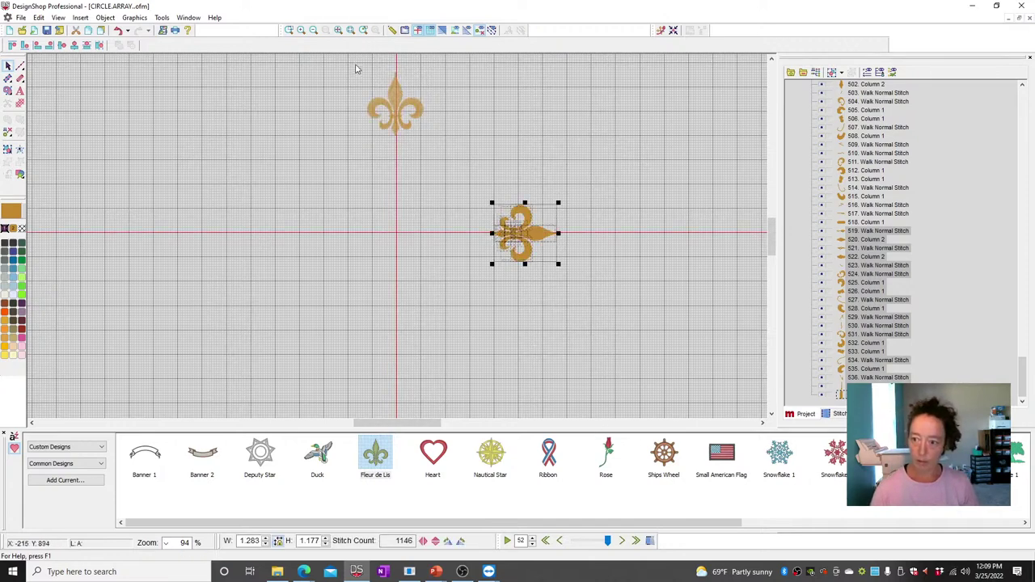
pyautogui.click(384, 112)
pyautogui.moveTo(383, 111); pyautogui.dragTo(399, 113)
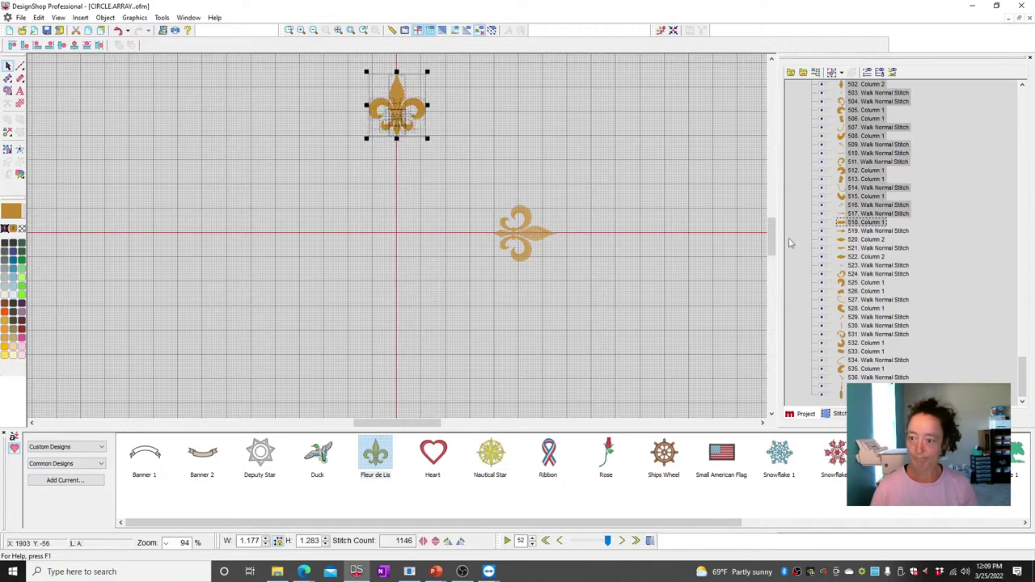
pyautogui.click(553, 253)
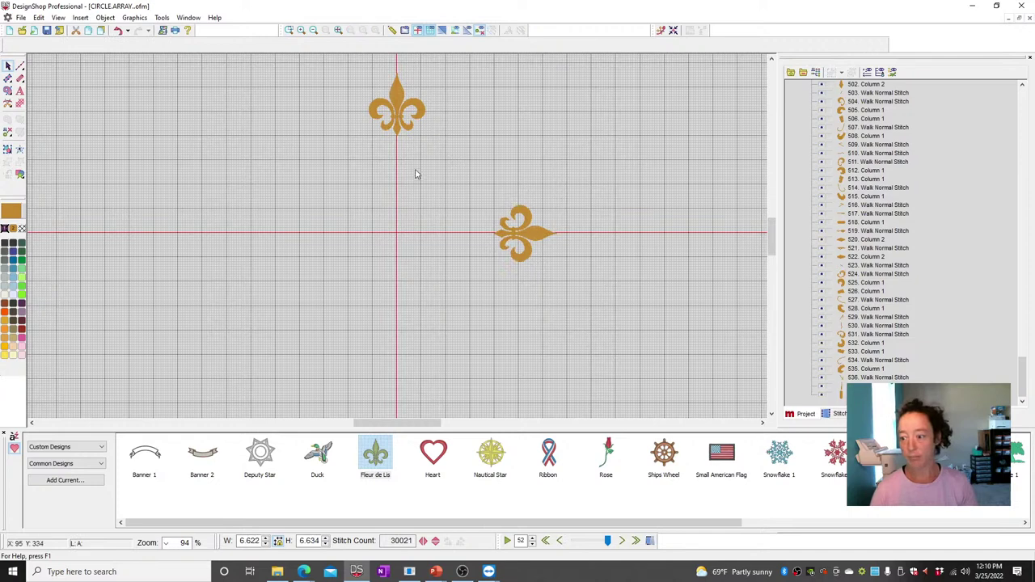
# Add flipped copies of both fleurs-de-lis and place them on the opposite arms of the two axes
pyautogui.moveTo(427, 173); pyautogui.dragTo(653, 348)
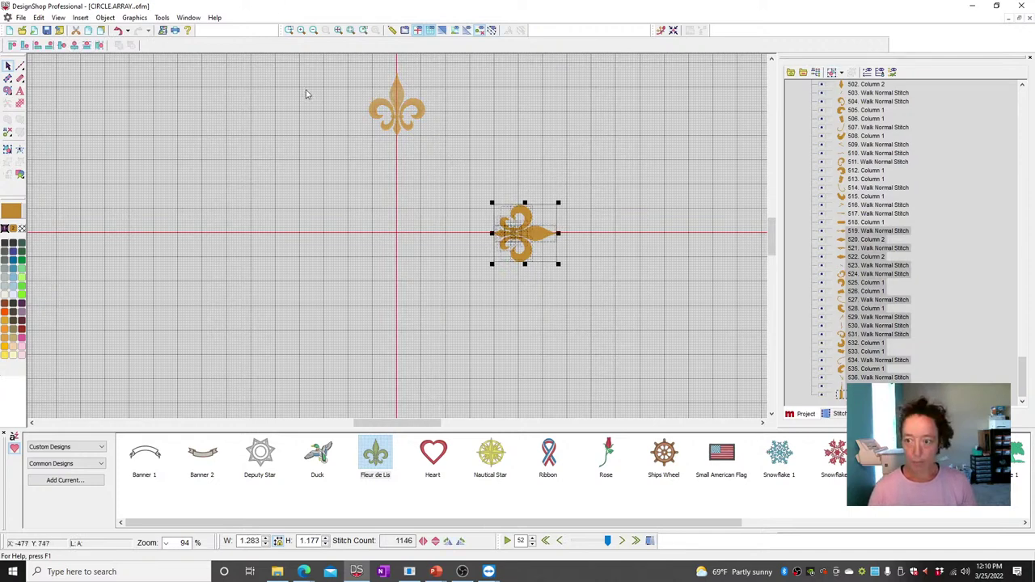
pyautogui.moveTo(320, 57); pyautogui.dragTo(658, 364)
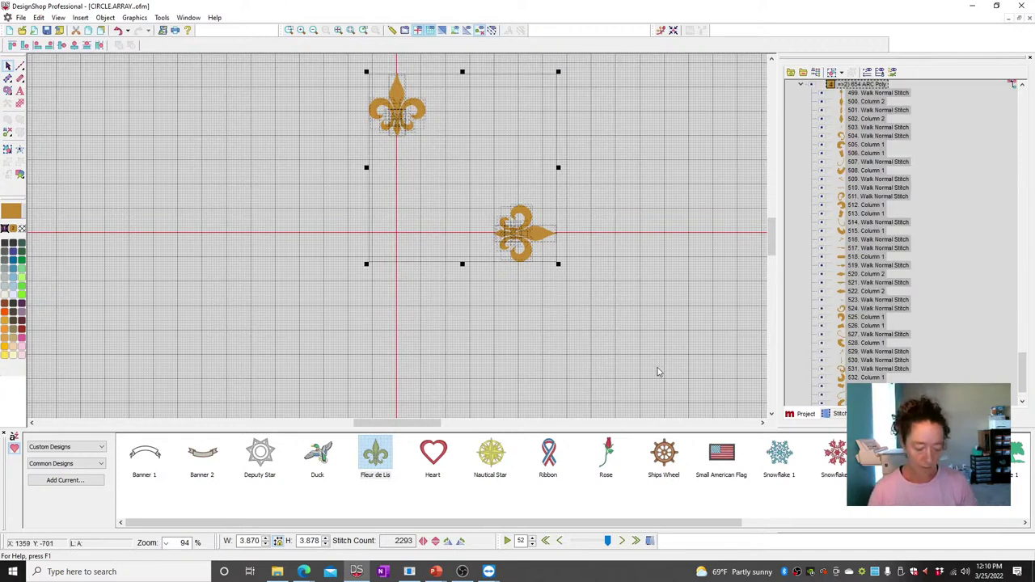
pyautogui.click(422, 540)
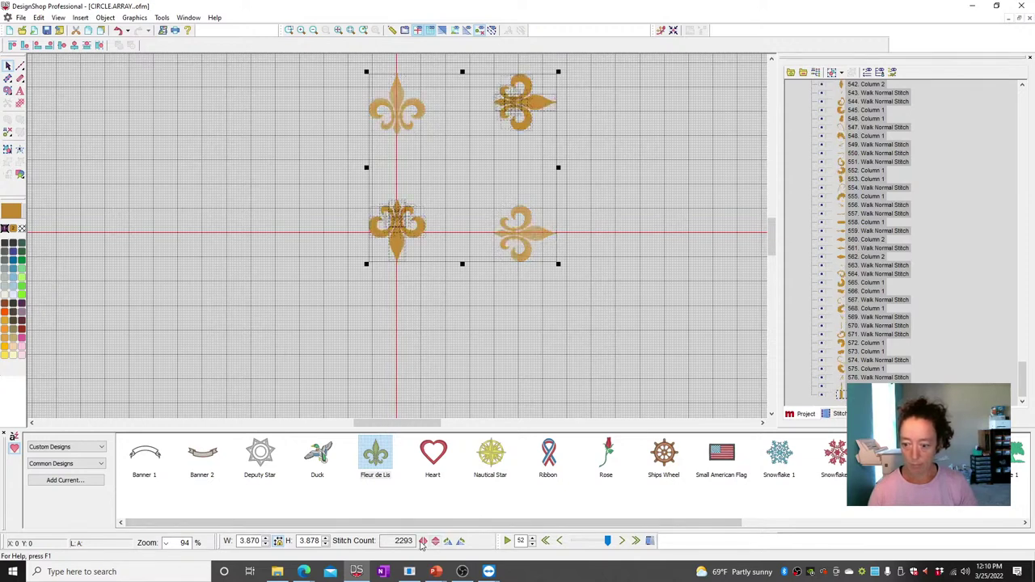
pyautogui.moveTo(457, 193); pyautogui.dragTo(331, 320)
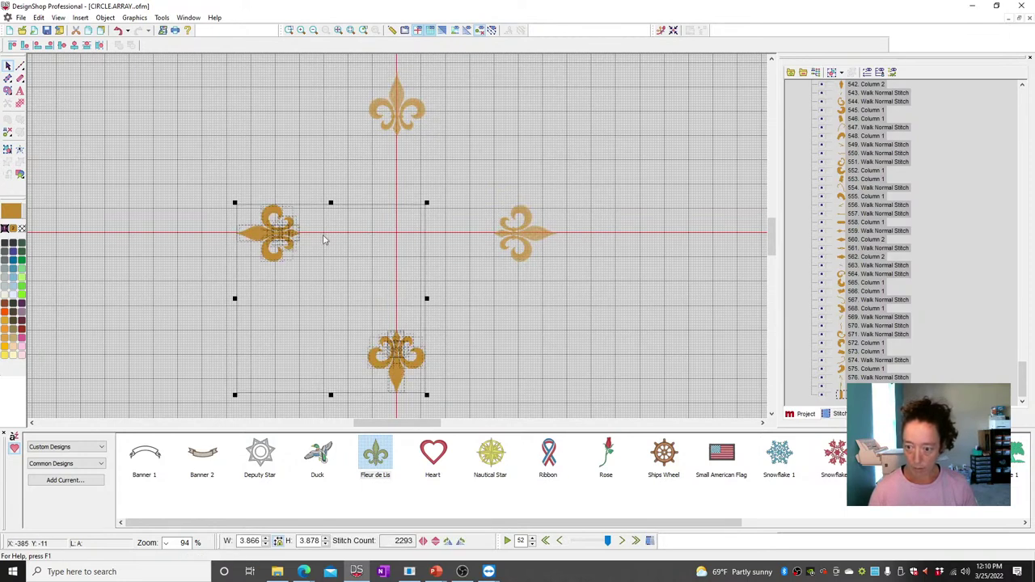
pyautogui.click(566, 179)
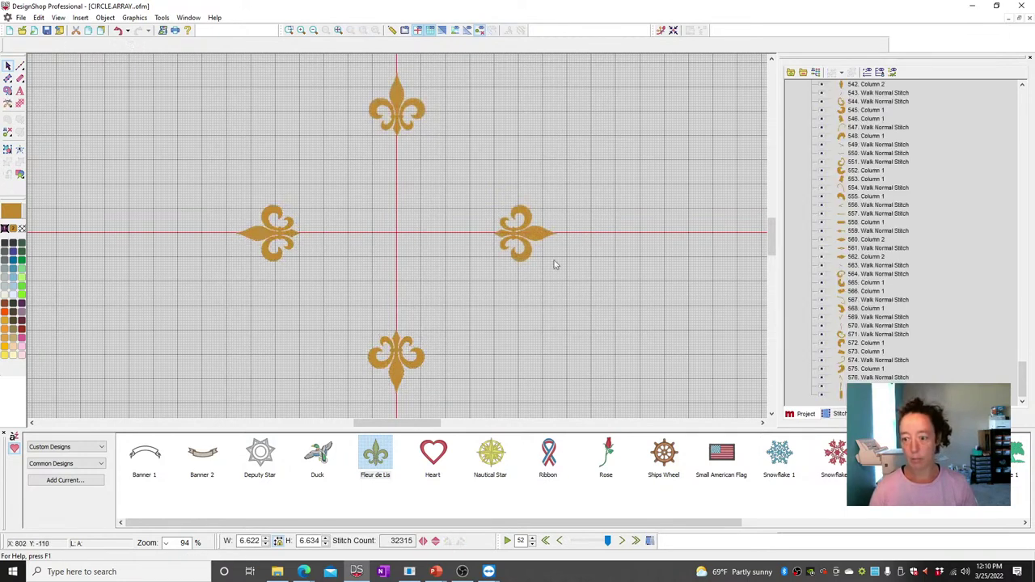
# Duplicate all four fleurs-de-lis and rotate the copies 45° about the grid origin to form an eight-piece circle
pyautogui.moveTo(194, 68); pyautogui.dragTo(651, 386)
pyautogui.hotkey('ctrl', 'a')
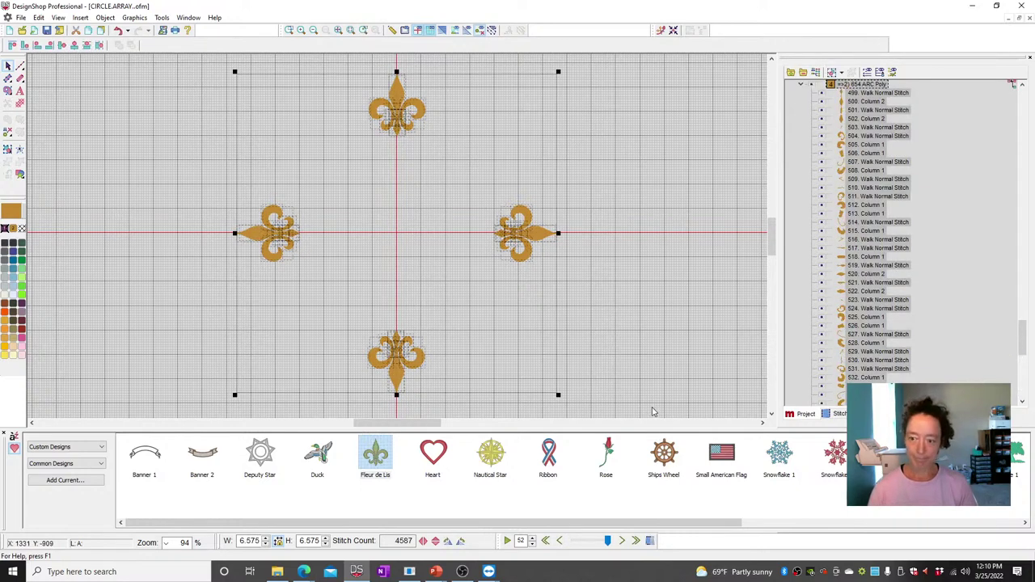
pyautogui.click(283, 541)
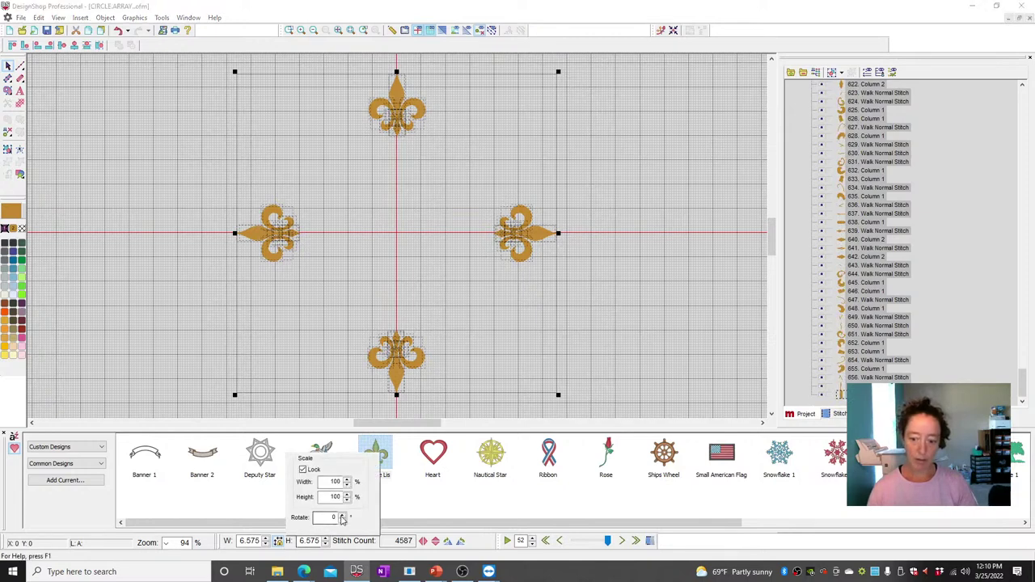
pyautogui.write('45')
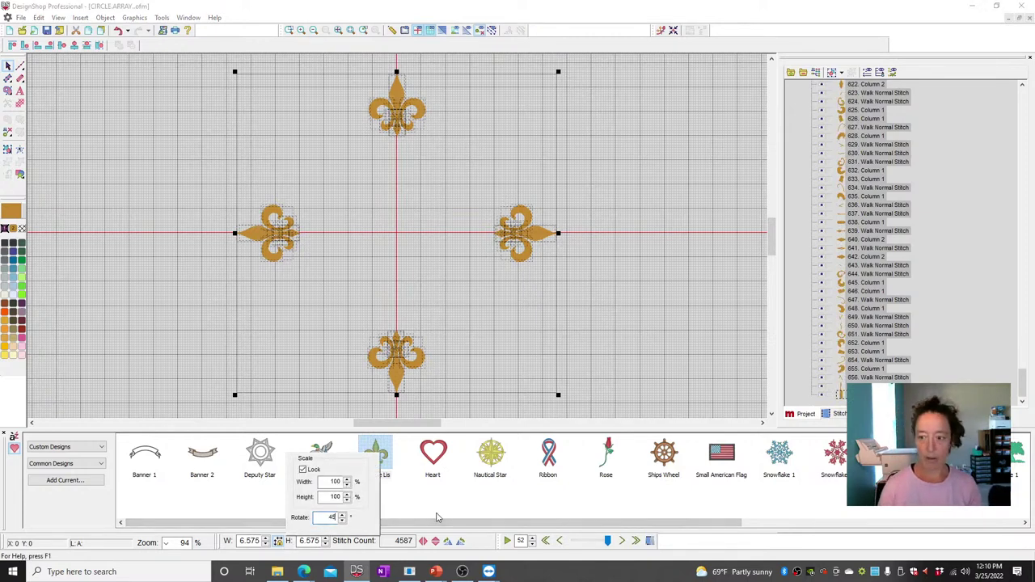
pyautogui.press('Return')
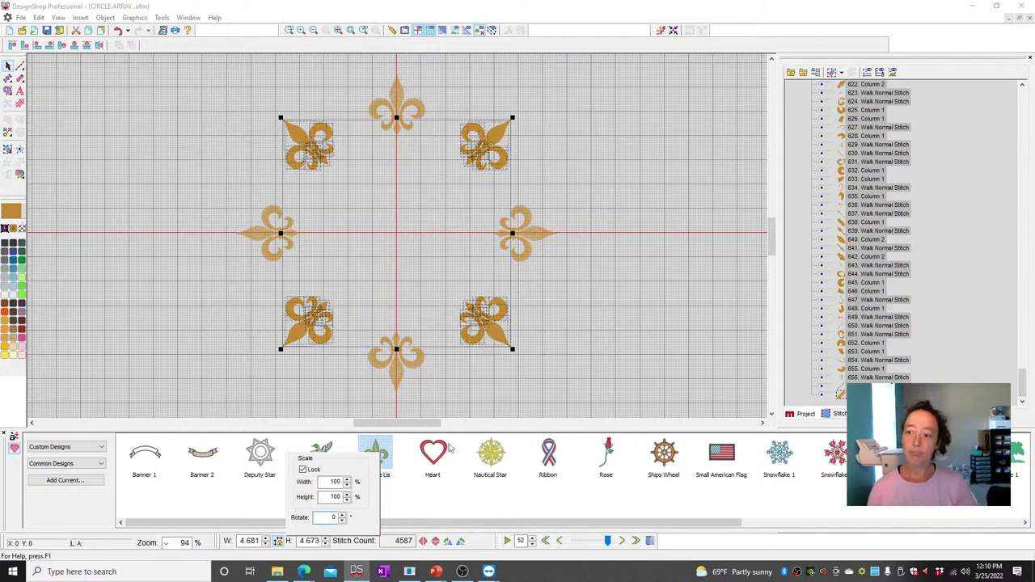
pyautogui.click(668, 304)
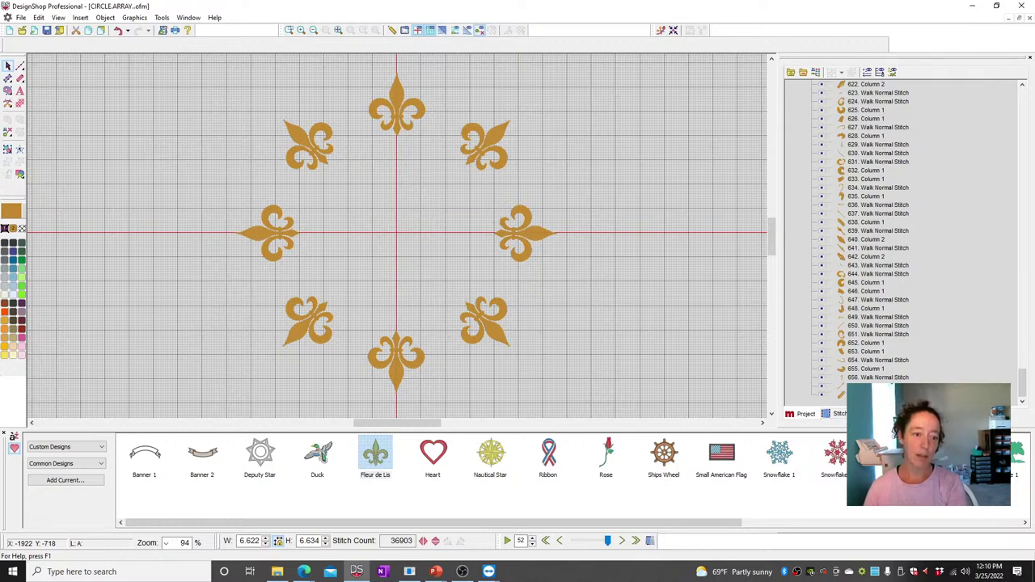
# Add a short sample name in Basic Block lettering with height 1.000 above the fleur-de-lis circle
pyautogui.scroll(2, 118, 204)
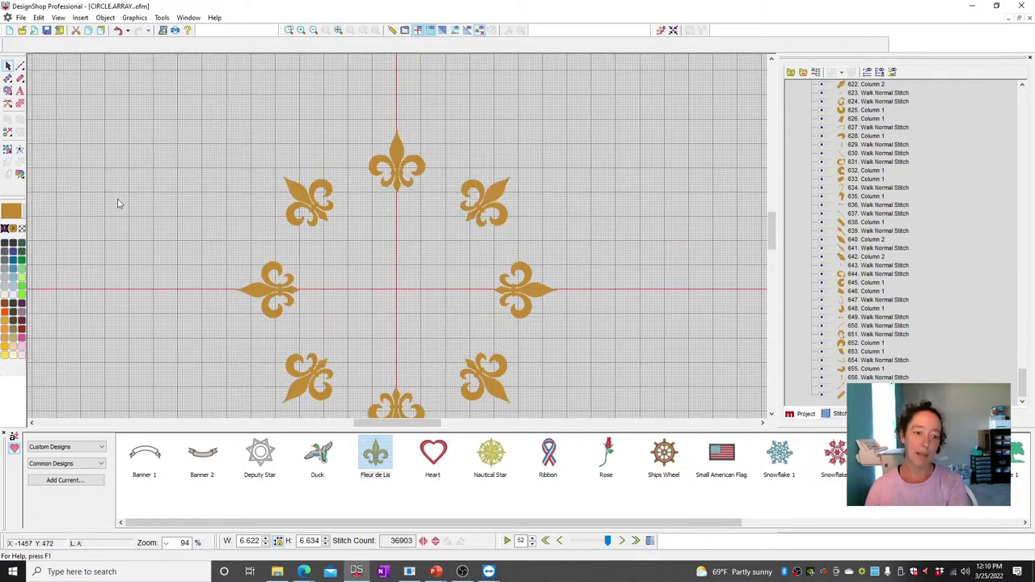
pyautogui.scroll(6, 115, 214)
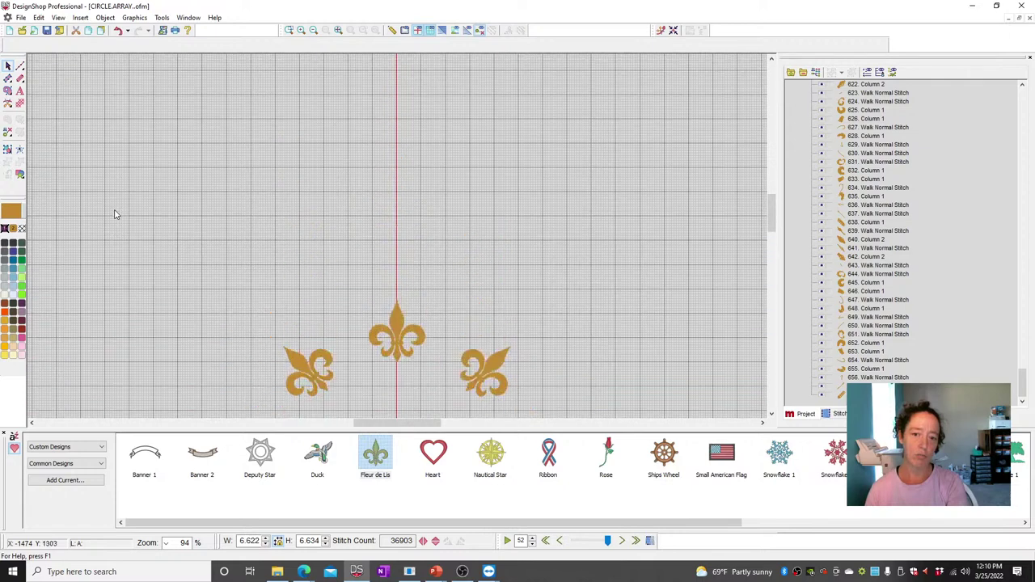
pyautogui.click(19, 90)
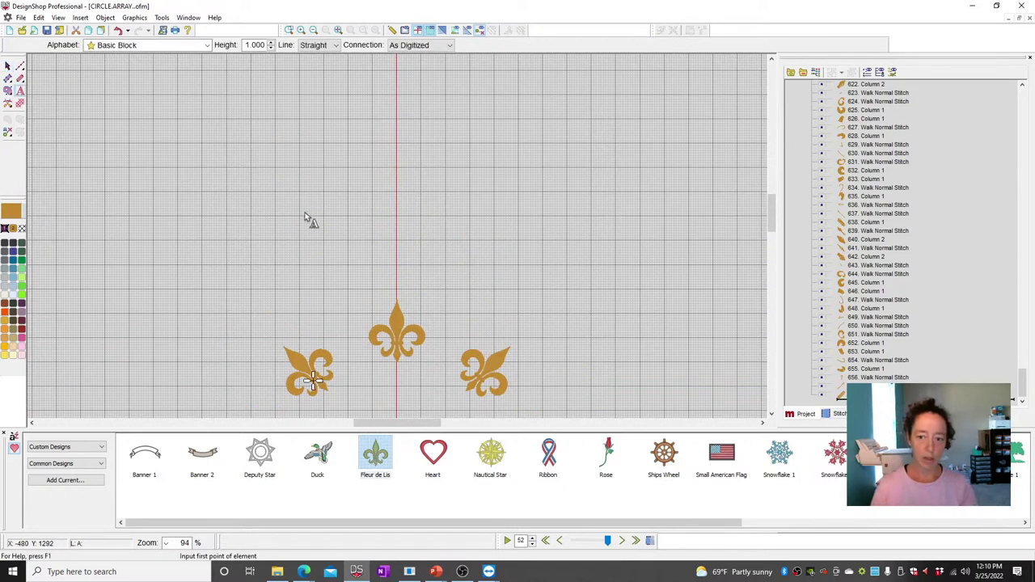
pyautogui.click(306, 218)
pyautogui.write('Sam')
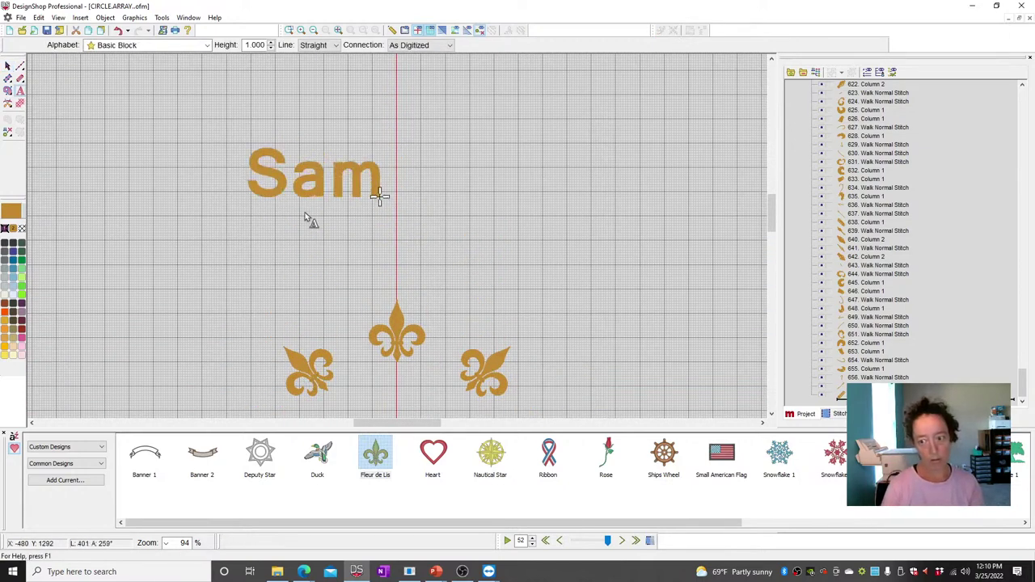
pyautogui.press('Return')
# Create a satin shadow for the lettering with angle -45°, offset 25 pts, overlap 8 pts and an added colour change
pyautogui.click(105, 17)
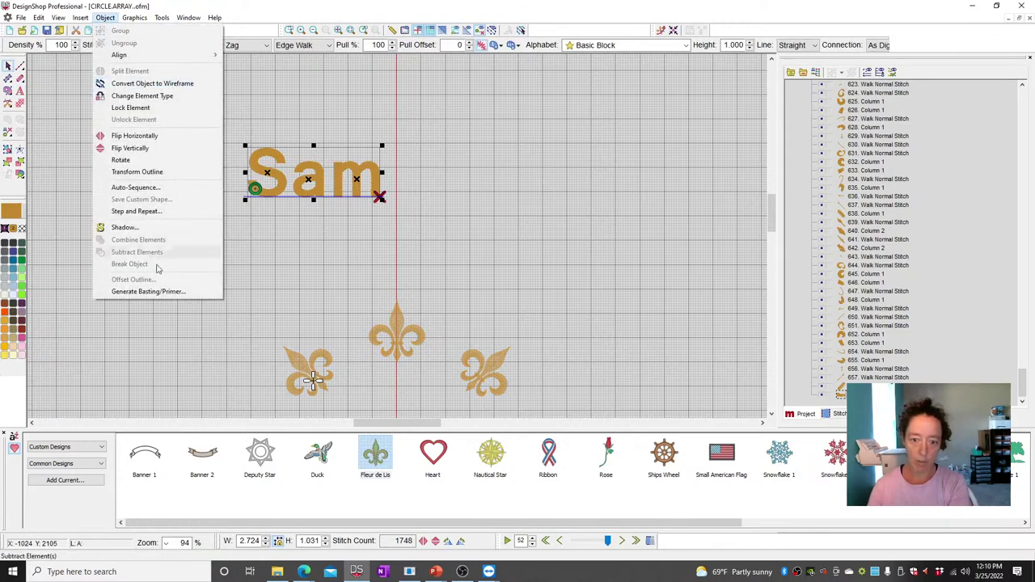
pyautogui.click(139, 228)
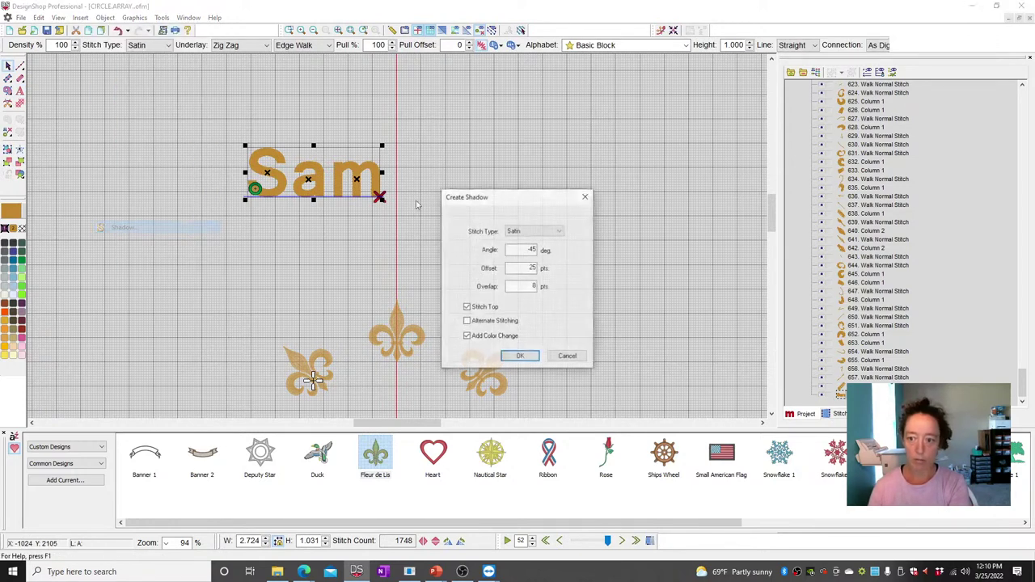
pyautogui.click(521, 360)
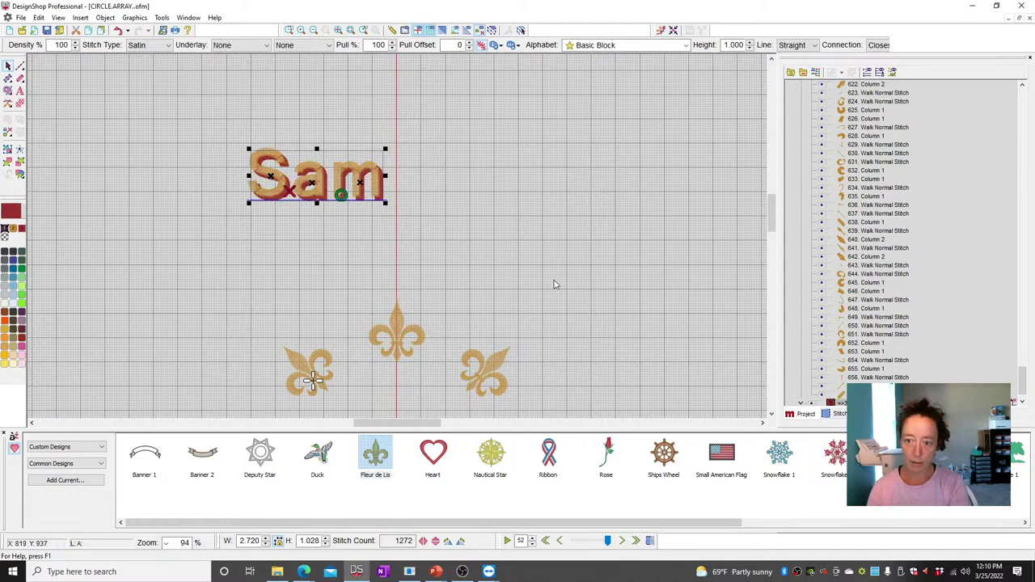
pyautogui.doubleClick(554, 285)
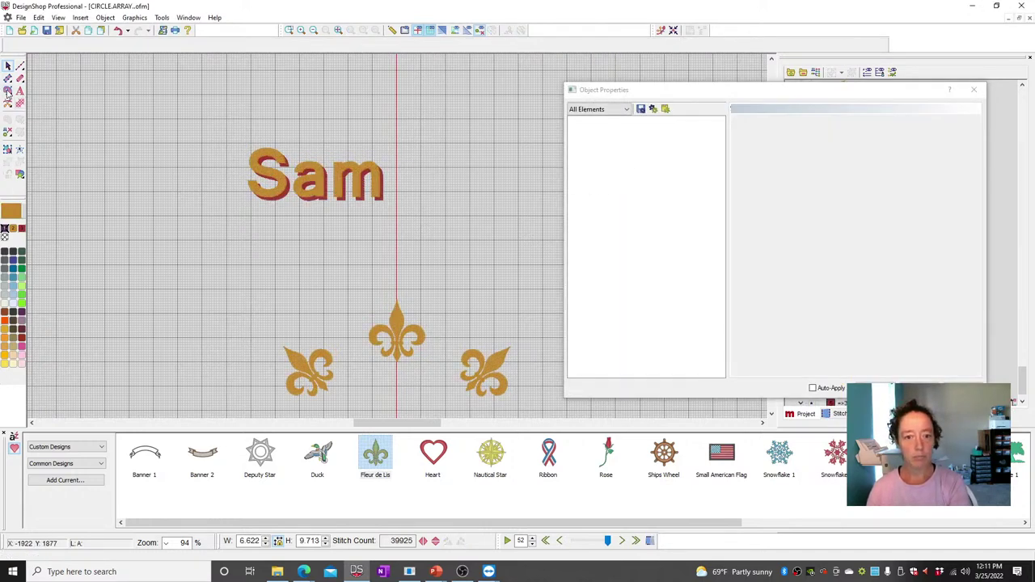
# Draw a blue fill-stitch rectangle about 2.13 wide and 2.76 high beside the lettering
pyautogui.click(8, 91)
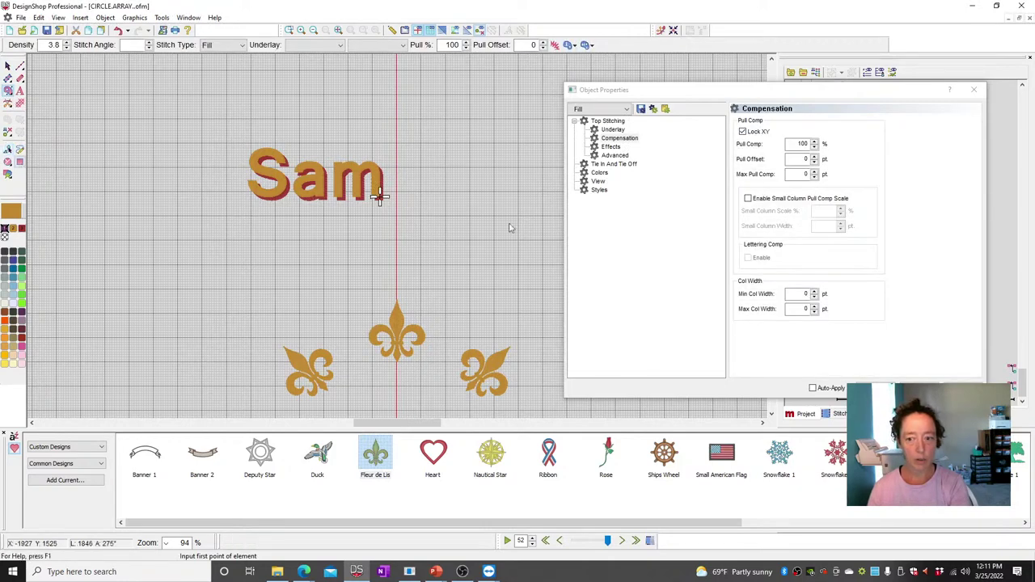
pyautogui.click(427, 142)
pyautogui.click(532, 278)
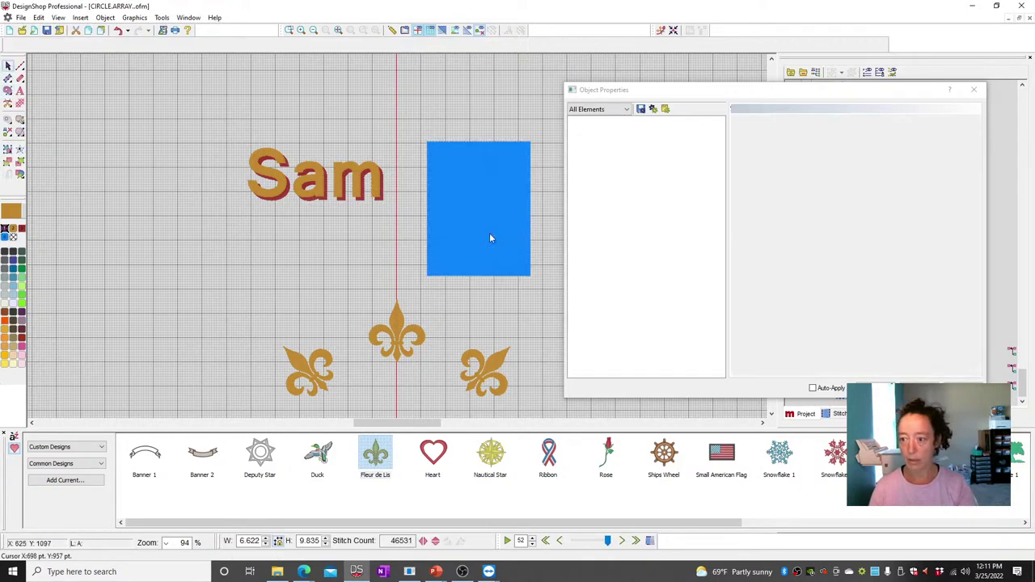
# Create a fill shadow for the blue rectangle with angle -45°, offset 25 pts, overlap 8 pts and an added colour change
pyautogui.click(106, 17)
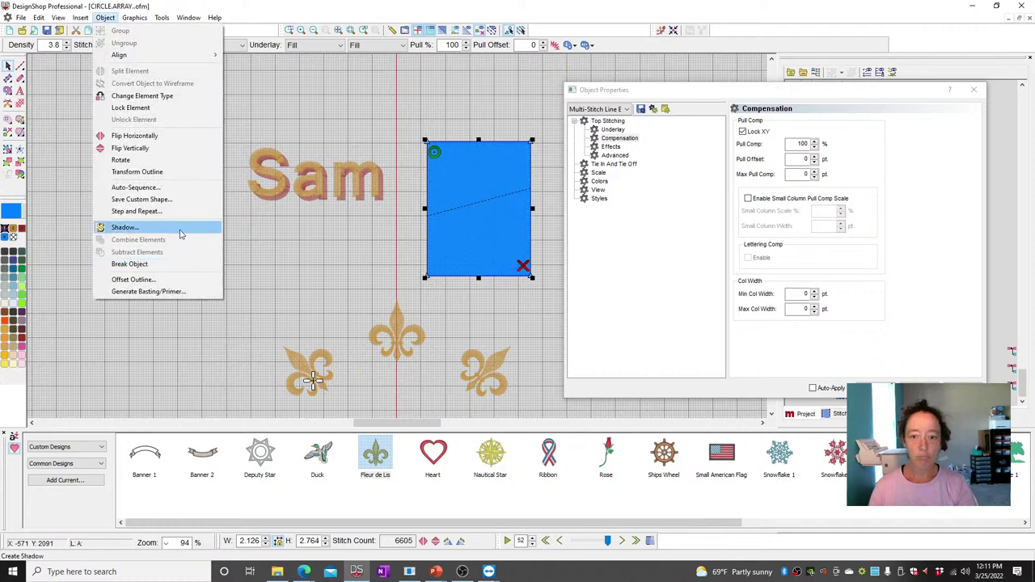
pyautogui.click(130, 227)
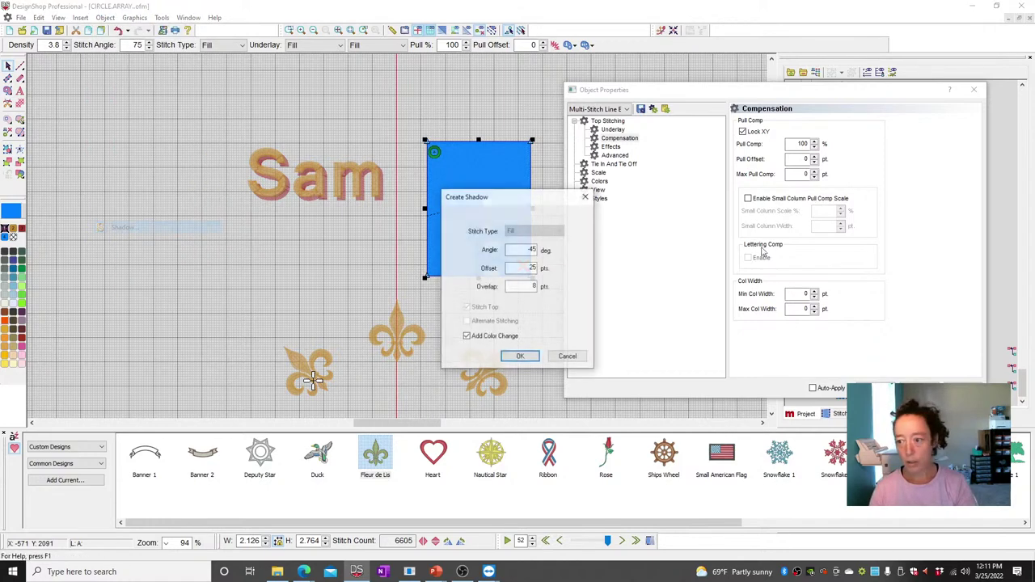
pyautogui.click(555, 357)
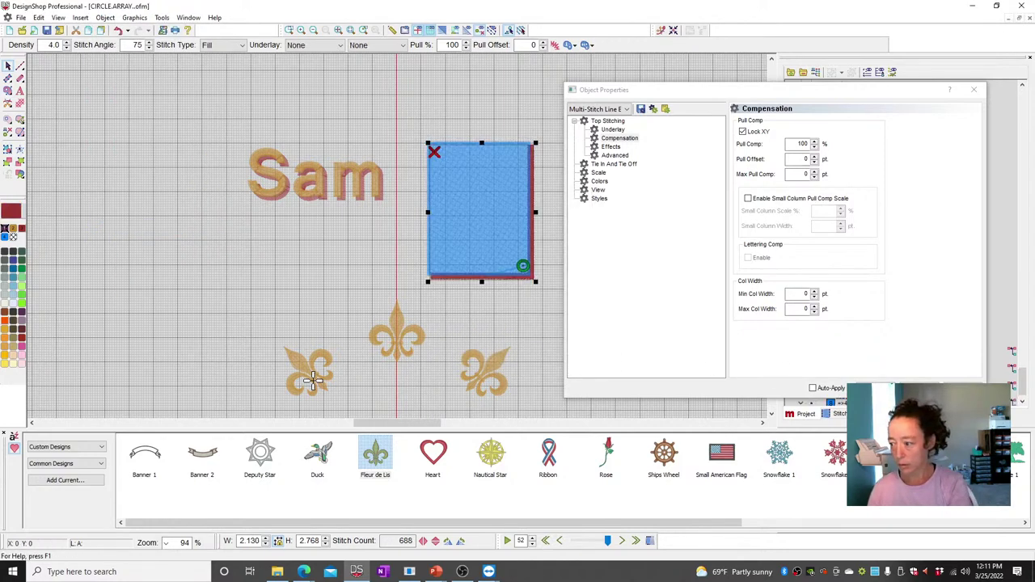
pyautogui.click(619, 134)
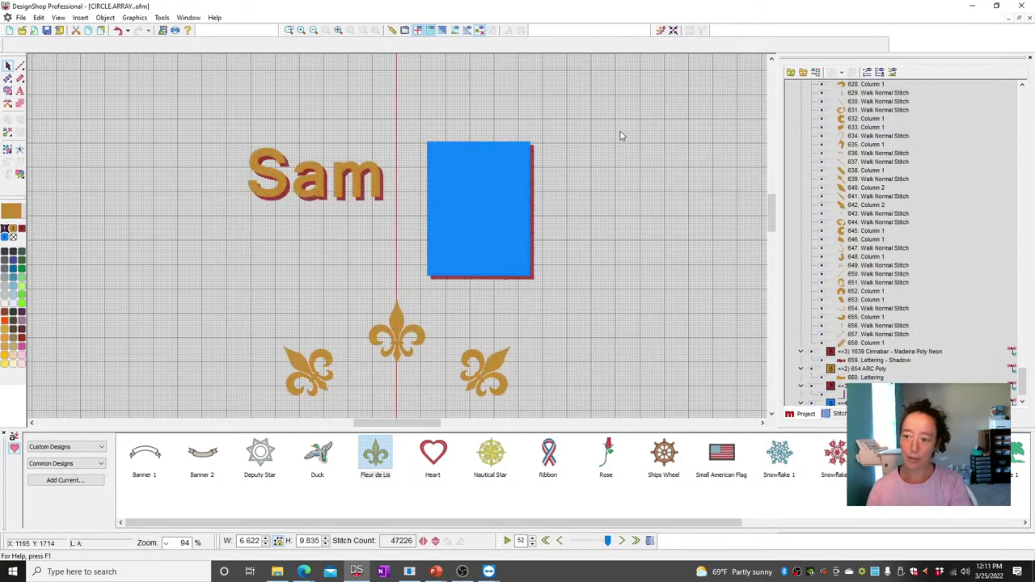
pyautogui.click(467, 192)
pyautogui.click(559, 236)
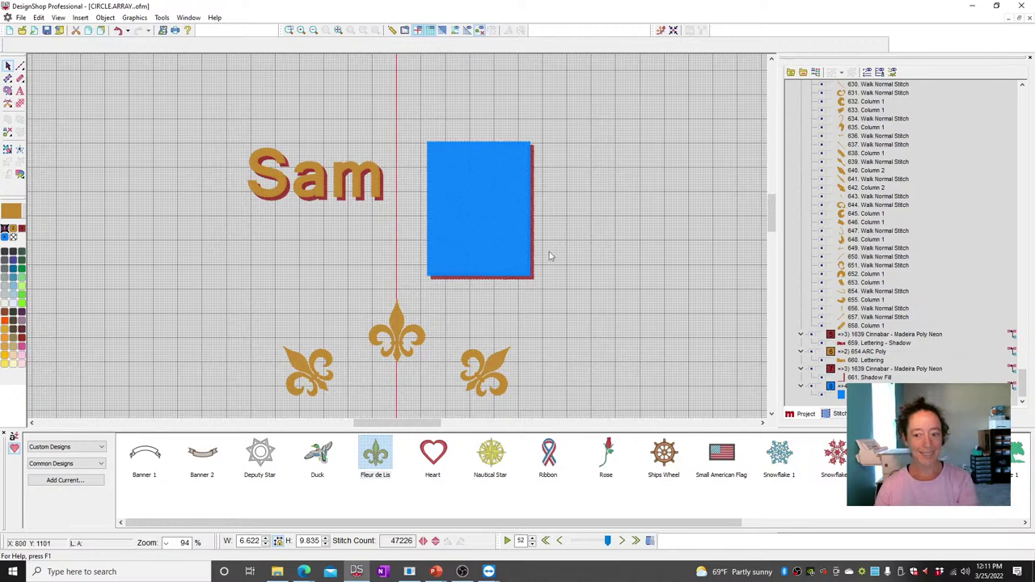
pyautogui.click(278, 196)
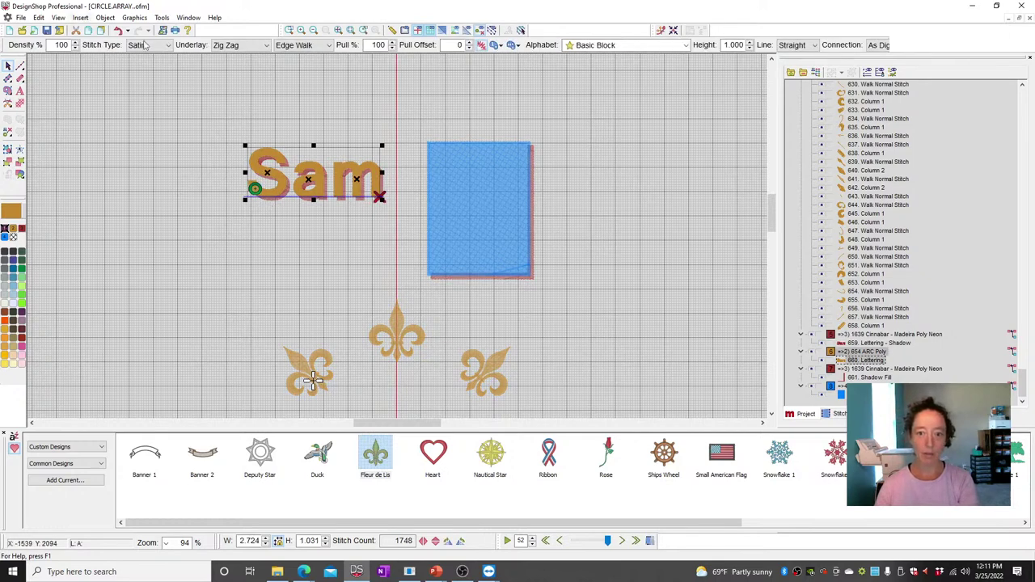
pyautogui.click(105, 18)
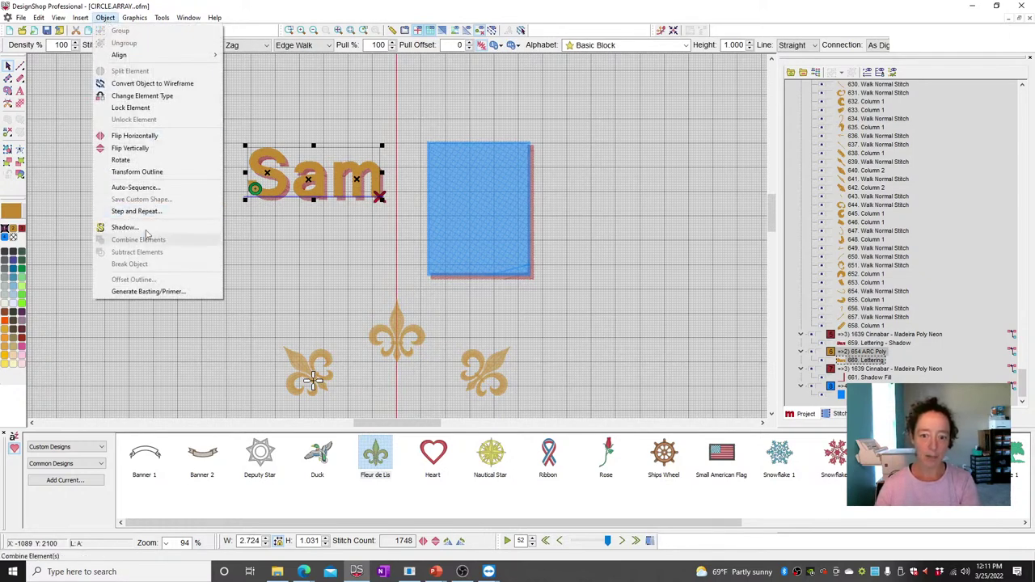
pyautogui.click(602, 197)
pyautogui.click(456, 218)
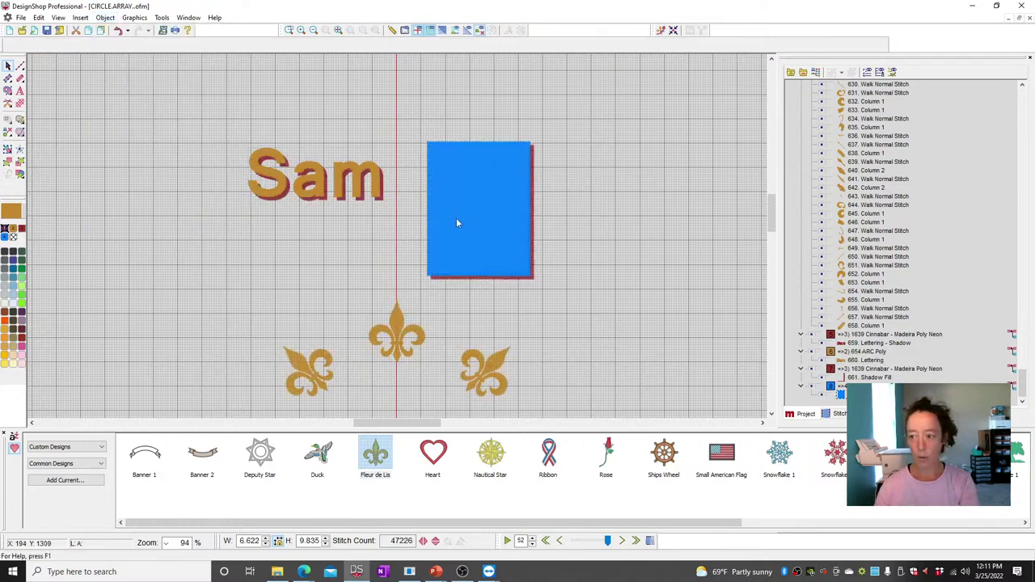
pyautogui.click(564, 242)
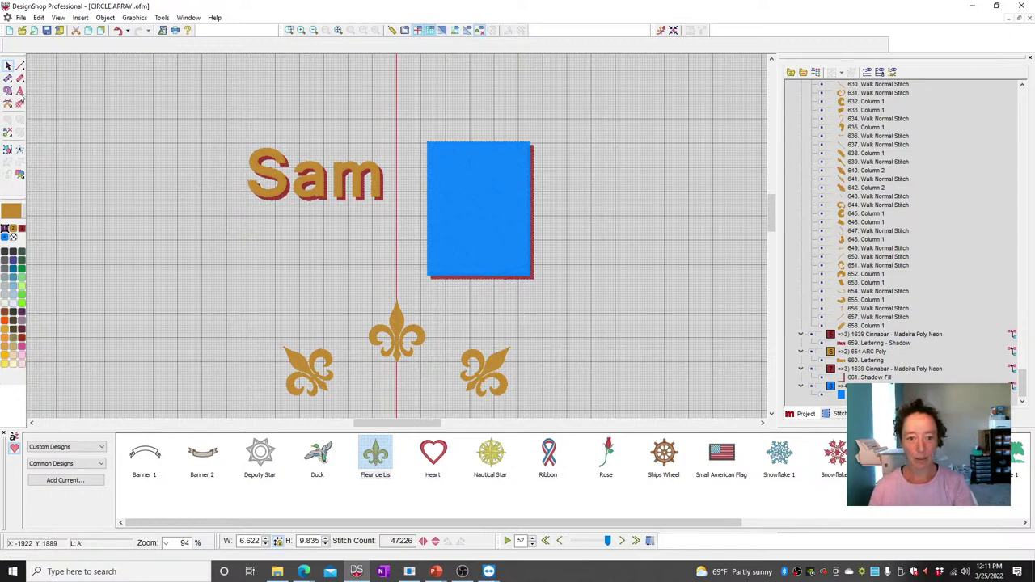
# Add the lettering "Shadow" in Basic Block with height 1.000 above the sample name
pyautogui.click(20, 92)
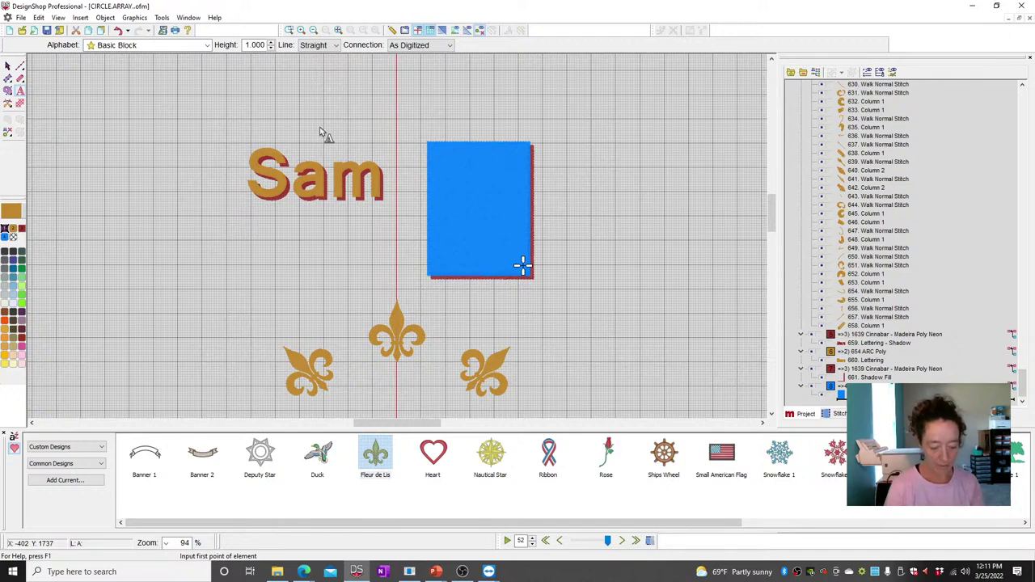
pyautogui.write('Shadow')
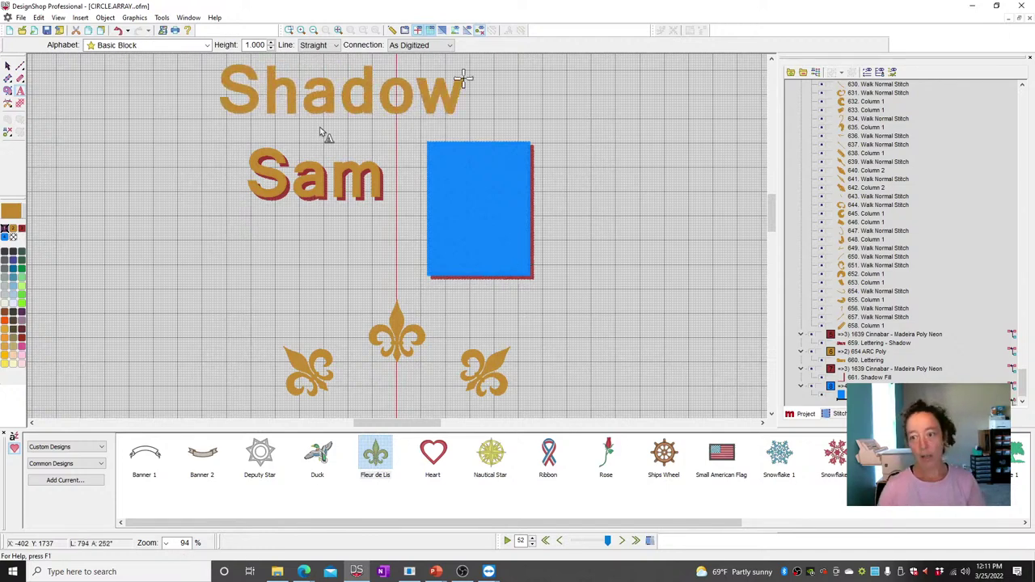
pyautogui.press('Return')
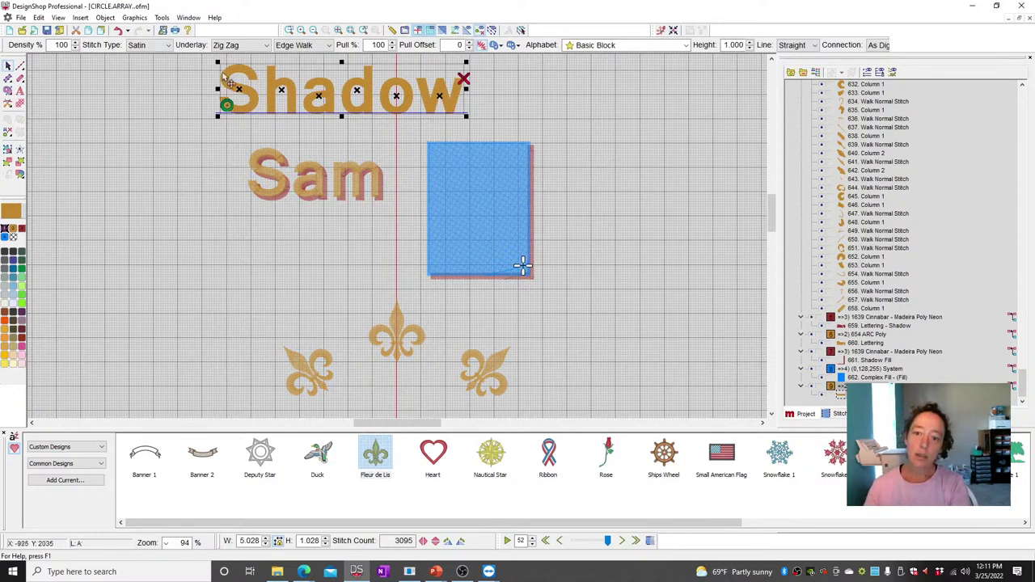
# Create a satin shadow for the "Shadow" lettering with angle -45°, offset 25 pts, overlap 8 pts and an added color change
pyautogui.click(105, 17)
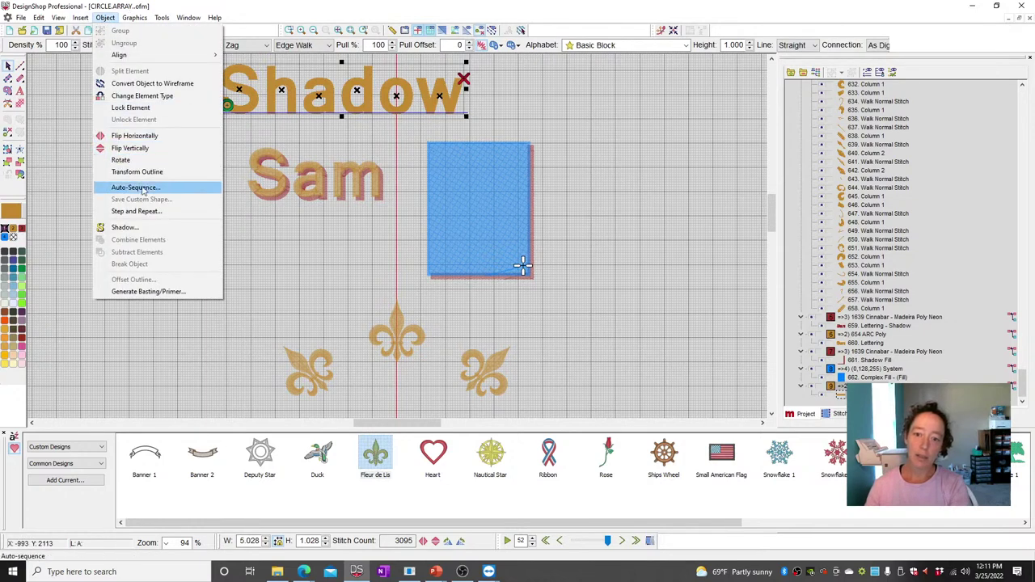
pyautogui.click(125, 228)
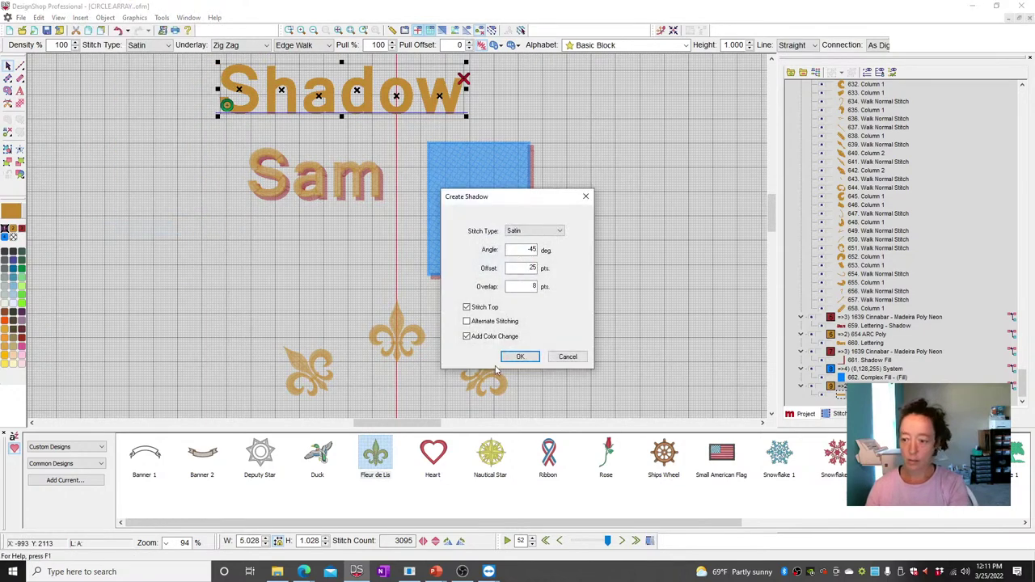
pyautogui.click(520, 358)
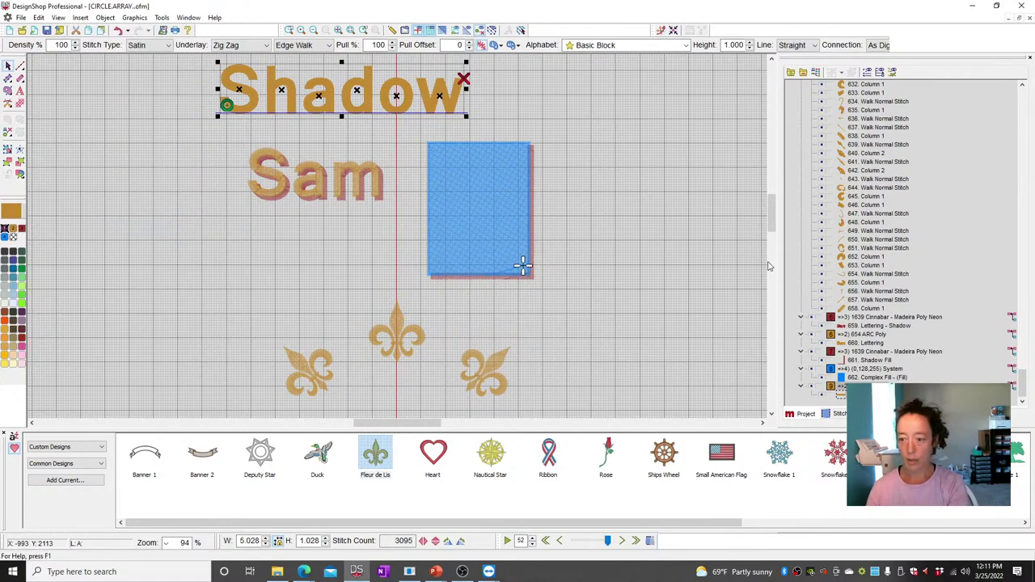
pyautogui.click(638, 186)
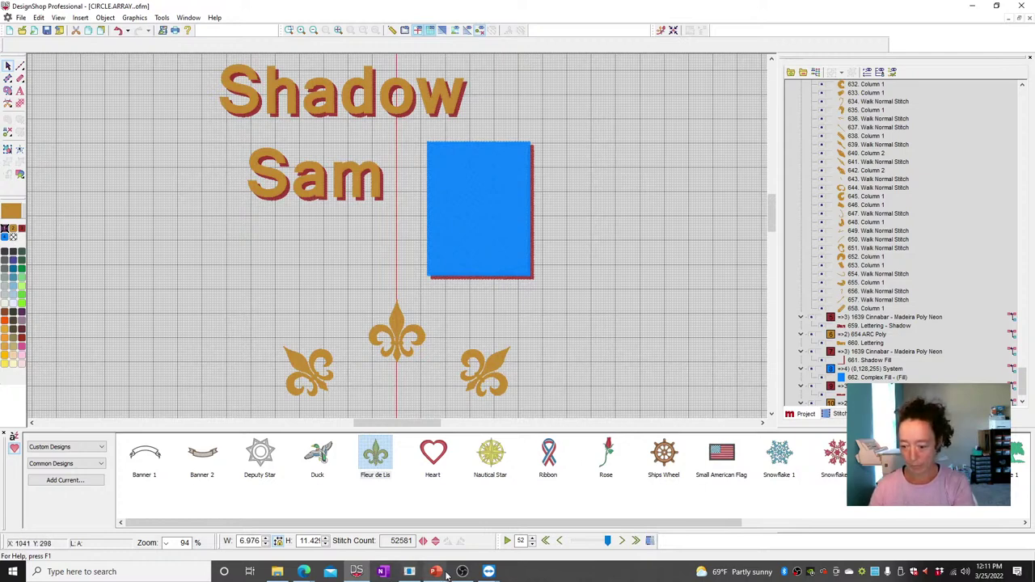
# Switch to the PowerPoint question slides and advance to the questions about the OS queue and design colors
pyautogui.moveTo(436, 572)
pyautogui.click(437, 526)
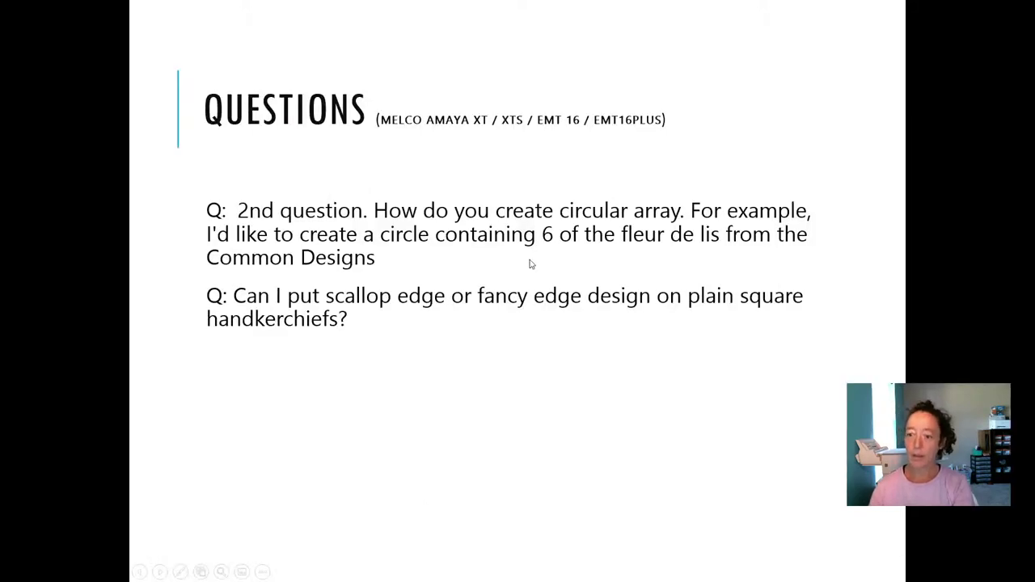
pyautogui.click(386, 330)
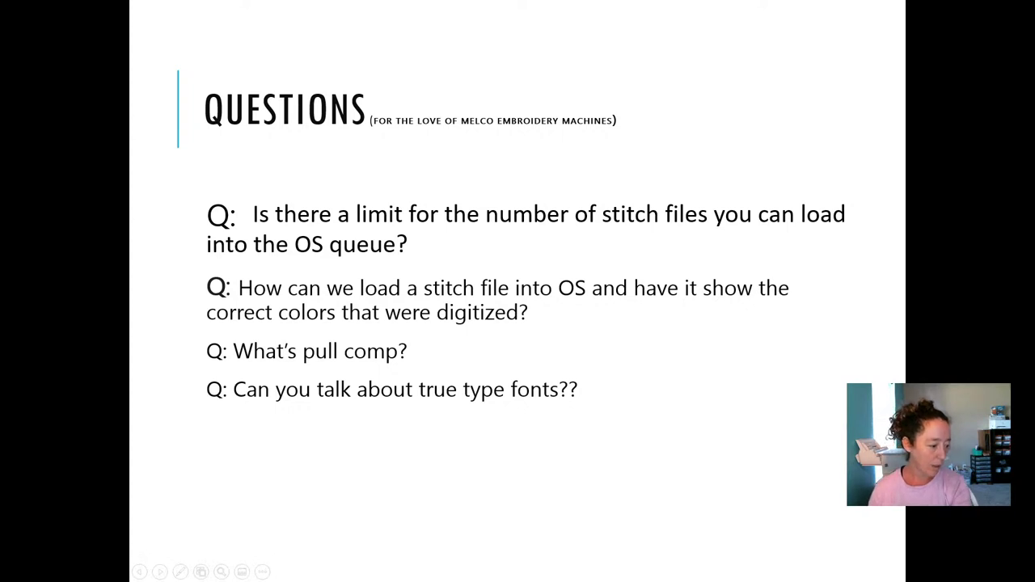
# Switch to the remote Melco OS session and load the design file 1day.ofm
pyautogui.hotkey('alt', 'Tab')
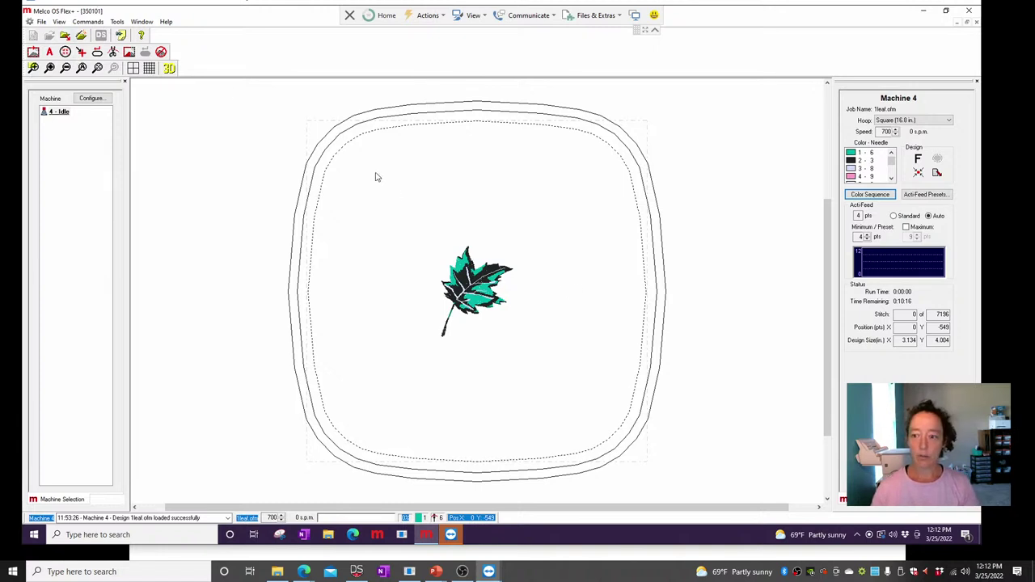
pyautogui.click(63, 36)
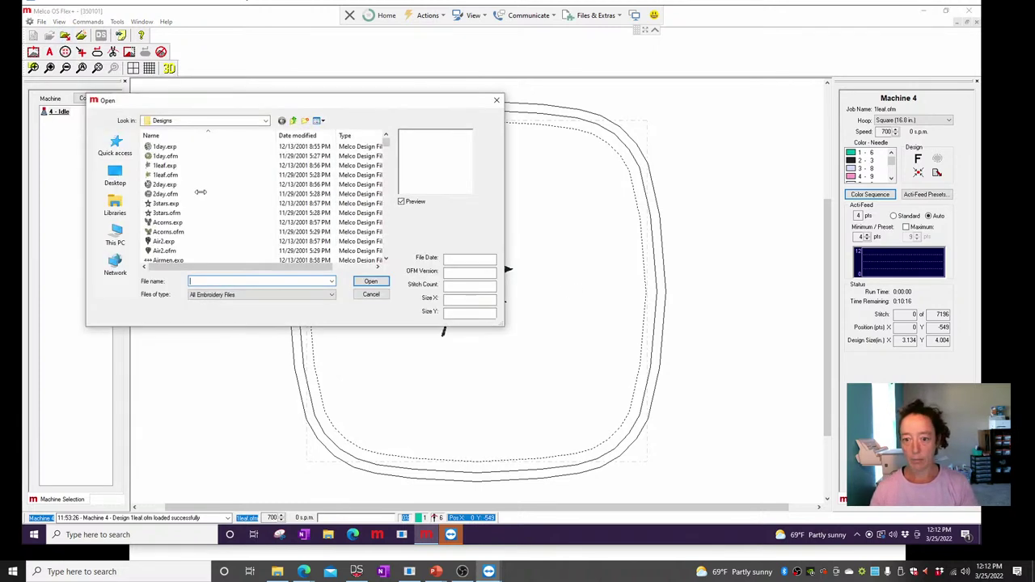
pyautogui.doubleClick(162, 157)
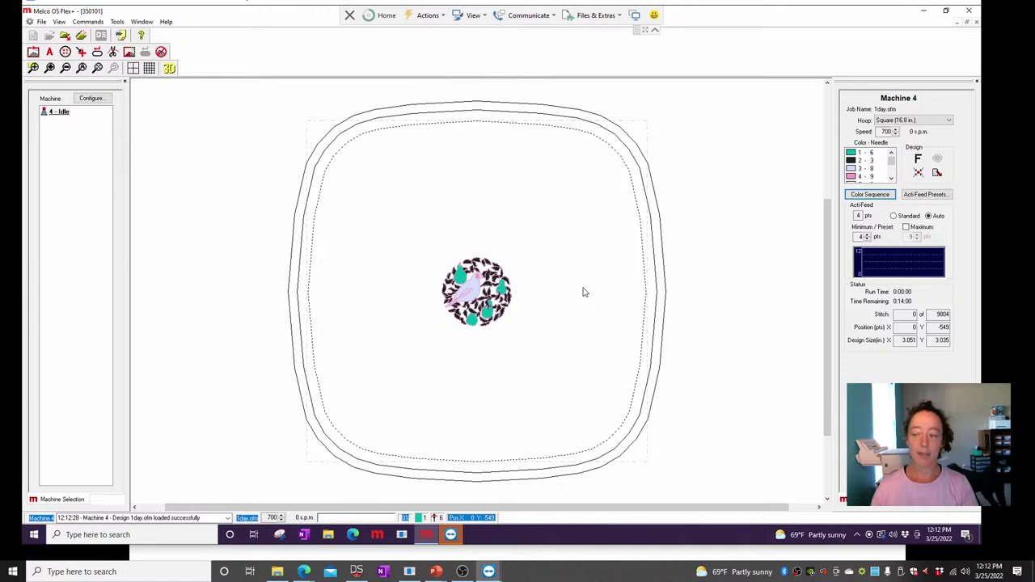
# Clear the design's color sequence and assign needles 14, 6, 5 and 3 to colors 1 to 4, stepping through the color preview
pyautogui.click(857, 198)
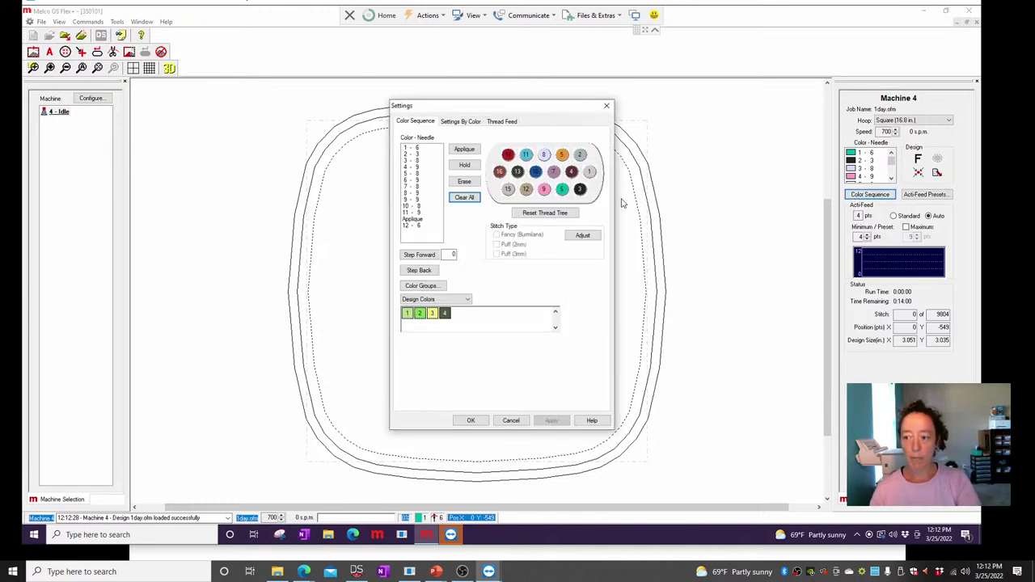
pyautogui.click(464, 198)
pyautogui.moveTo(473, 112); pyautogui.dragTo(679, 87)
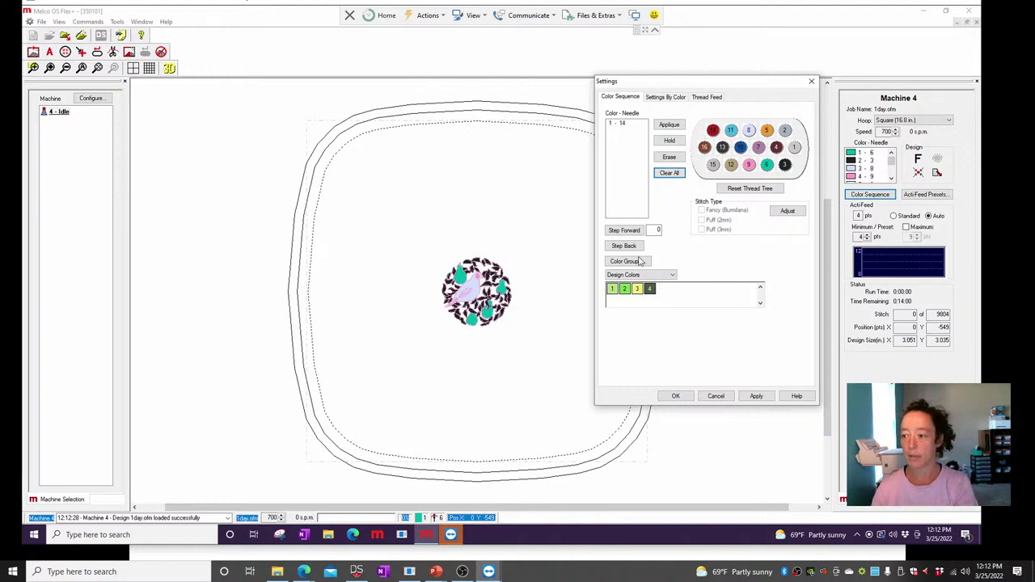
pyautogui.click(613, 233)
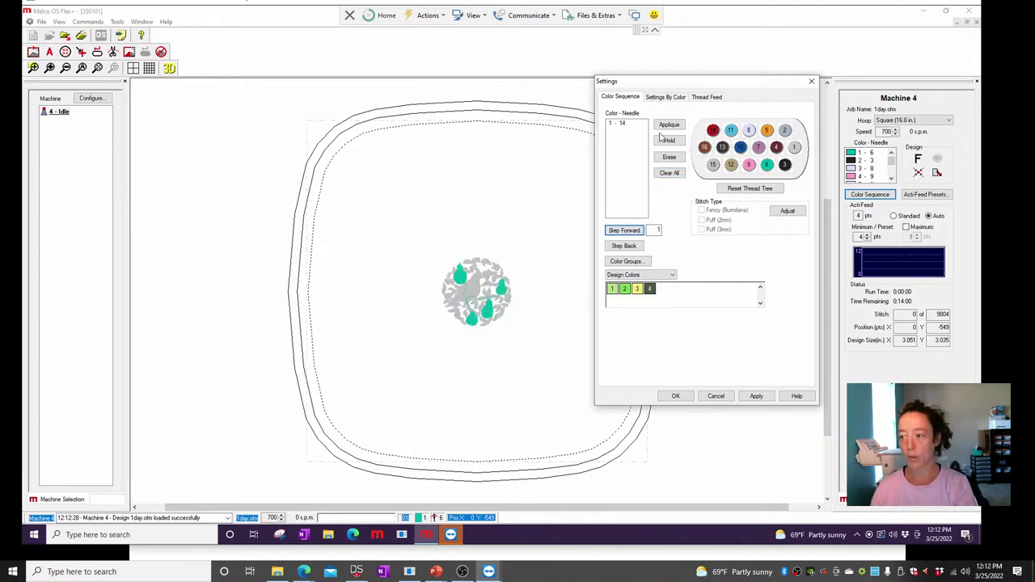
pyautogui.click(618, 231)
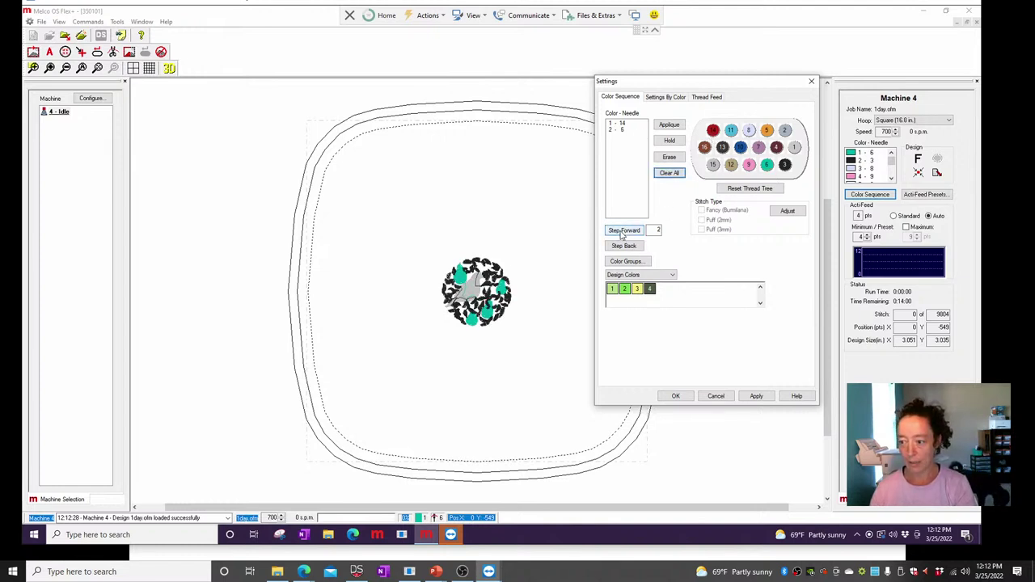
pyautogui.click(622, 230)
pyautogui.click(765, 130)
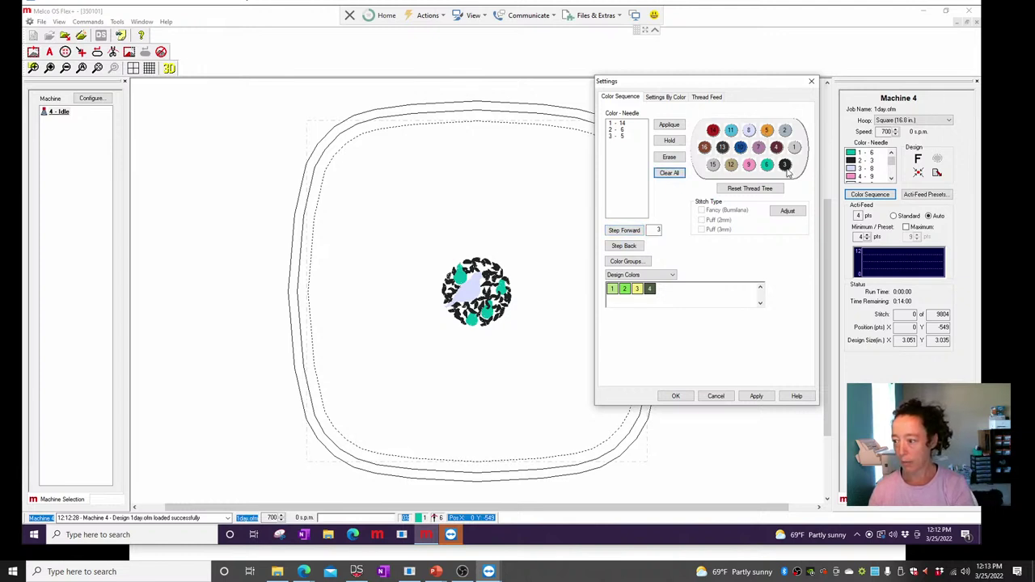
pyautogui.click(784, 165)
pyautogui.click(754, 396)
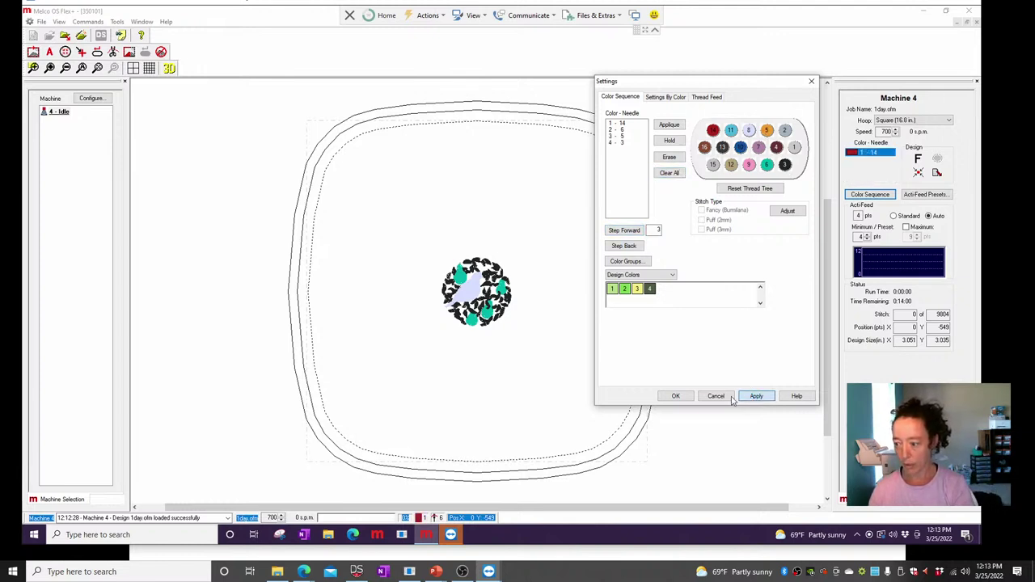
pyautogui.click(684, 397)
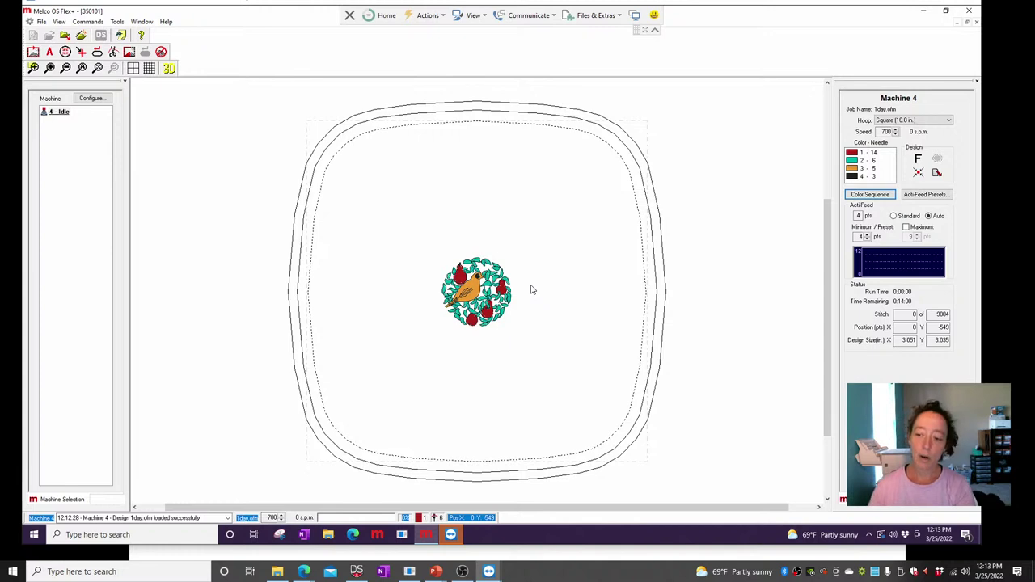
# Set the thread color of needle 15 in the color sequence settings to 1924 Lemon Tart from the Madeira Poly Neon chart
pyautogui.click(863, 195)
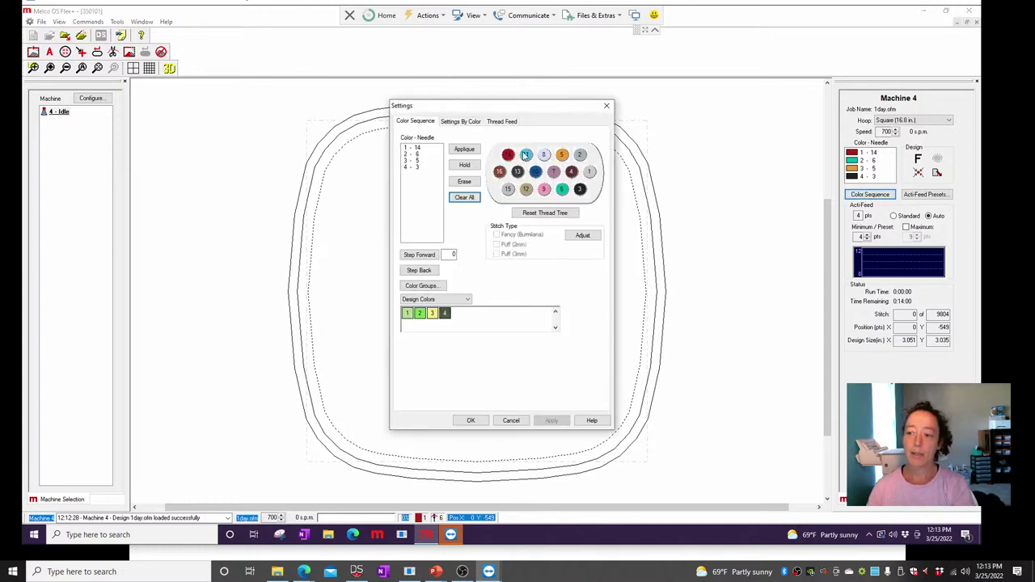
pyautogui.doubleClick(510, 190)
pyautogui.click(547, 212)
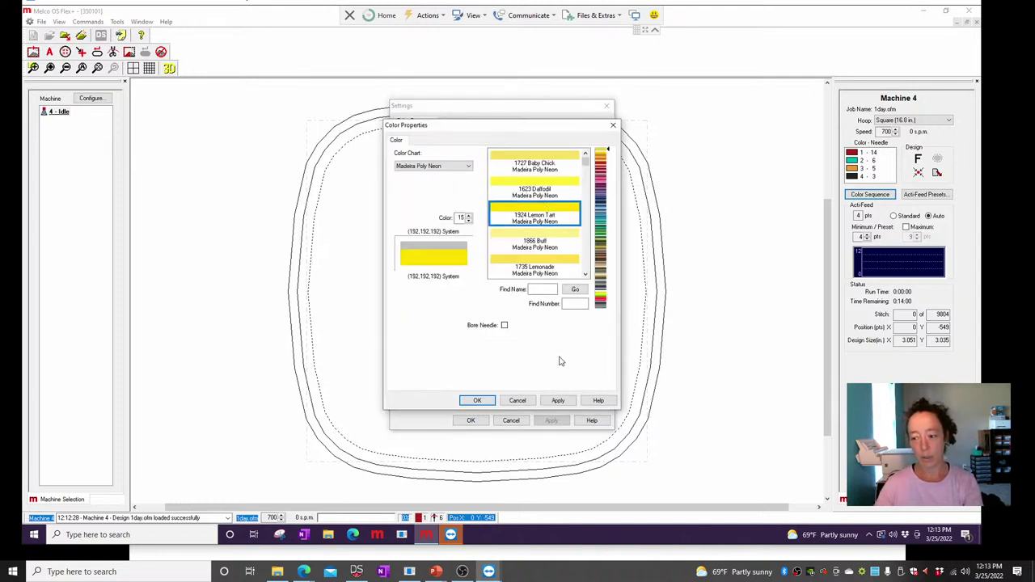
pyautogui.click(558, 400)
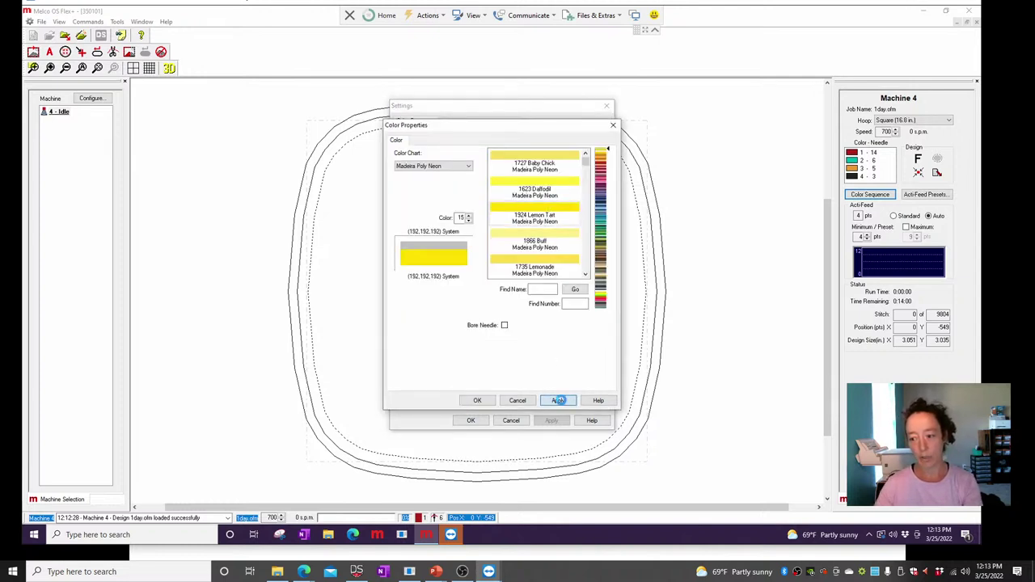
pyautogui.click(476, 401)
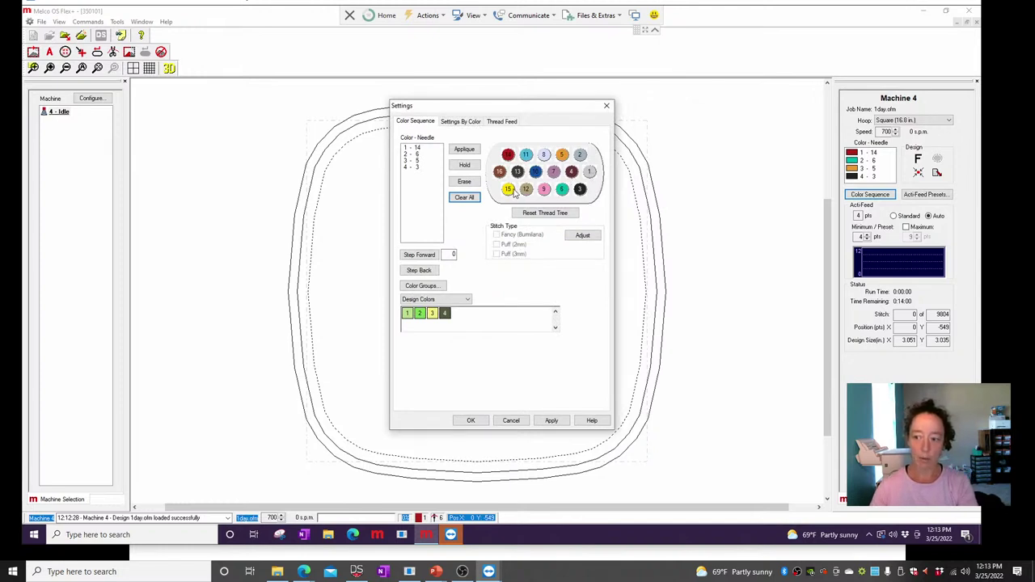
# Set the thread color of needle 1 to 1728 Bark from the Madeira Poly Neon chart
pyautogui.doubleClick(591, 172)
pyautogui.click(605, 262)
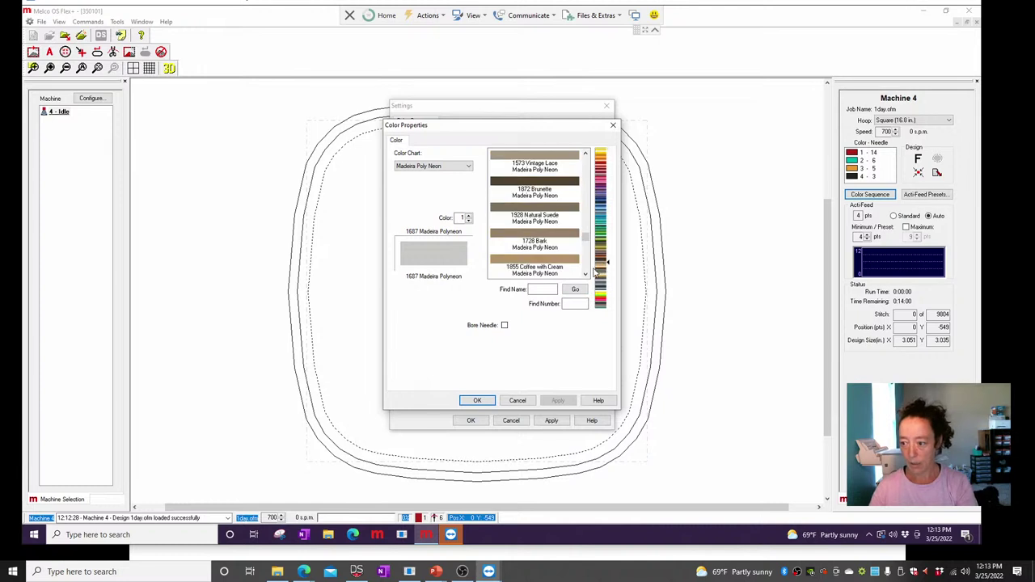
pyautogui.click(556, 249)
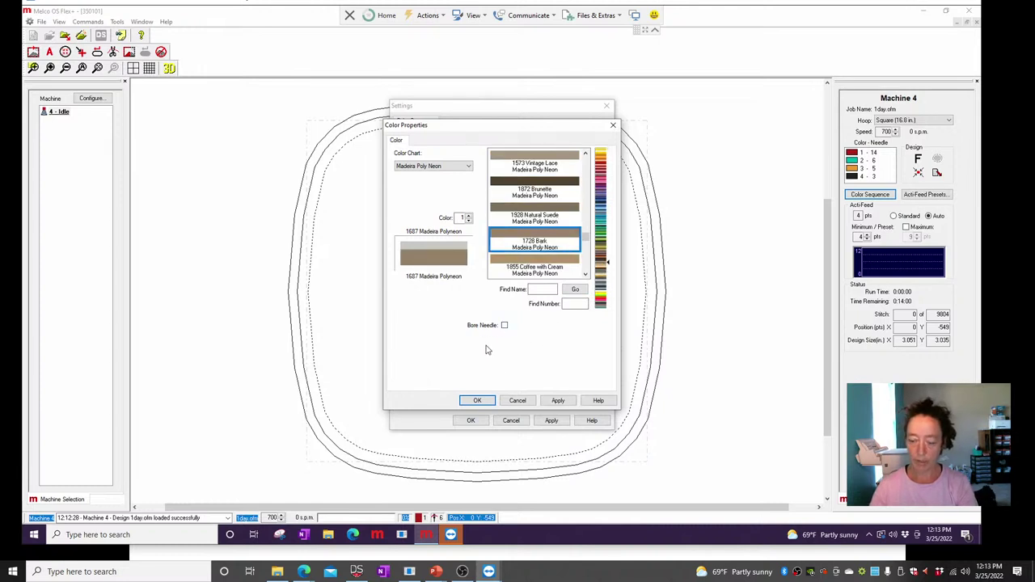
pyautogui.click(483, 403)
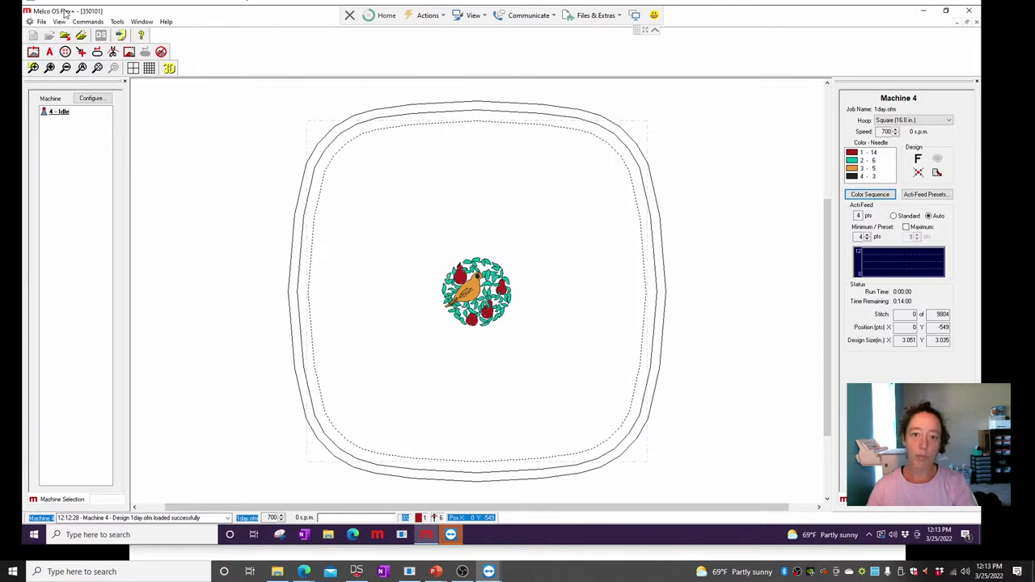
# Enable Use Colors From Design in the machine settings and apply the change
pyautogui.click(117, 22)
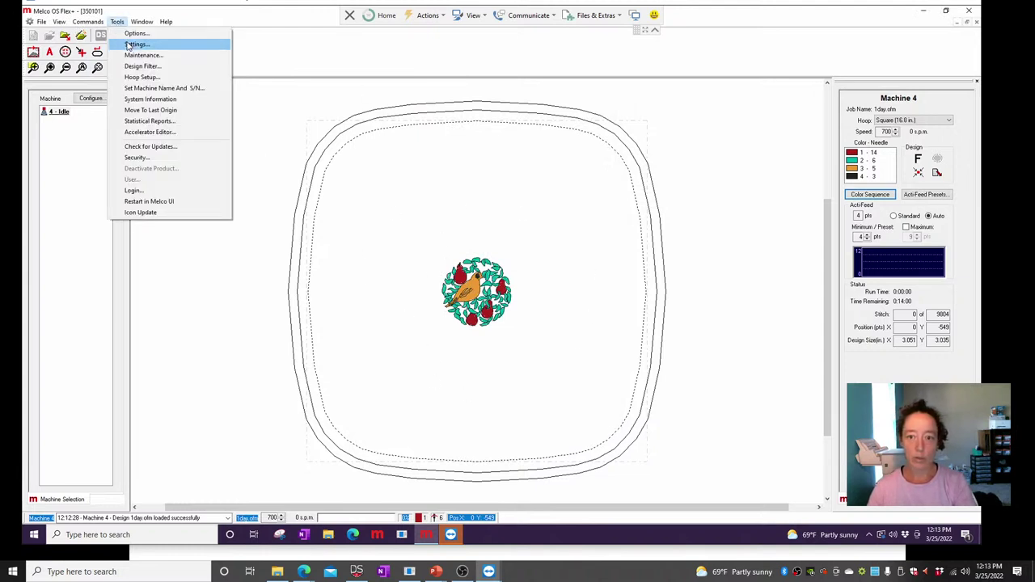
pyautogui.click(128, 45)
pyautogui.click(470, 126)
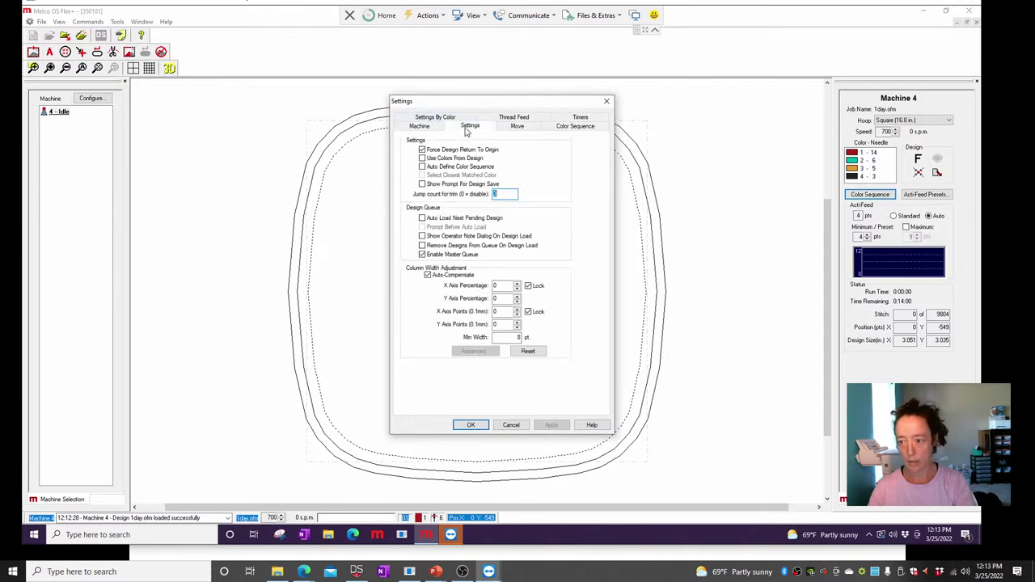
pyautogui.click(421, 159)
pyautogui.click(421, 158)
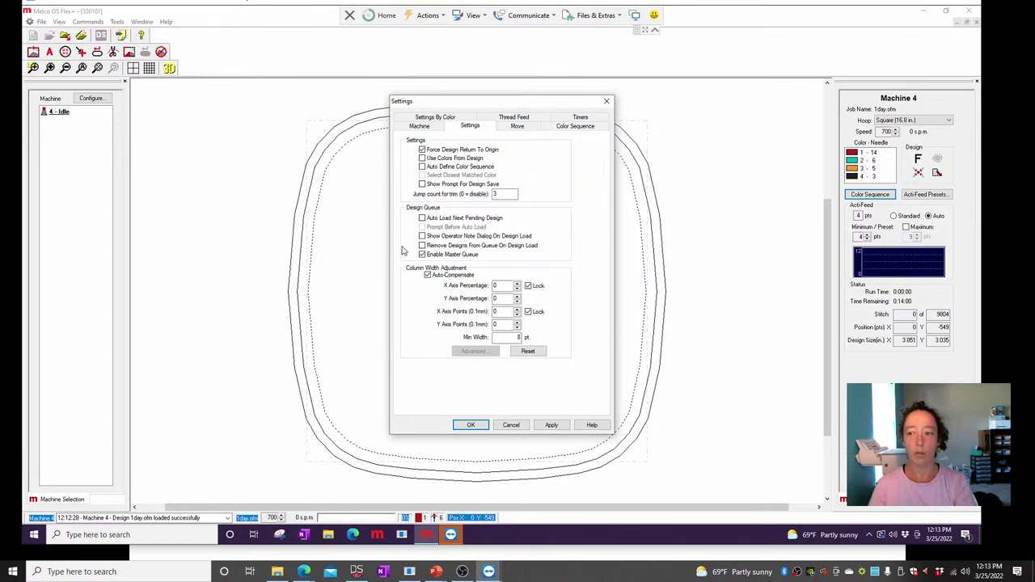
pyautogui.click(434, 159)
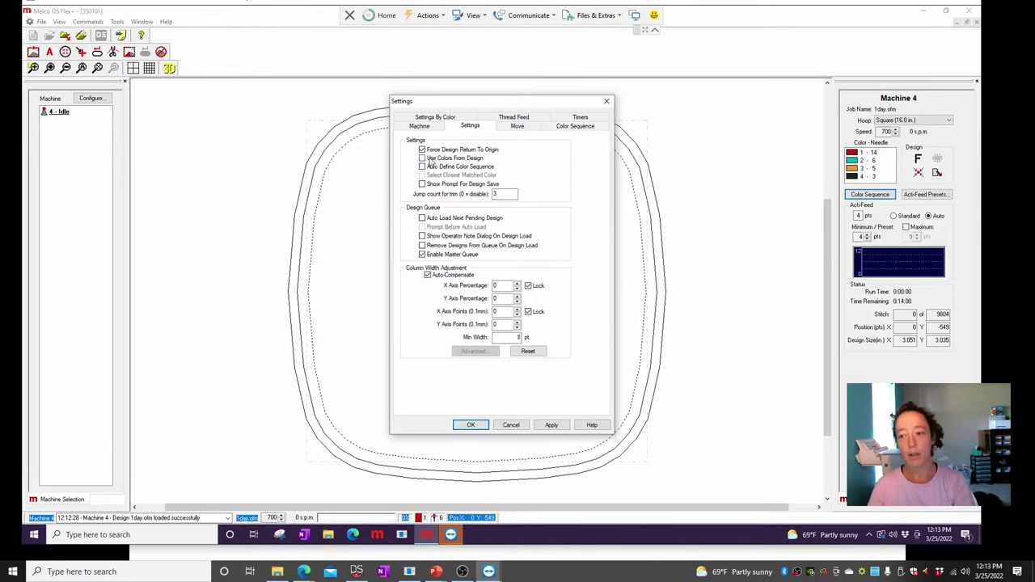
pyautogui.click(550, 425)
pyautogui.click(471, 426)
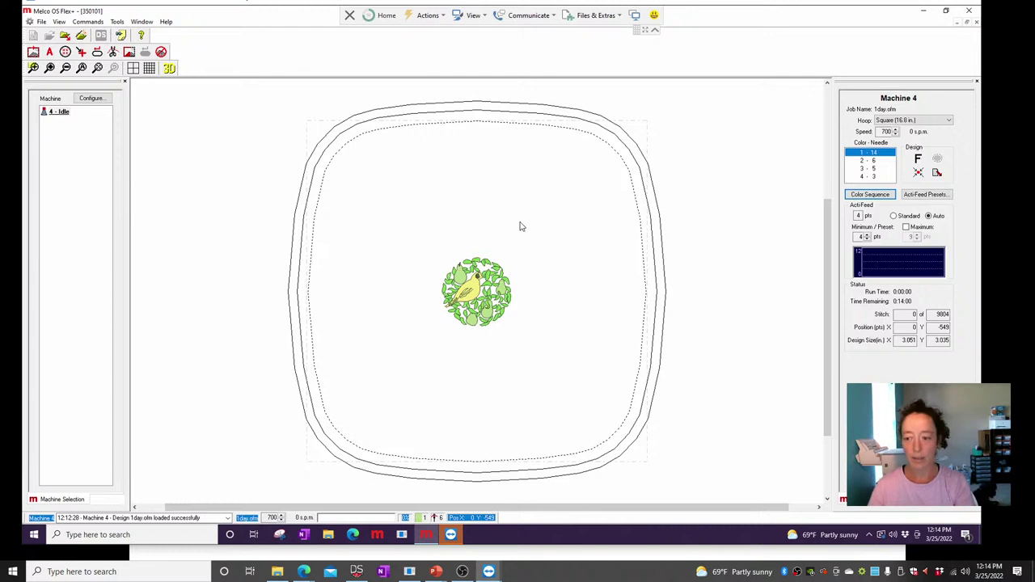
# Compare the design colors with the needle thread colors in the color sequence settings without changing anything
pyautogui.click(867, 195)
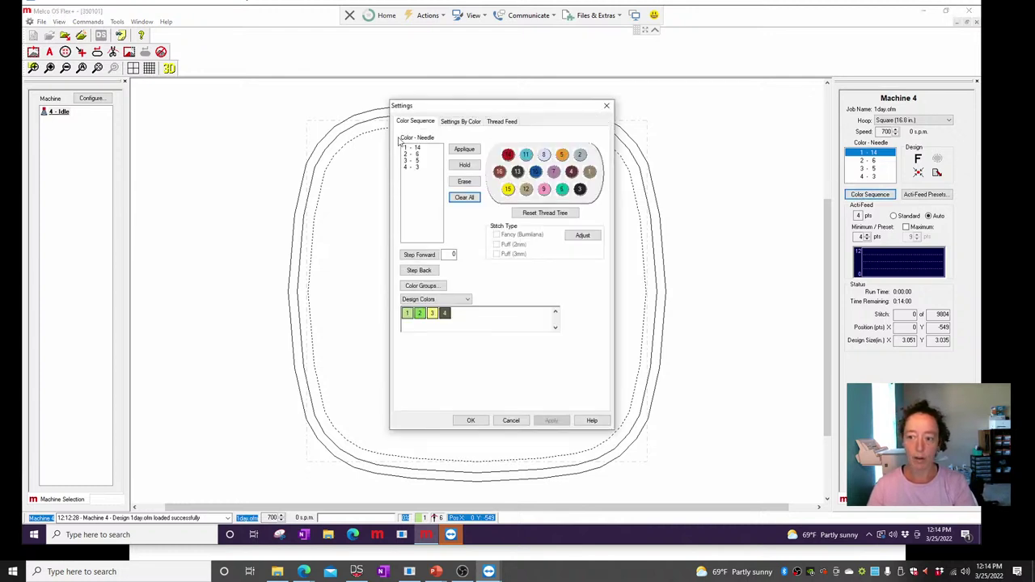
pyautogui.click(516, 420)
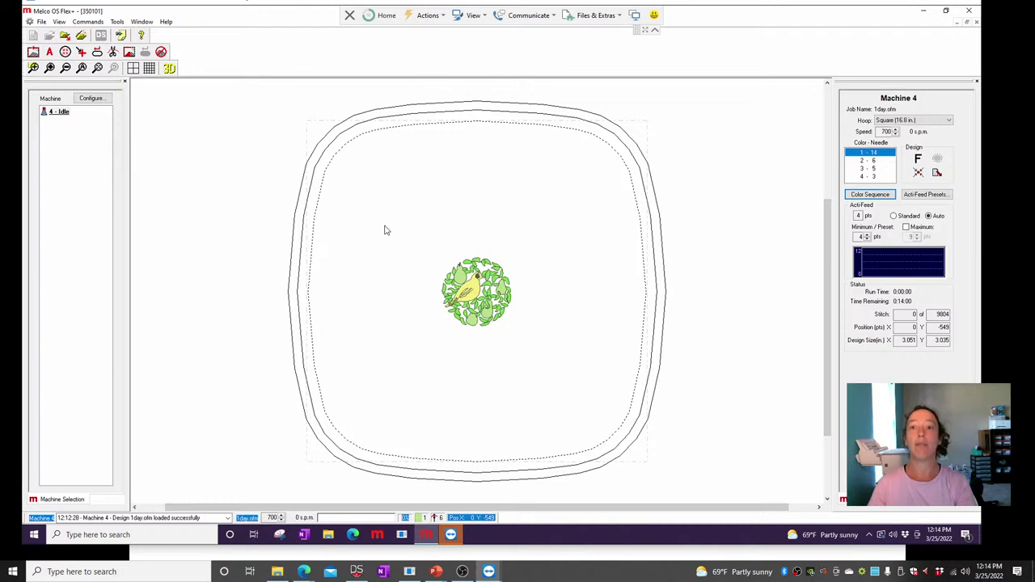
pyautogui.click(864, 195)
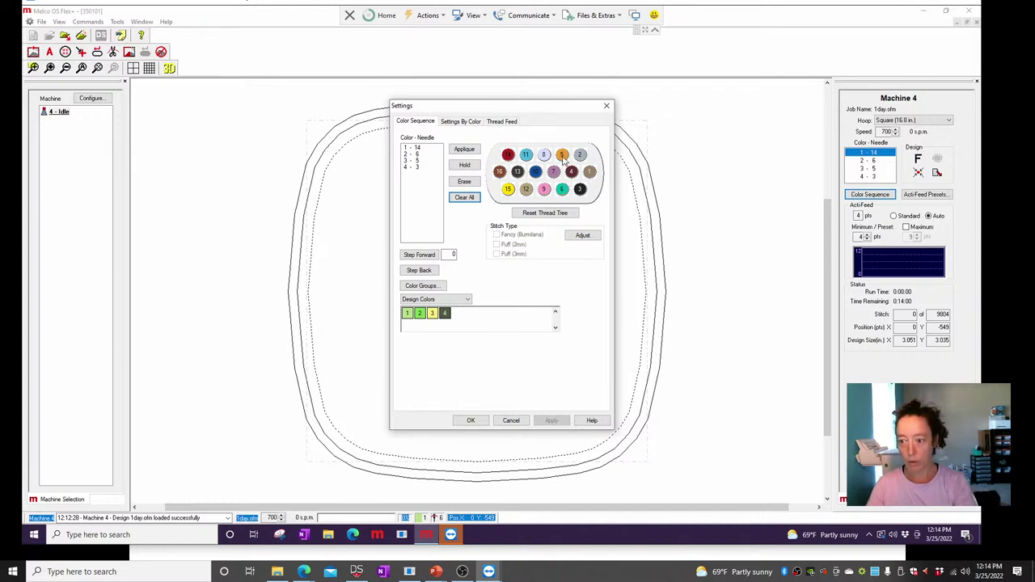
pyautogui.click(606, 107)
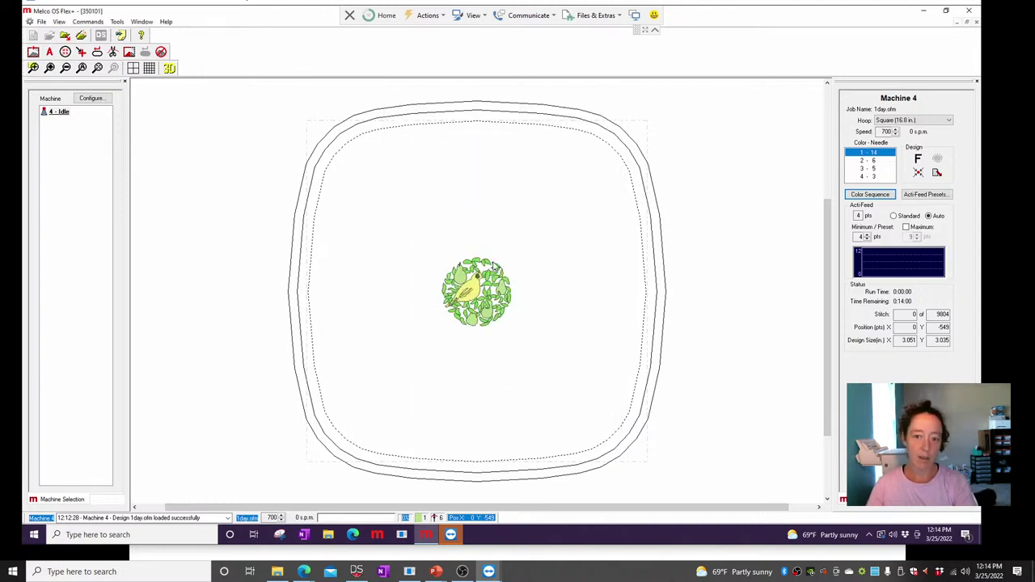
# Turn off Use Colors From Design in the machine settings so the design shows the needle thread colors
pyautogui.click(117, 21)
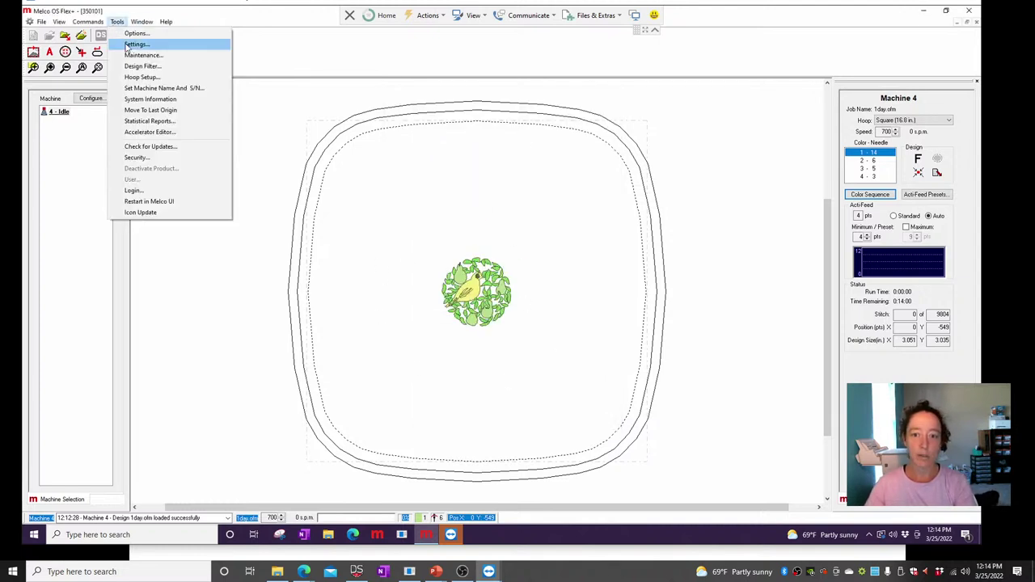
pyautogui.click(129, 41)
pyautogui.click(458, 127)
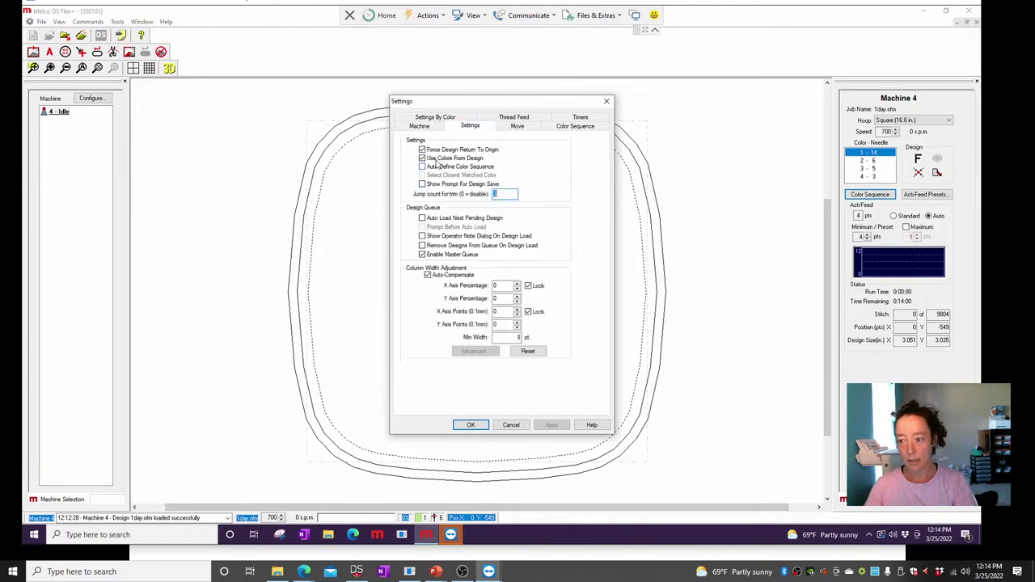
pyautogui.click(482, 426)
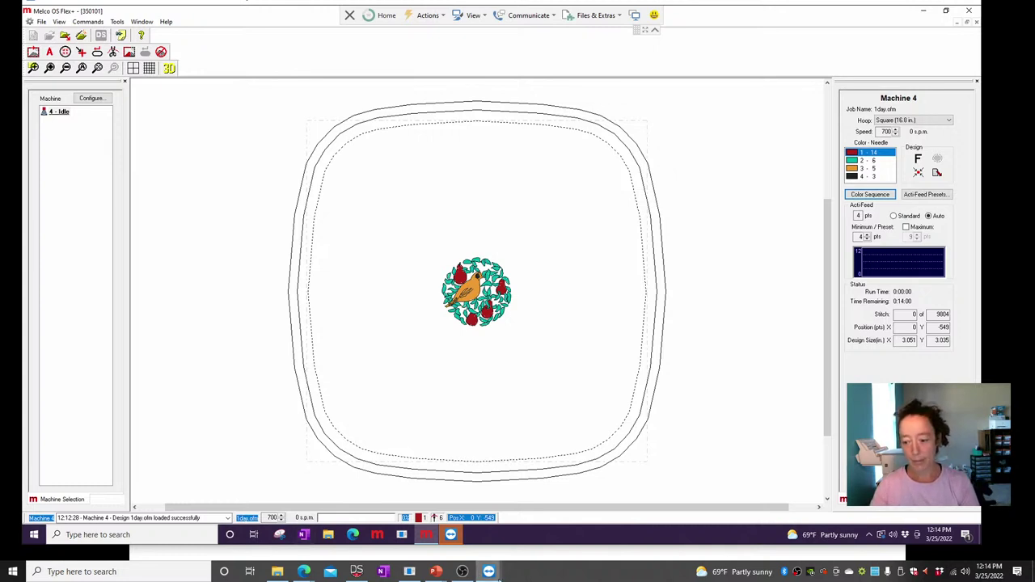
# Switch from the remote session to the Questions slide and on to the File Explorer window of designs
pyautogui.moveTo(437, 572)
pyautogui.click(449, 525)
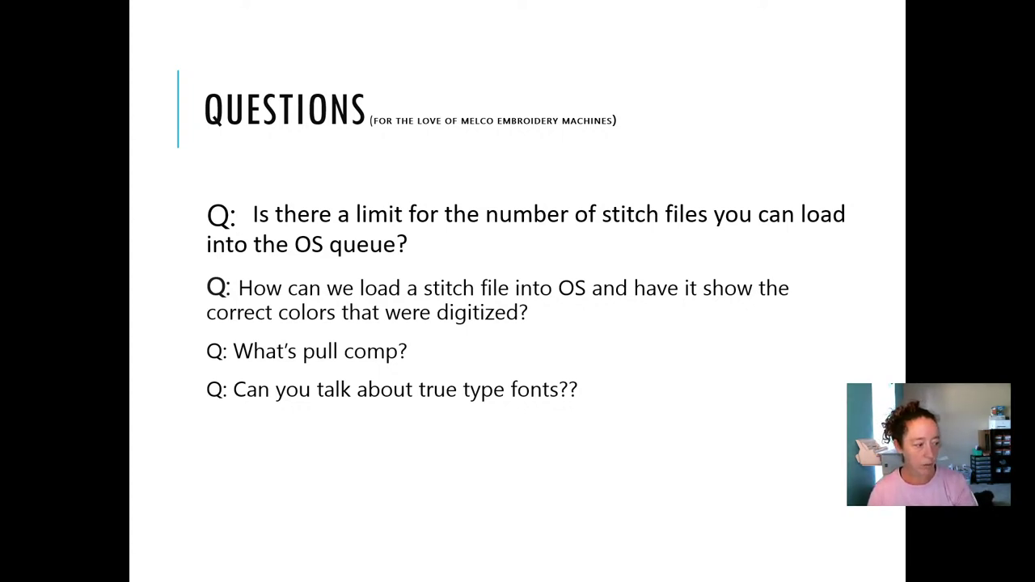
pyautogui.hotkey('alt', 'Tab')
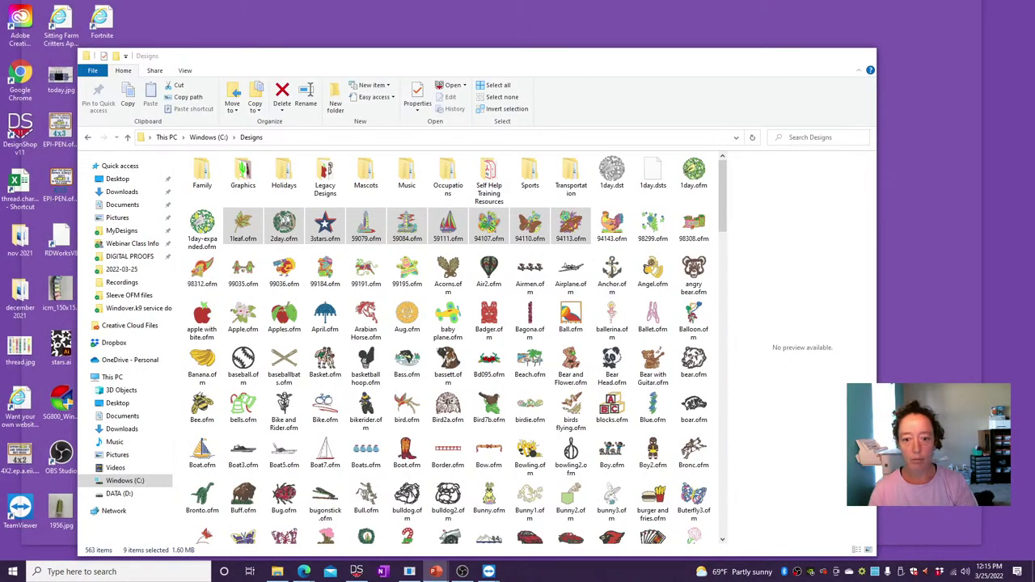
pyautogui.hotkey('alt', 'Tab')
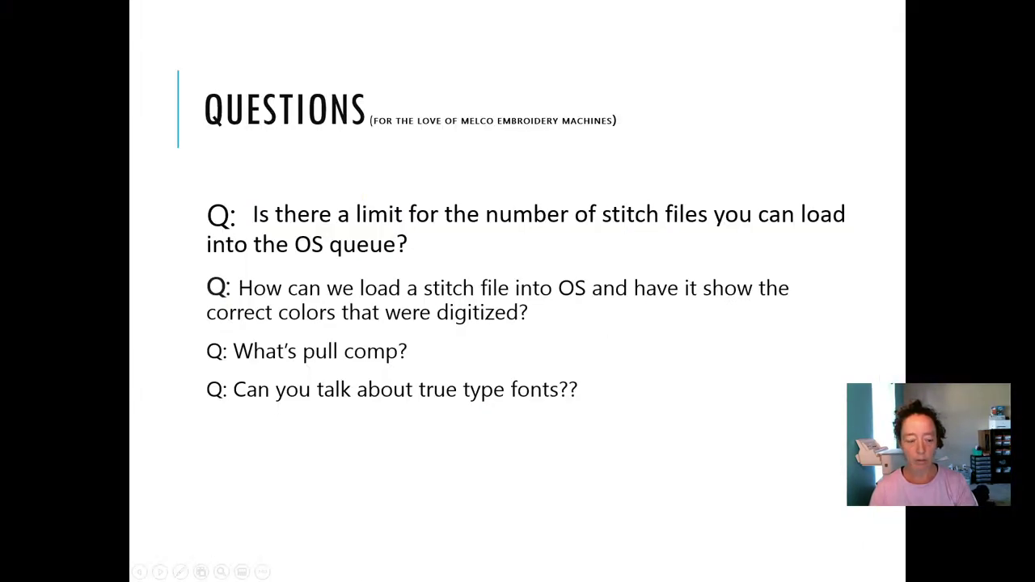
pyautogui.hotkey('alt', 'Tab')
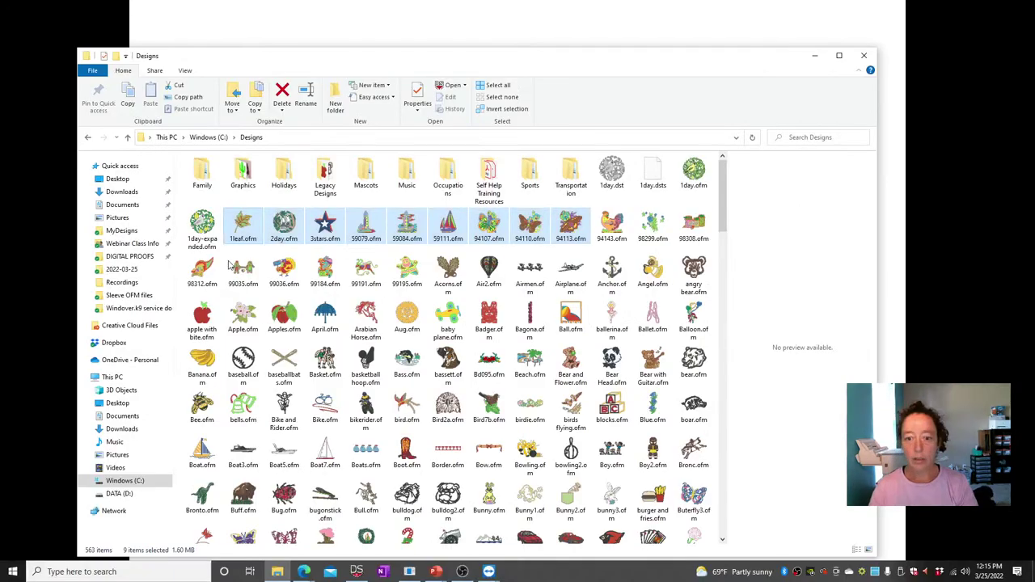
# Open the 00.office.computer folder inside Thing Ive Bought under MyDesigns and search it for honey
pyautogui.click(122, 230)
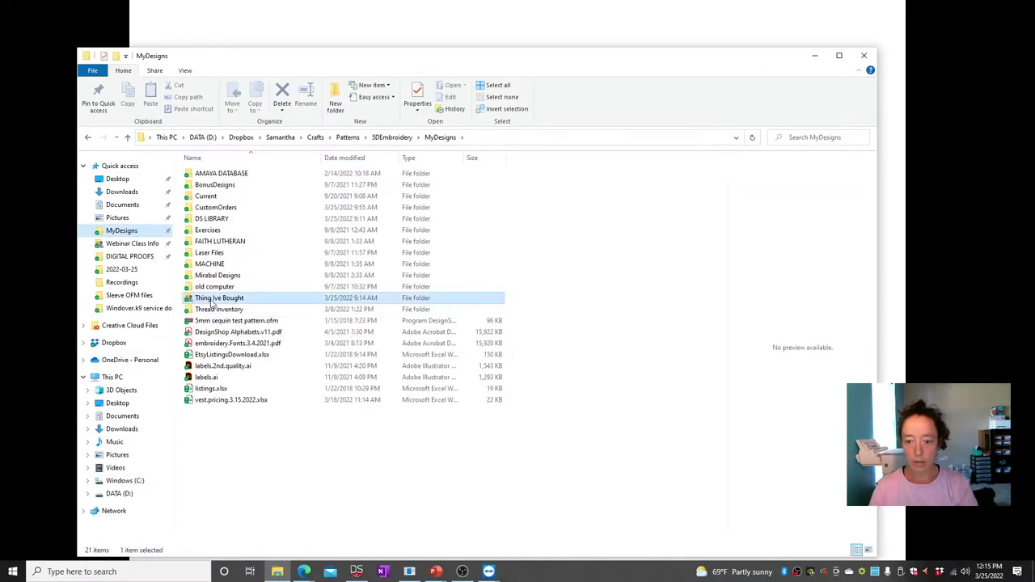
pyautogui.doubleClick(218, 297)
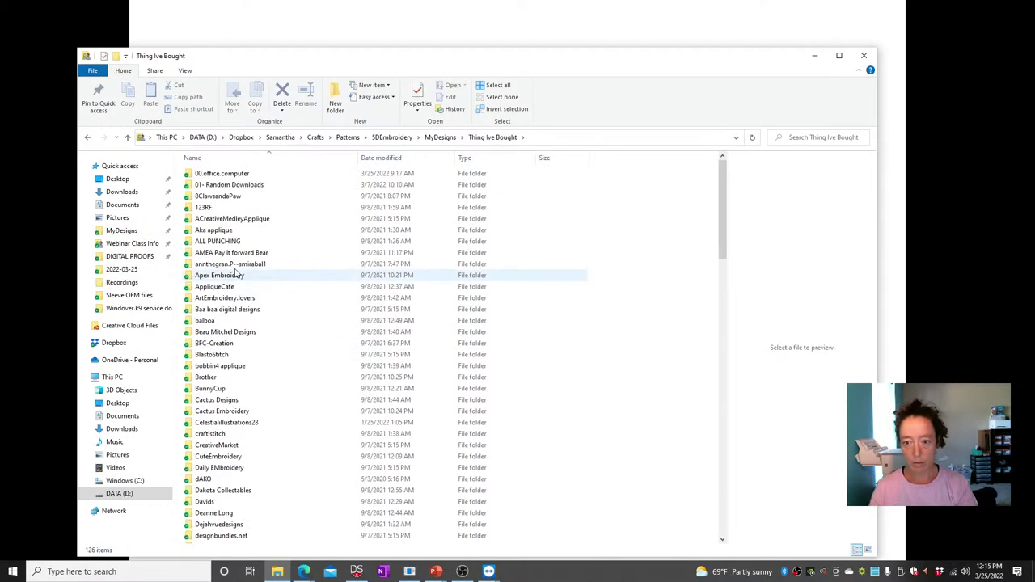
pyautogui.doubleClick(243, 173)
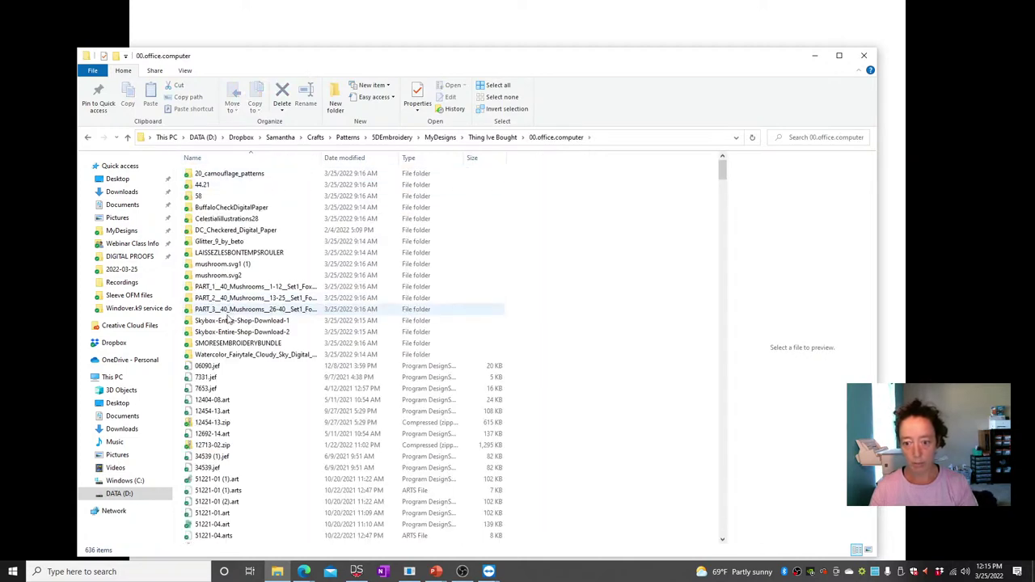
pyautogui.scroll(-10, 228, 335)
pyautogui.scroll(9, 231, 323)
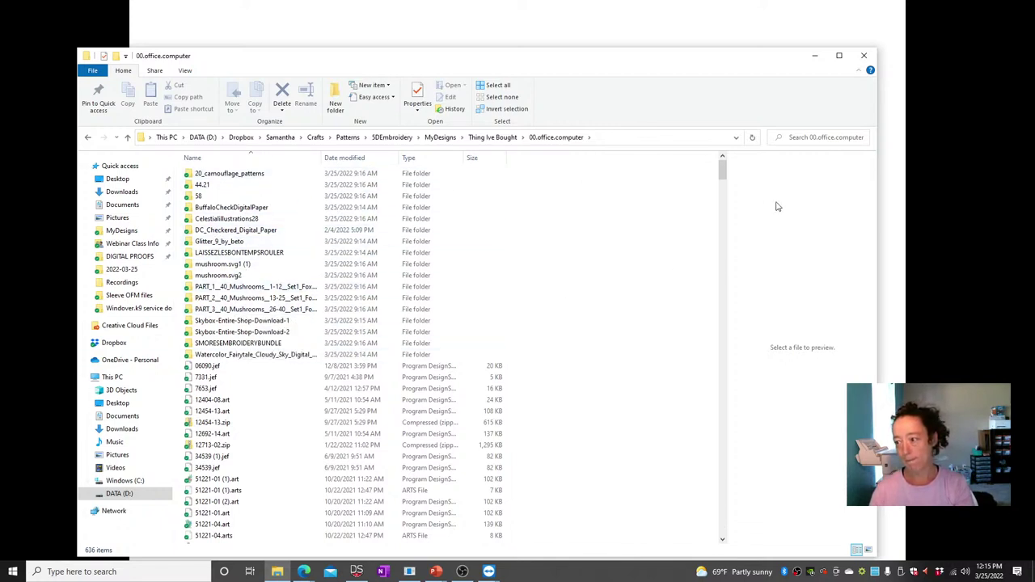
pyautogui.click(821, 139)
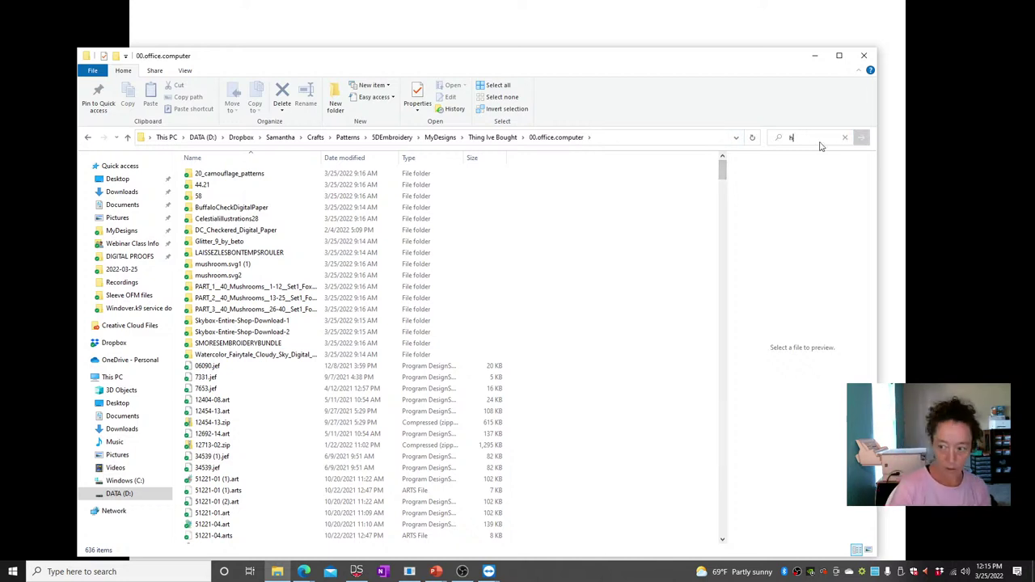
pyautogui.write('honey')
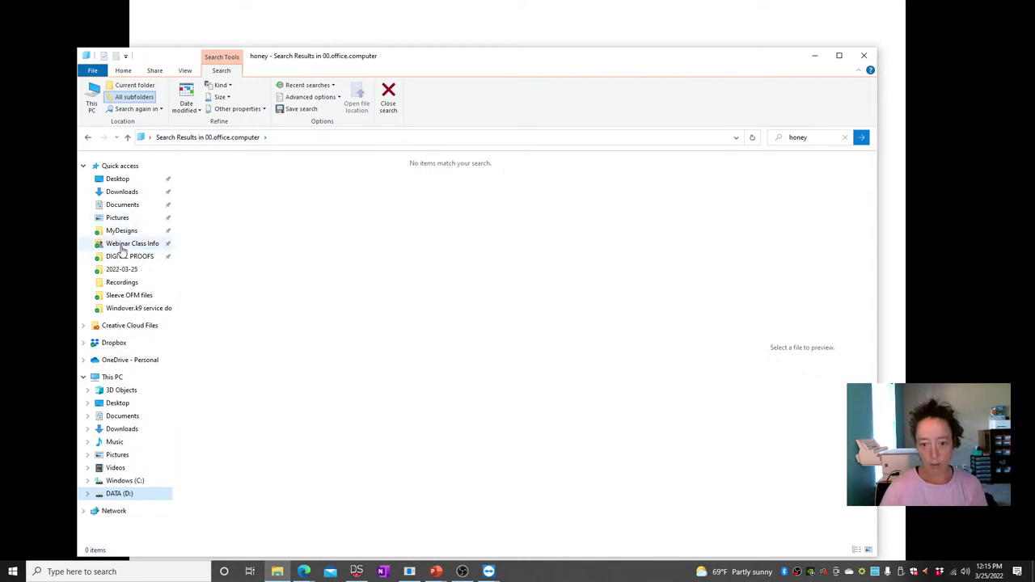
# Search the folder for otf and preview the AmericanHorrorStory OpenType font file
pyautogui.click(797, 138)
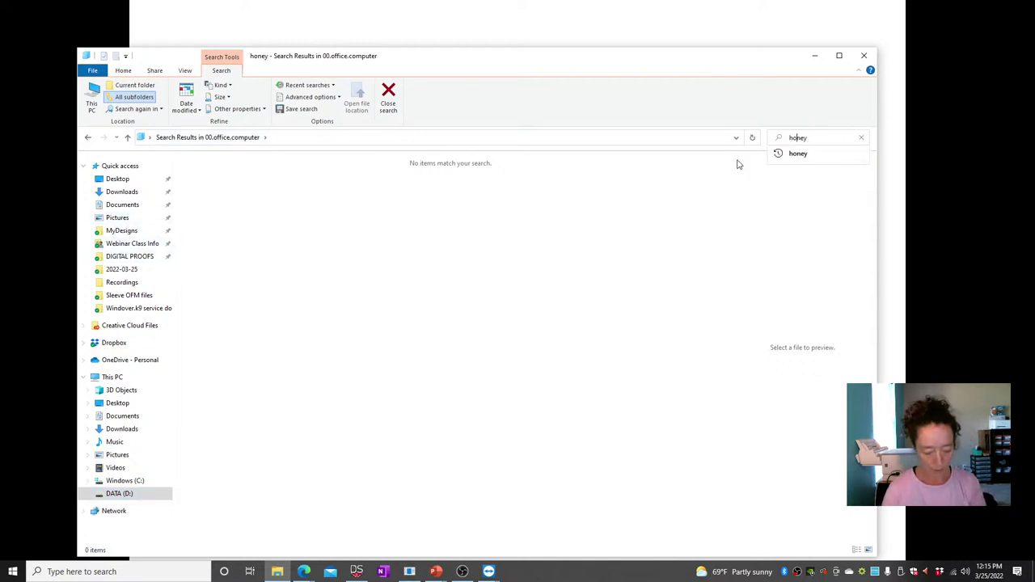
pyautogui.write('otf')
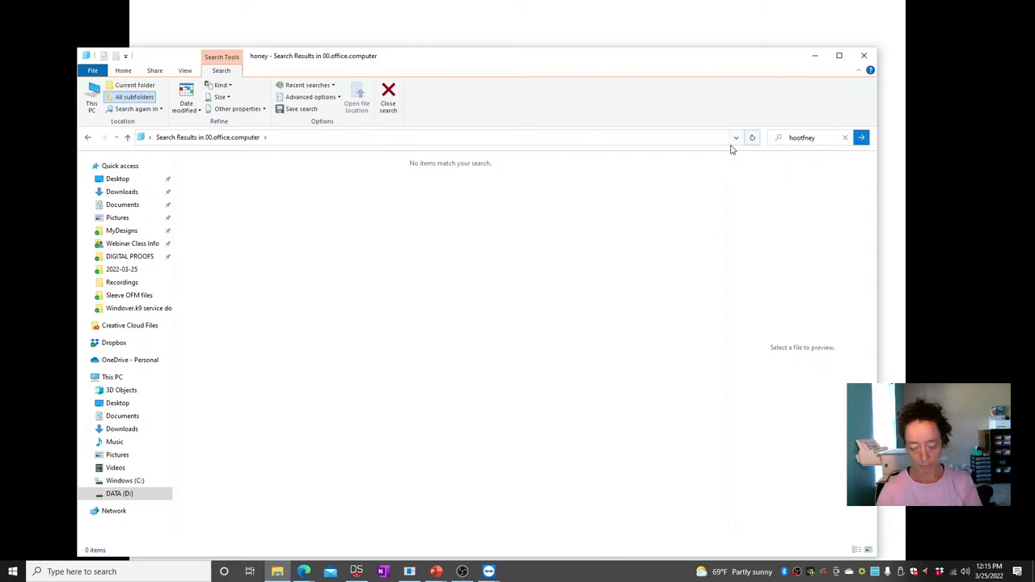
pyautogui.click(788, 137)
pyautogui.write('o')
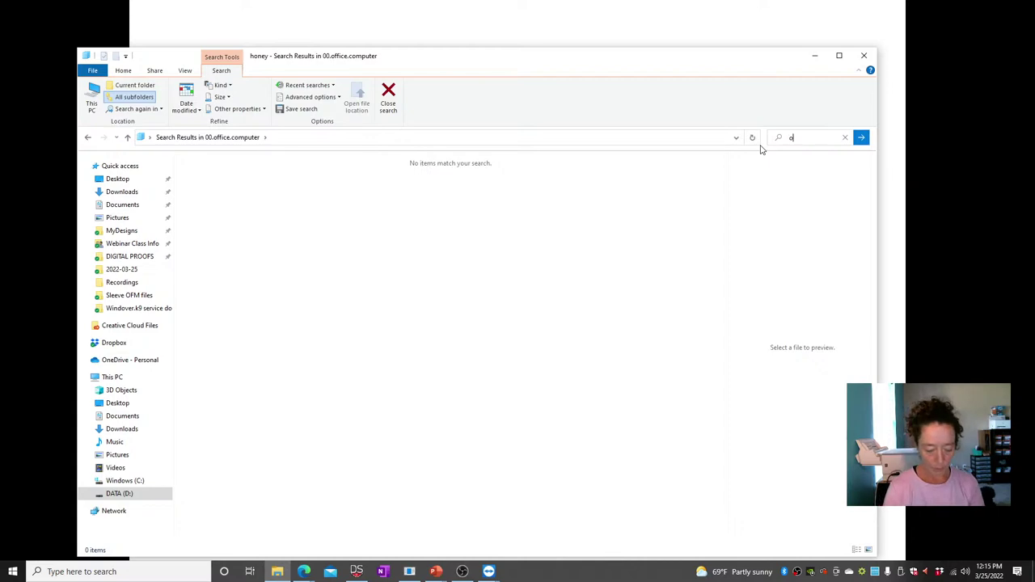
pyautogui.write('tf')
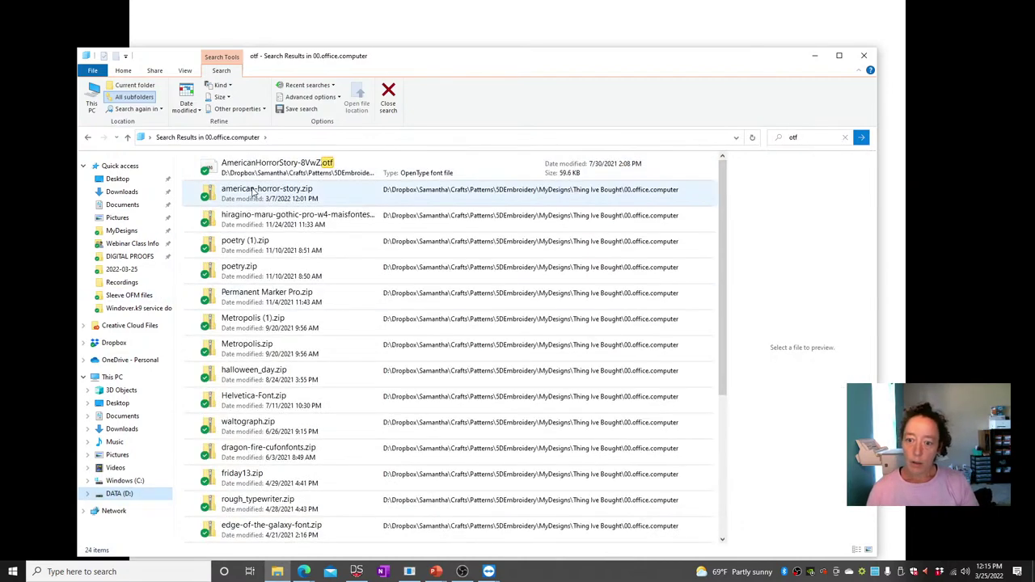
pyautogui.doubleClick(261, 169)
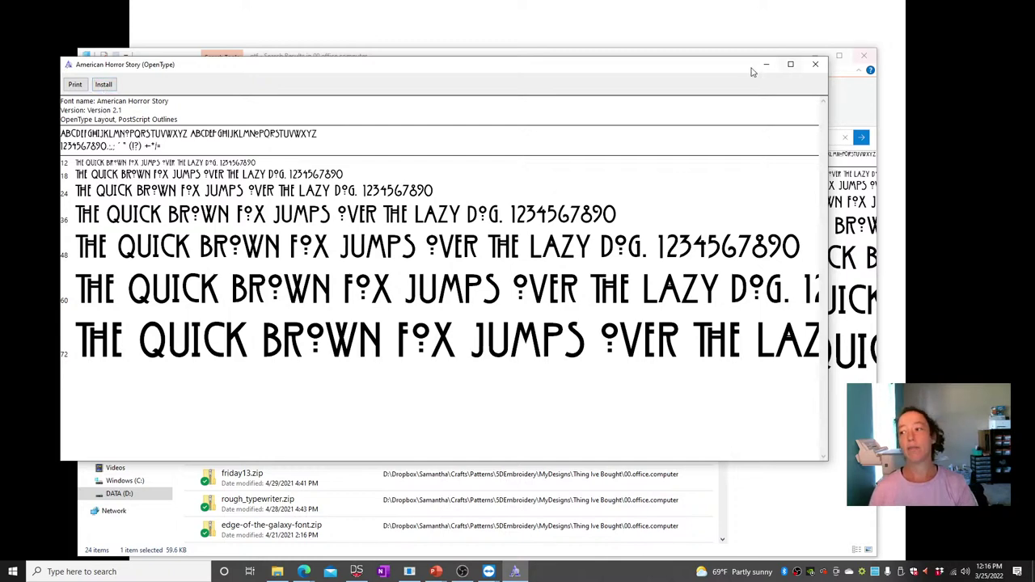
pyautogui.click(815, 64)
# Switch to DesignShop and start new lettering with the American Horror Story TrueType alphabet
pyautogui.click(503, 572)
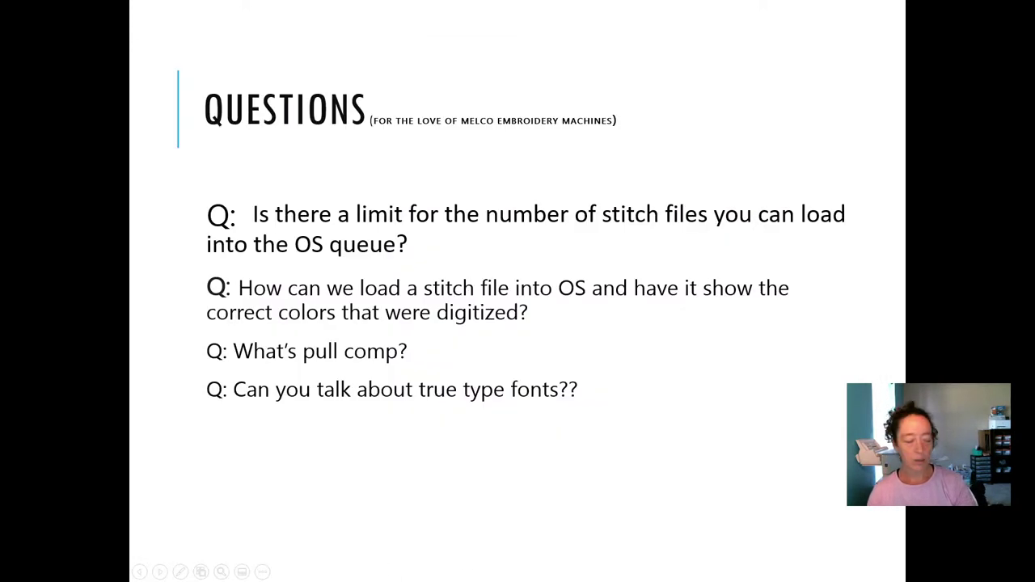
pyautogui.hotkey('alt', 'Tab')
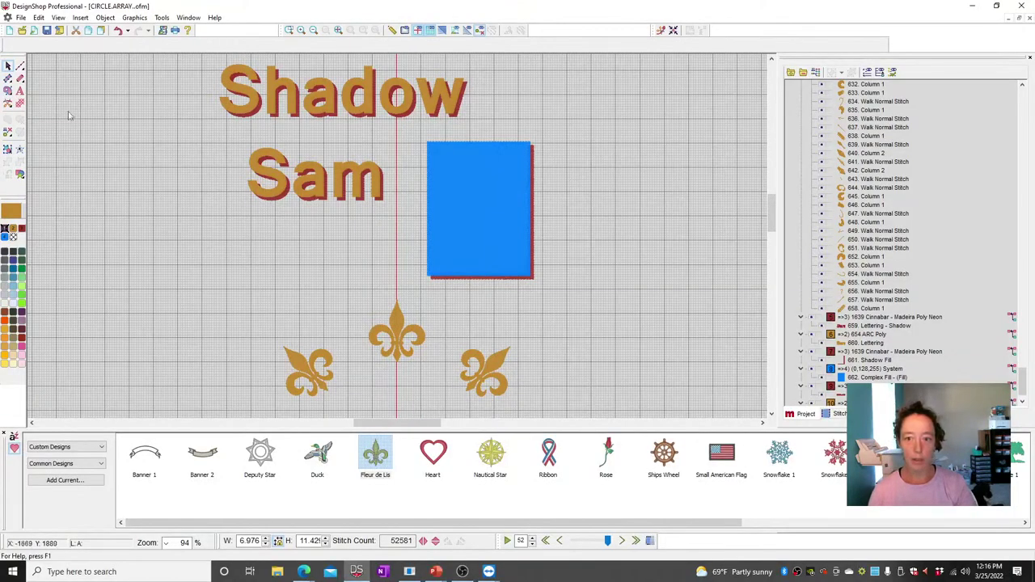
pyautogui.scroll(5, 69, 133)
pyautogui.click(20, 91)
pyautogui.click(207, 45)
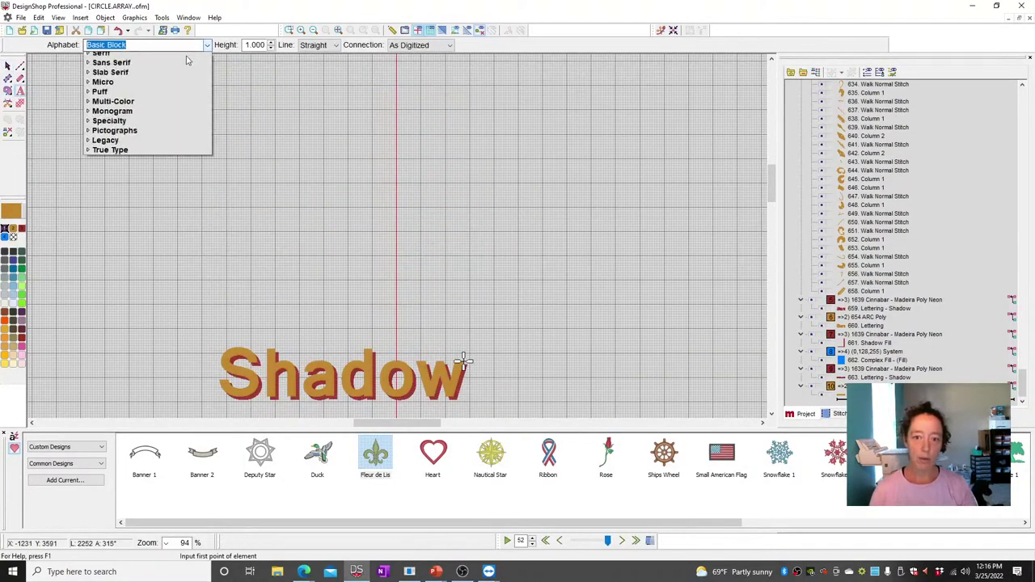
pyautogui.write('am')
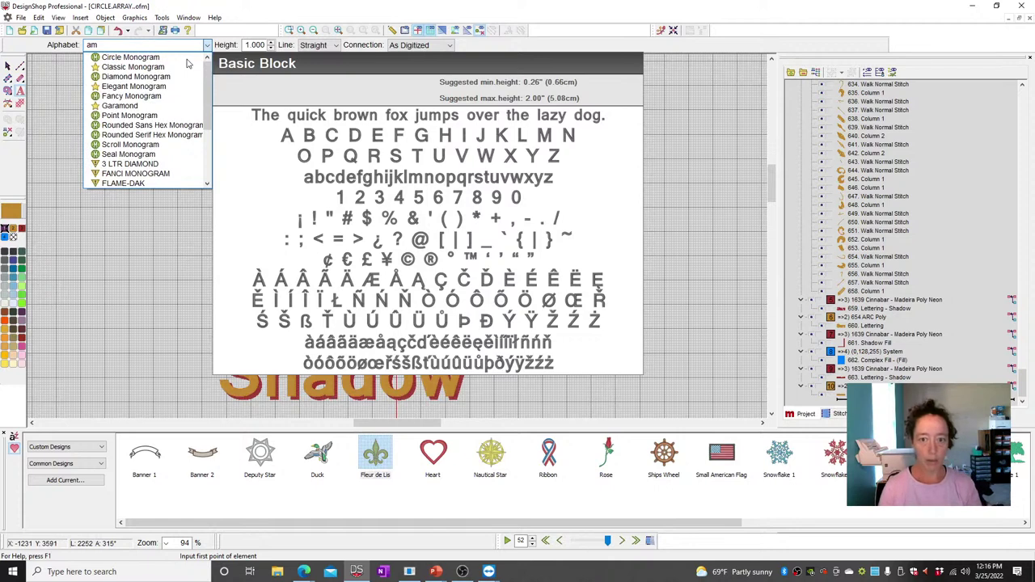
pyautogui.write('er')
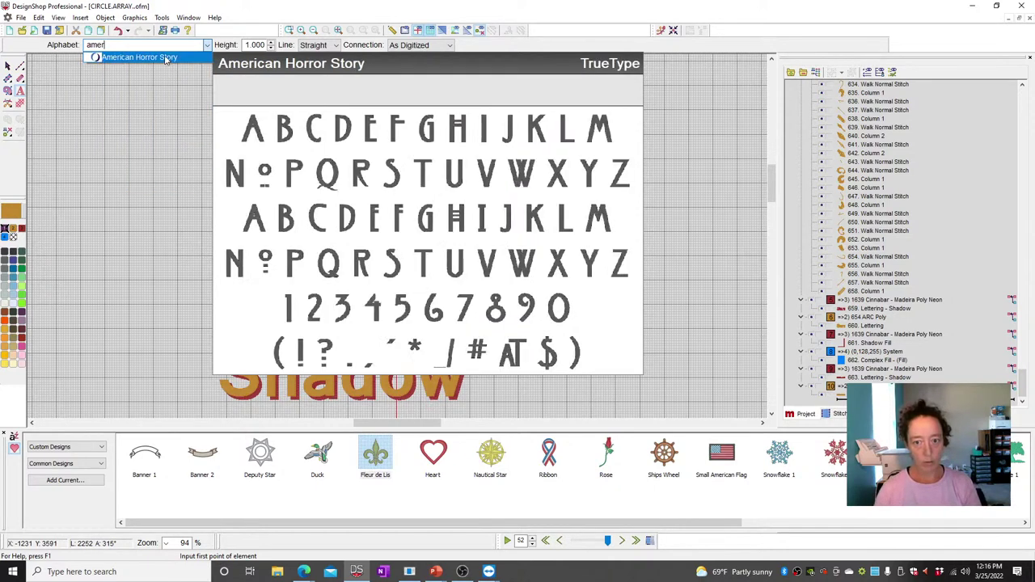
pyautogui.click(170, 58)
# Place a short uppercase name as lettering in the empty area above the Shadow lettering and display the design in 3D
pyautogui.click(216, 188)
pyautogui.write('SAM')
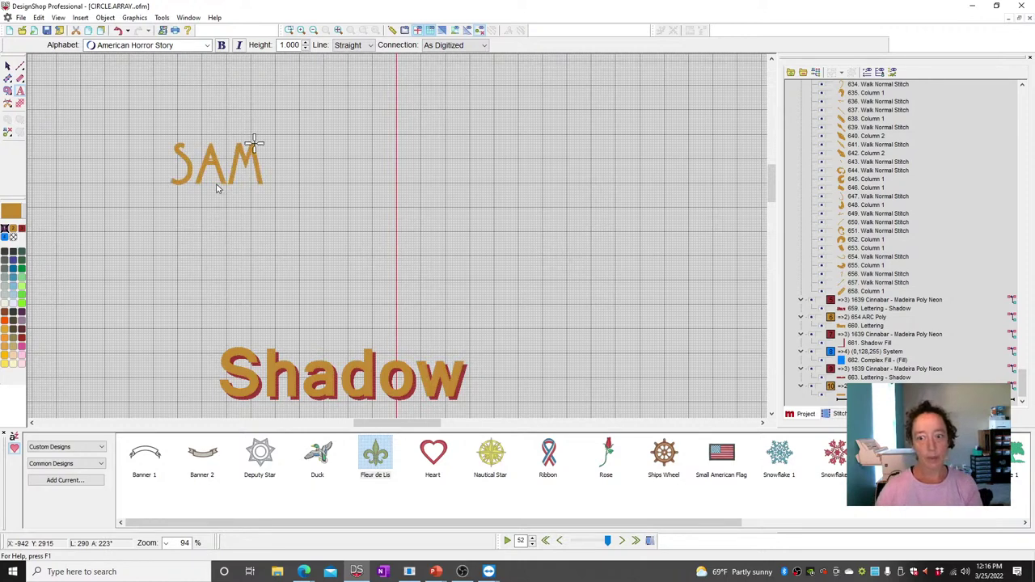
pyautogui.press('Return')
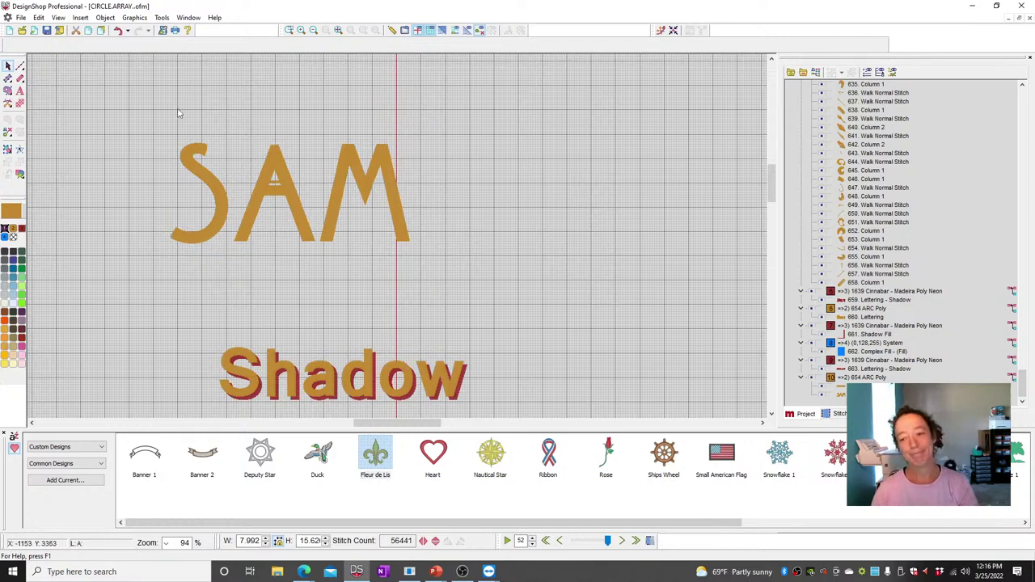
pyautogui.click(442, 30)
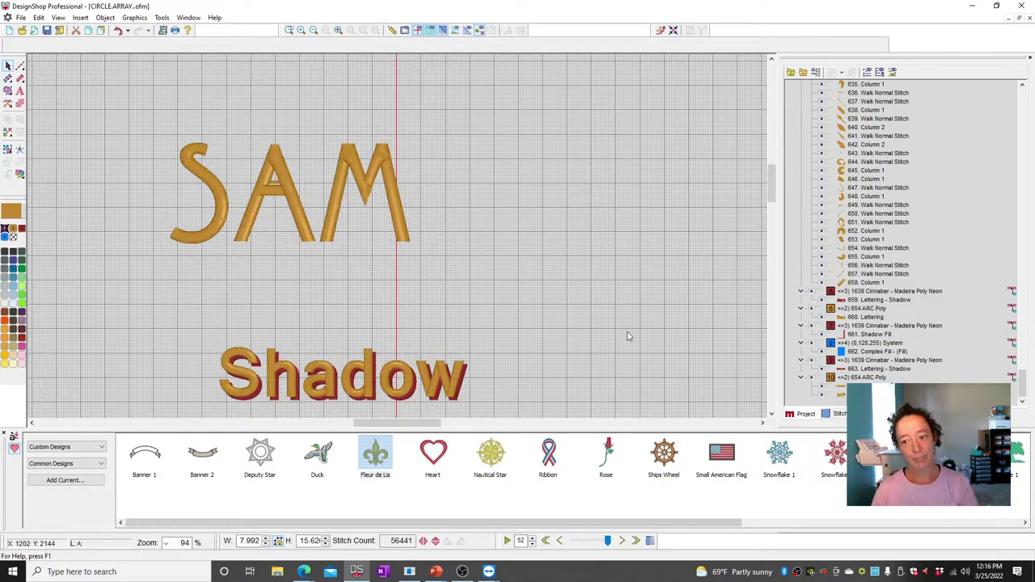
# Scale the American Horror Story lettering down proportionally to about 2.49 in wide and 1.13 in high, and deselect it
pyautogui.click(406, 228)
pyautogui.moveTo(411, 246); pyautogui.dragTo(295, 200)
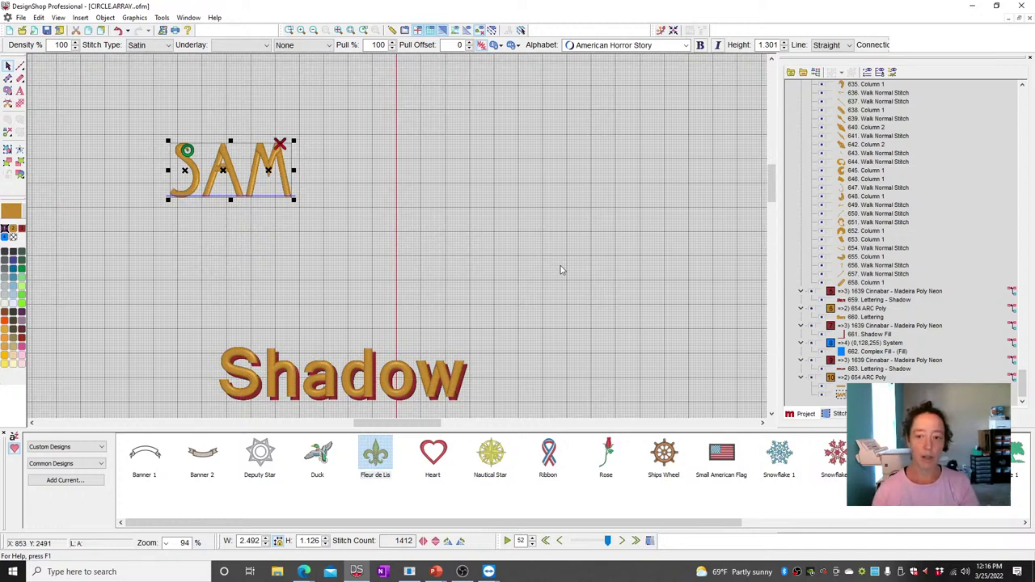
pyautogui.click(536, 216)
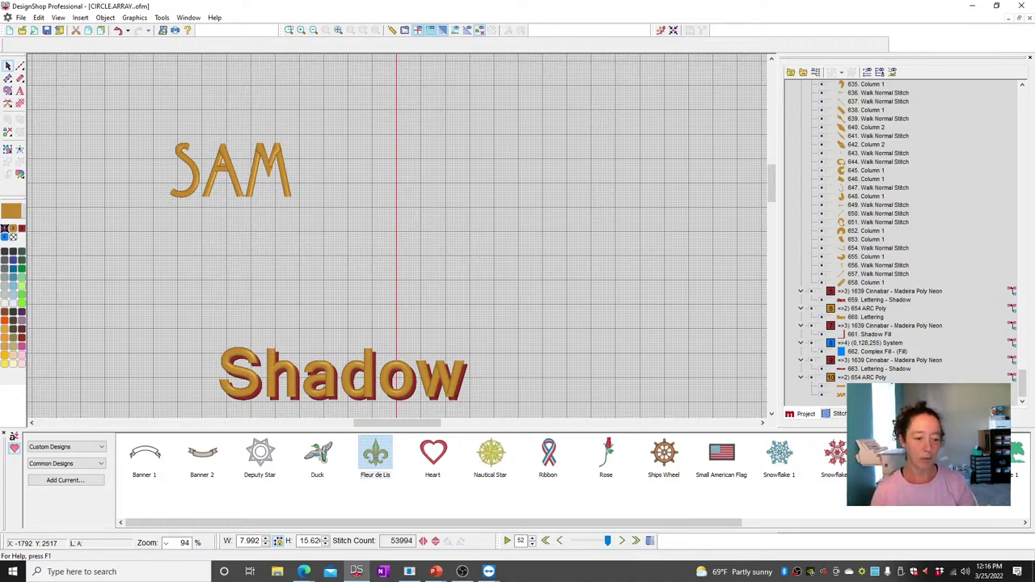
# Switch to the PowerPoint slide show and advance to the question slide about circular arrays and scallop-edged handkerchiefs
pyautogui.hotkey('alt', 'Tab')
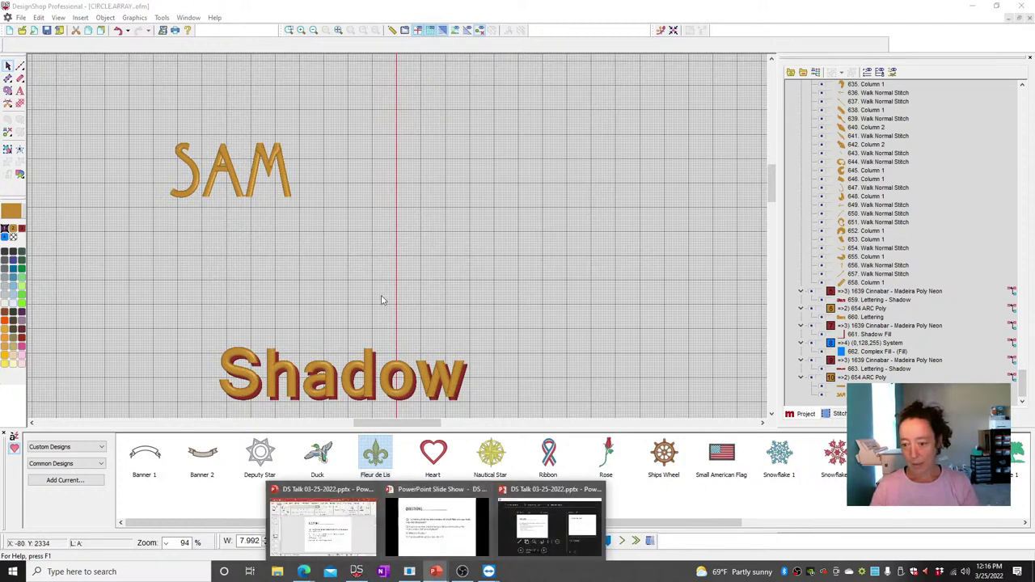
pyautogui.click(437, 524)
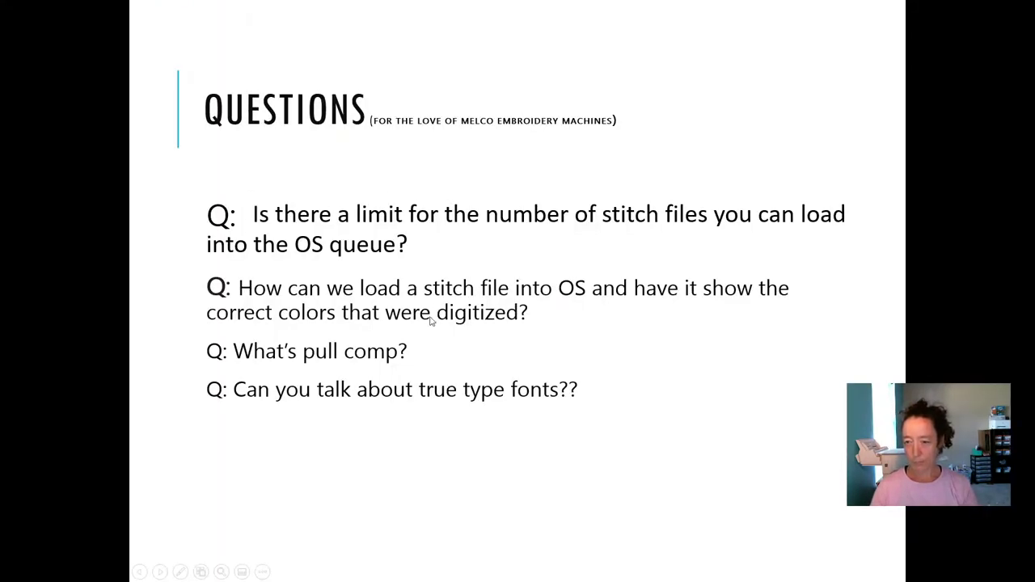
pyautogui.press('Right')
pyautogui.press('Right')
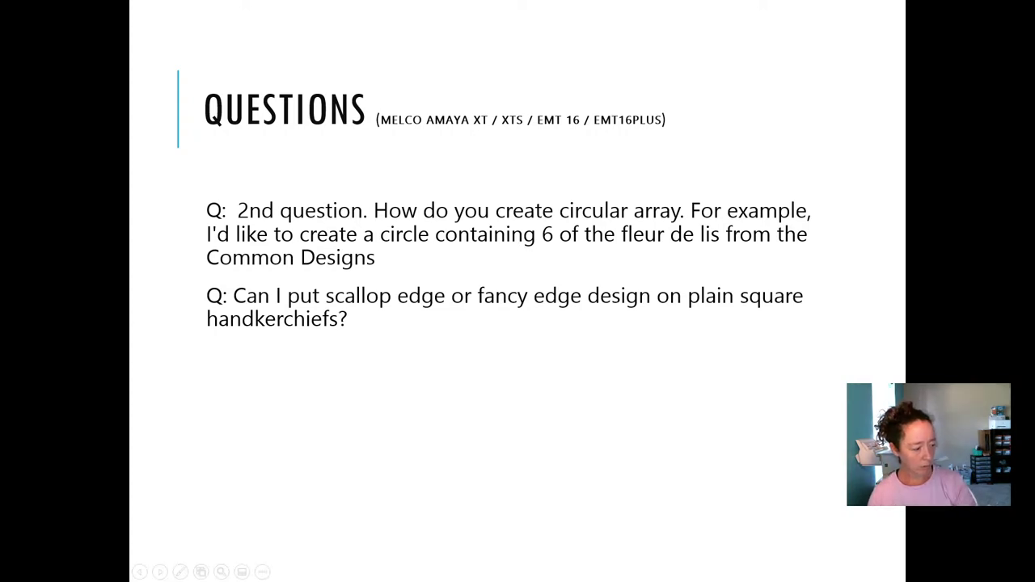
# Switch back to DesignShop and review the grid spacing and subdivision settings, closing them without changes
pyautogui.hotkey('alt', 'Tab')
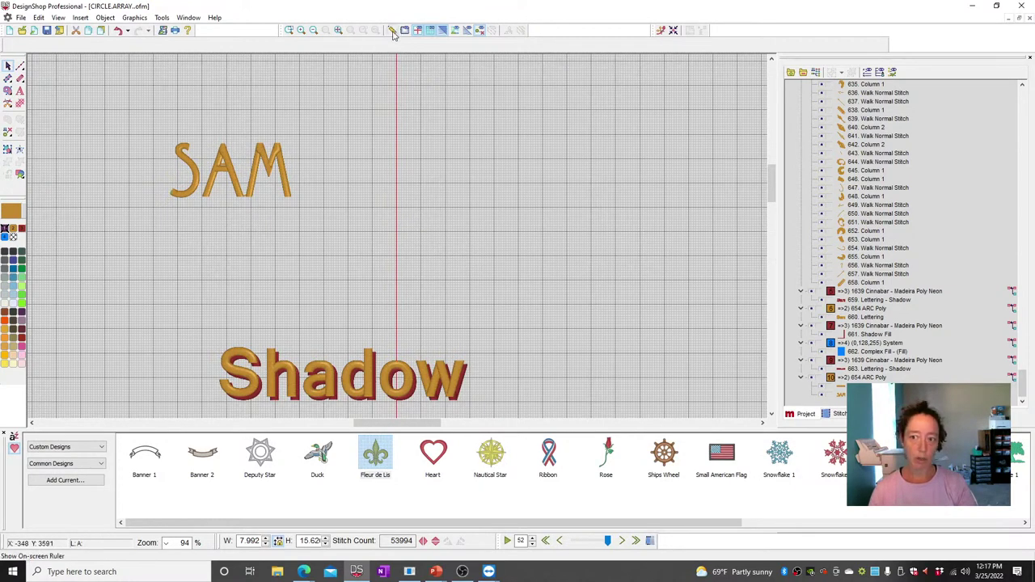
pyautogui.click(432, 31)
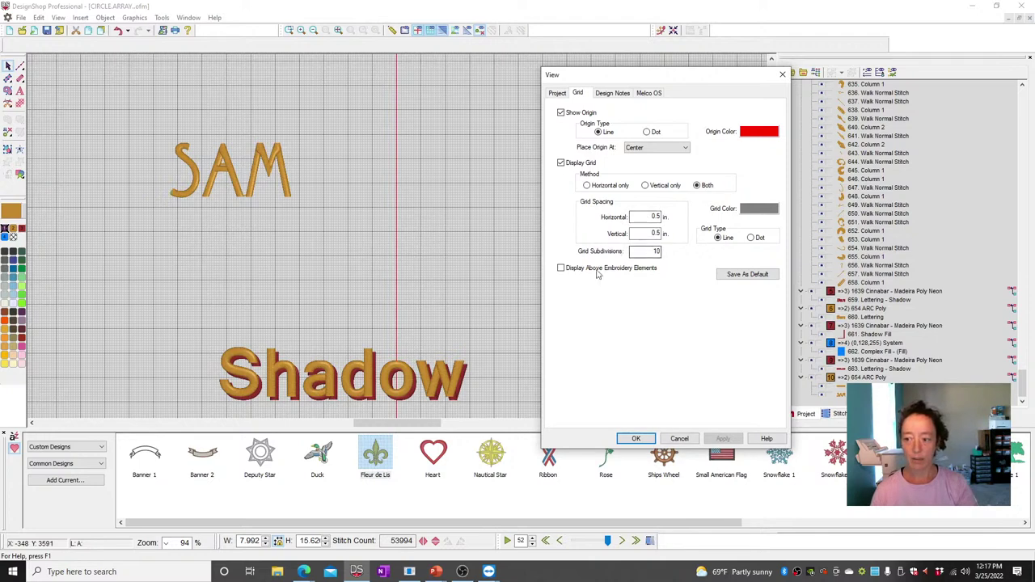
pyautogui.click(692, 440)
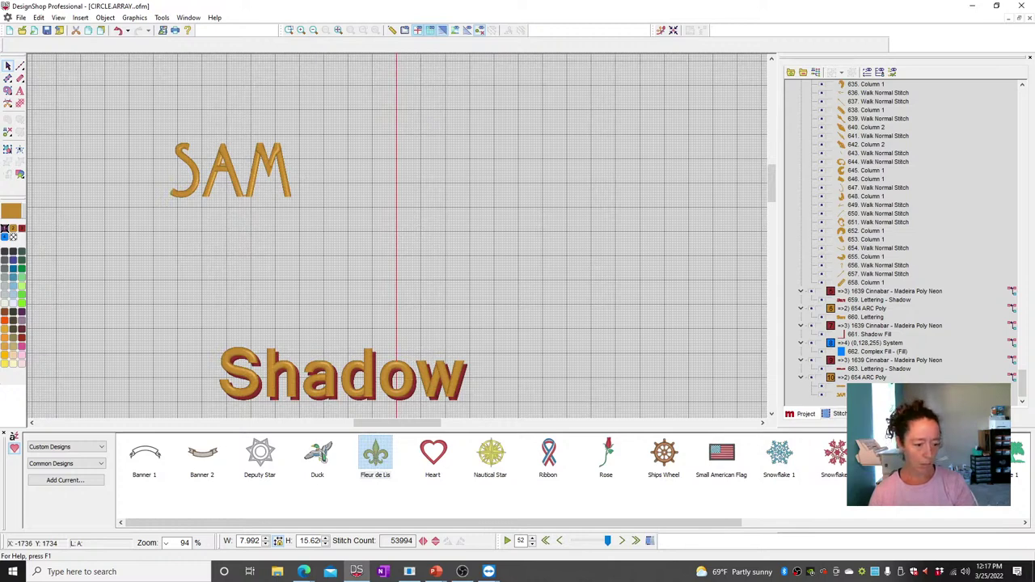
pyautogui.click(303, 572)
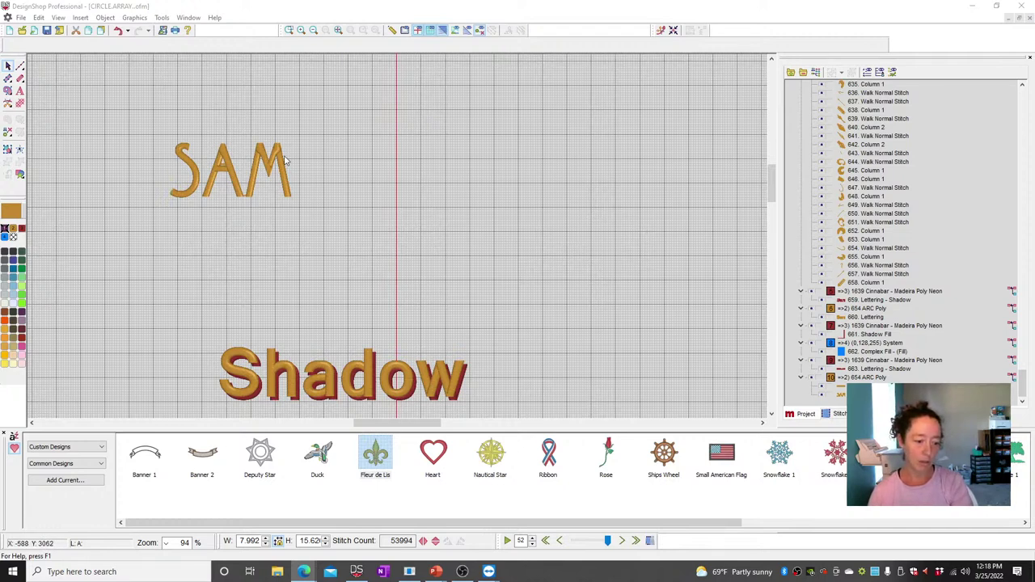
# Measure the width of the American Horror Story lettering and a horizontal distance across the grid with the on-screen ruler
pyautogui.click(394, 31)
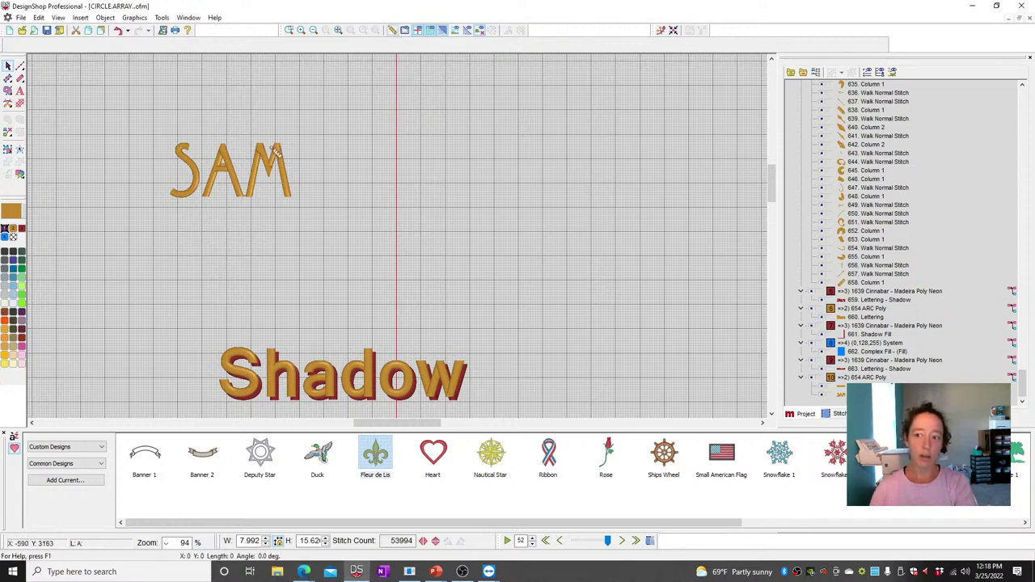
pyautogui.moveTo(171, 174); pyautogui.dragTo(297, 182)
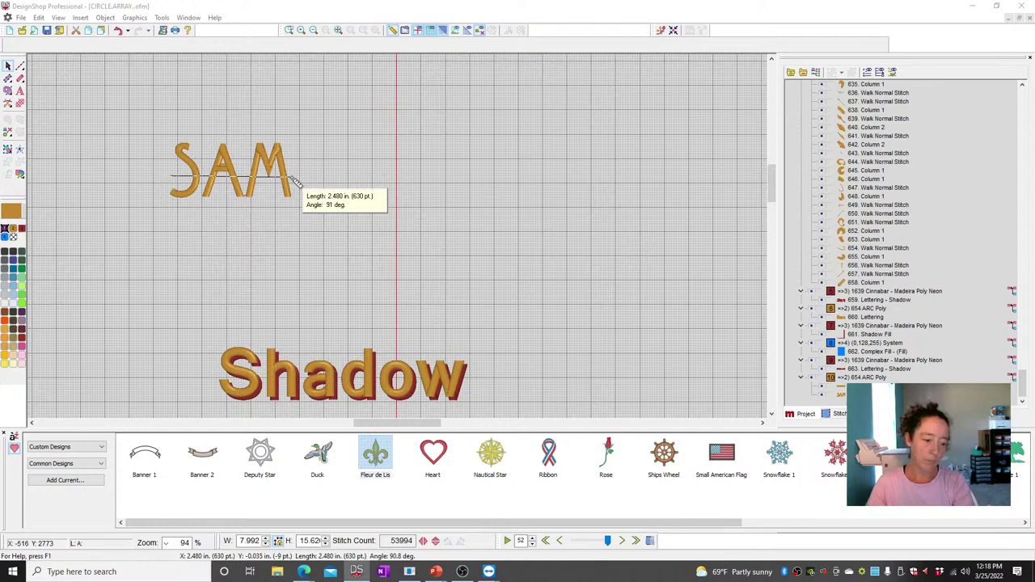
pyautogui.moveTo(296, 182); pyautogui.dragTo(296, 182)
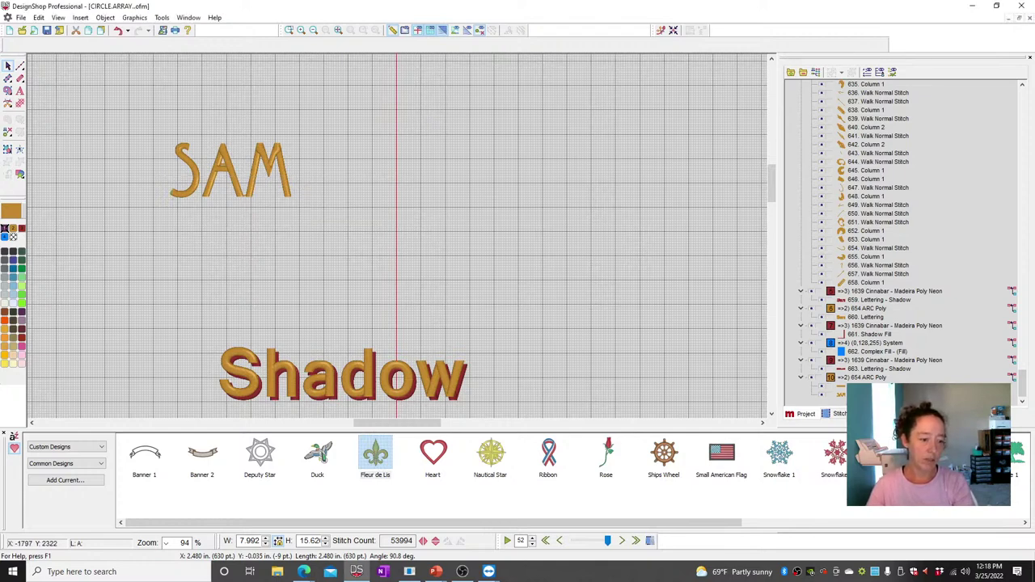
pyautogui.hotkey('alt', 'Tab')
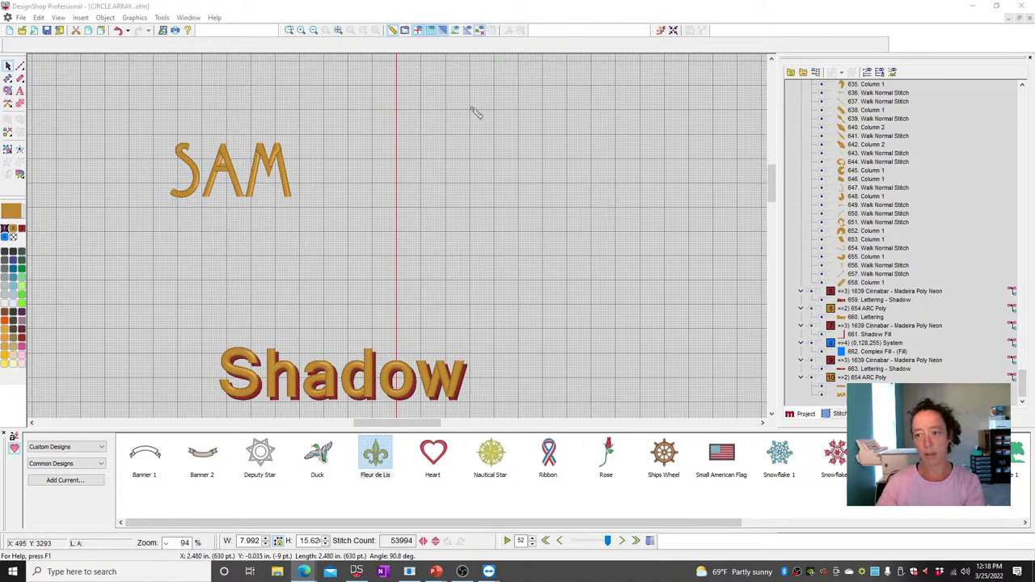
pyautogui.moveTo(402, 64); pyautogui.dragTo(668, 65)
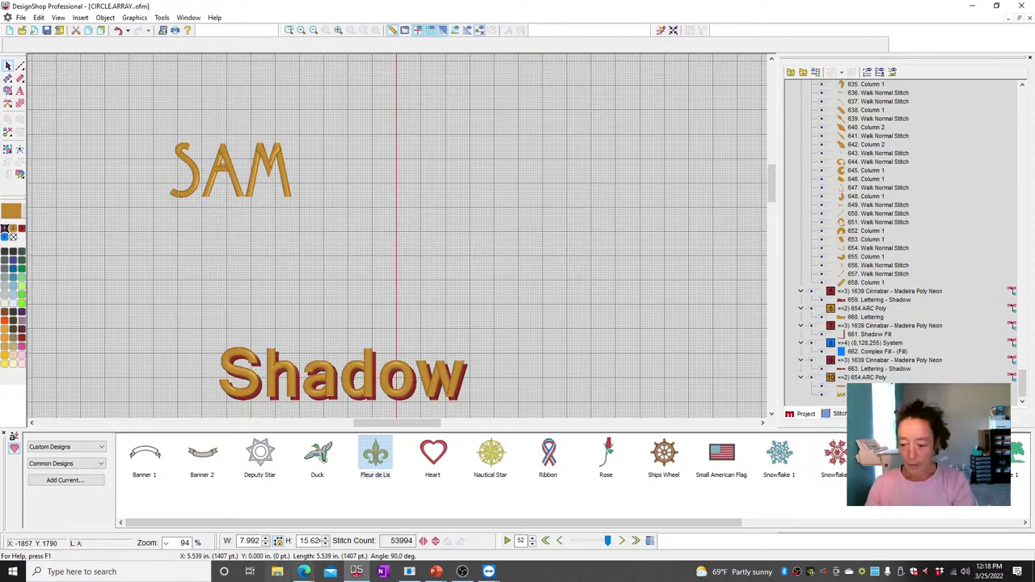
# Return to the PowerPoint slide show and look through the question slides, ending on the scallop edge handkerchief question
pyautogui.click(436, 571)
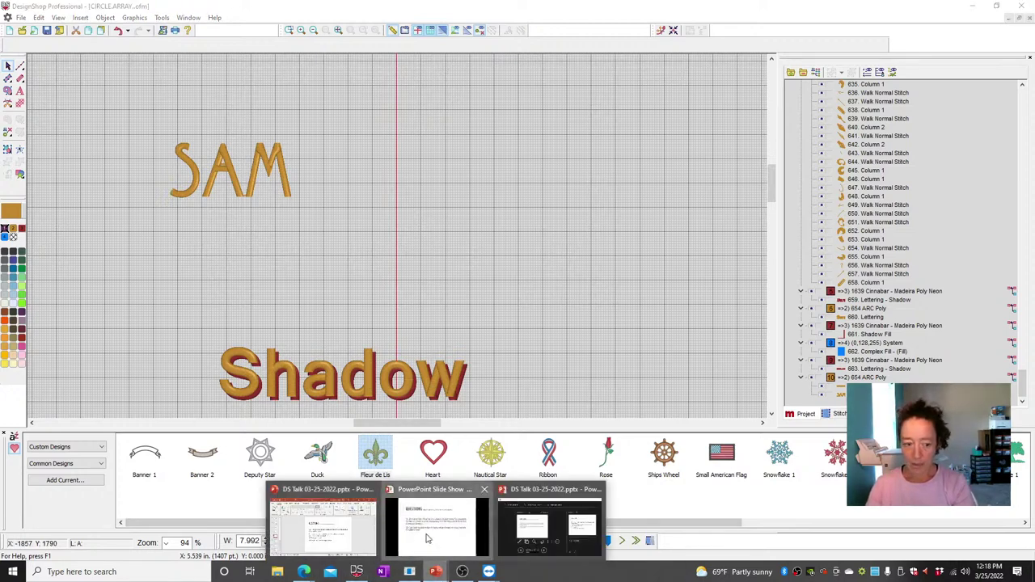
pyautogui.click(429, 534)
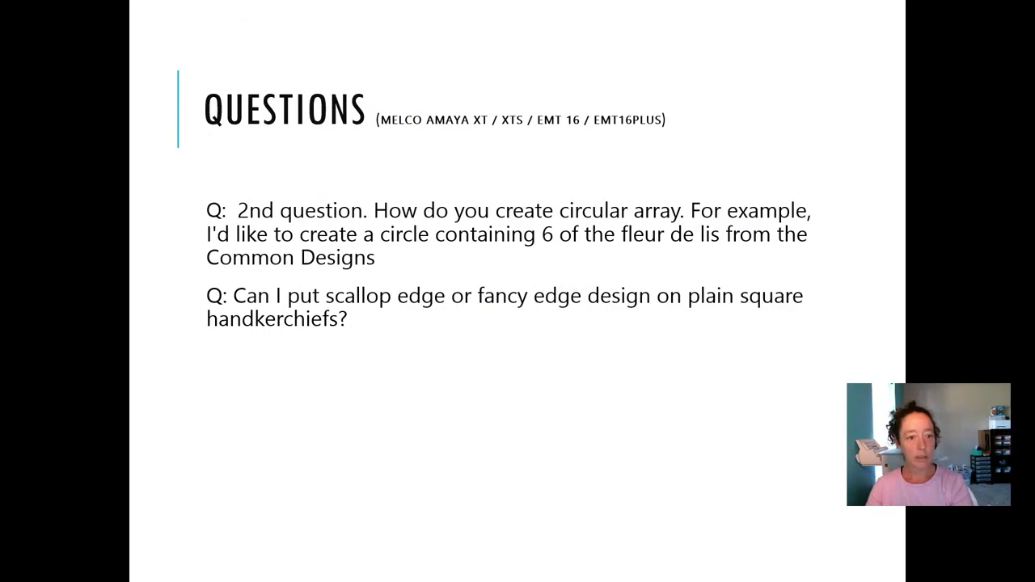
pyautogui.click(372, 337)
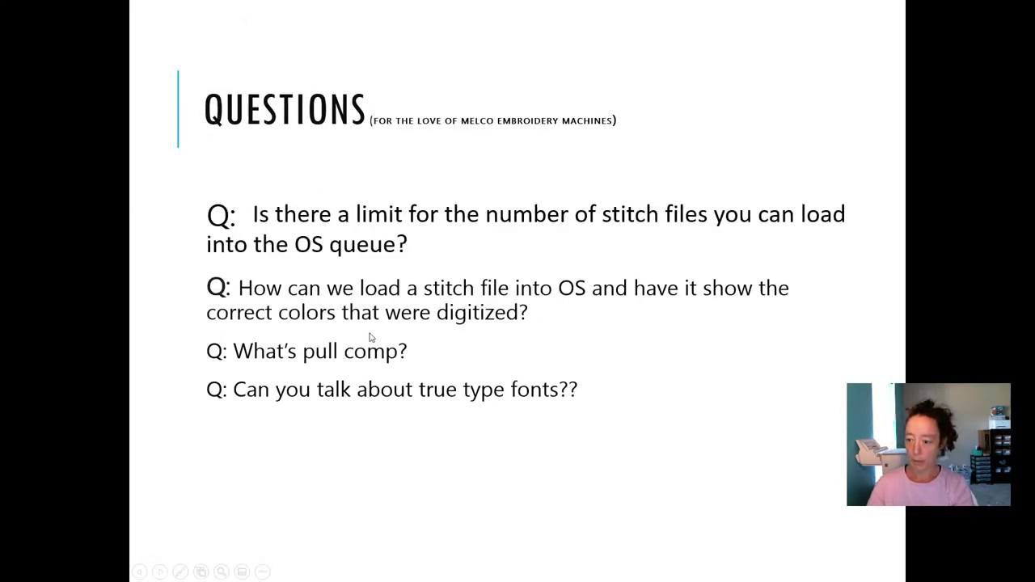
pyautogui.click(372, 338)
pyautogui.scroll(1, 370, 339)
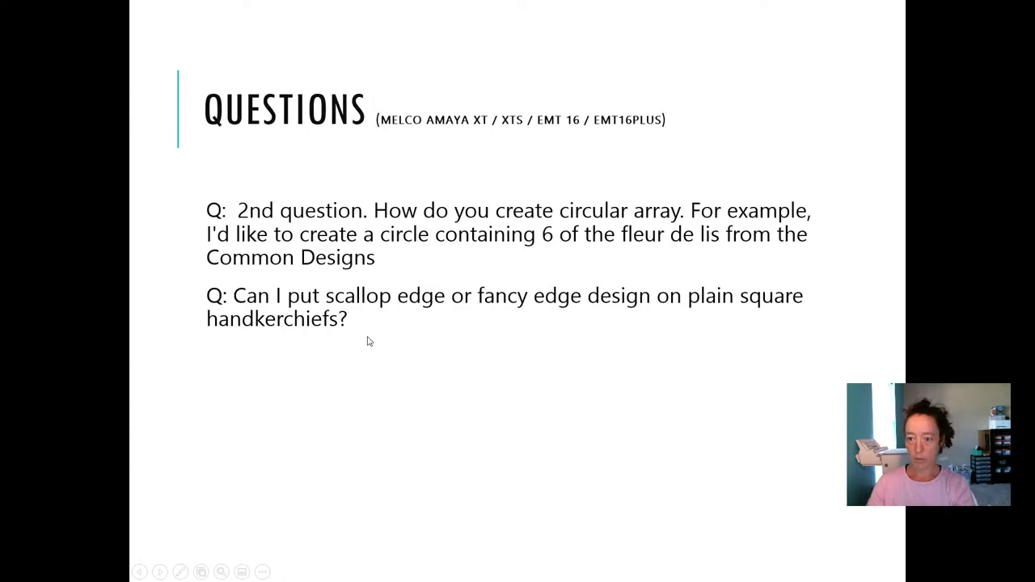
pyautogui.scroll(1, 368, 342)
pyautogui.scroll(-1, 365, 344)
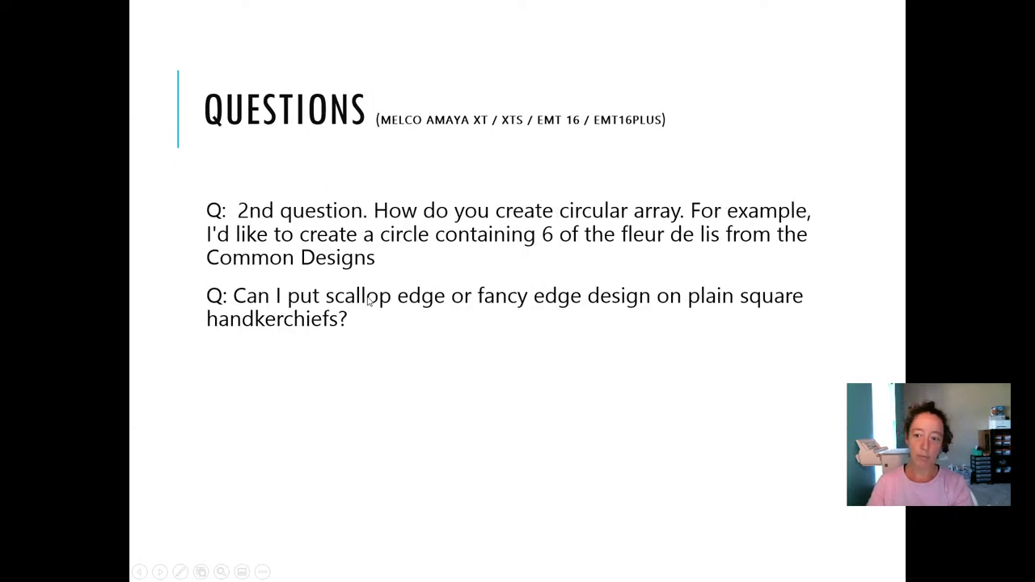
pyautogui.scroll(1, 367, 301)
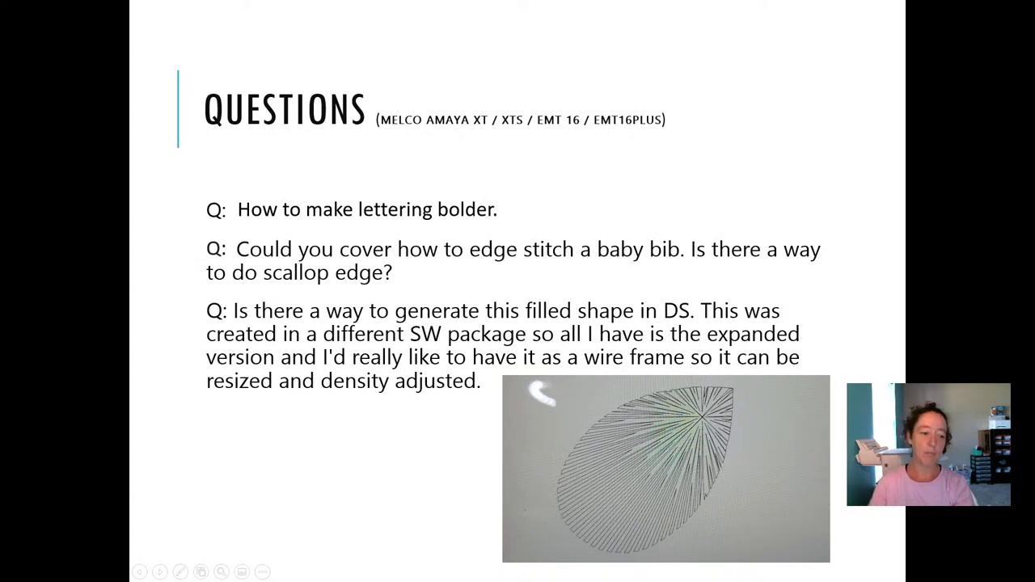
pyautogui.click(320, 299)
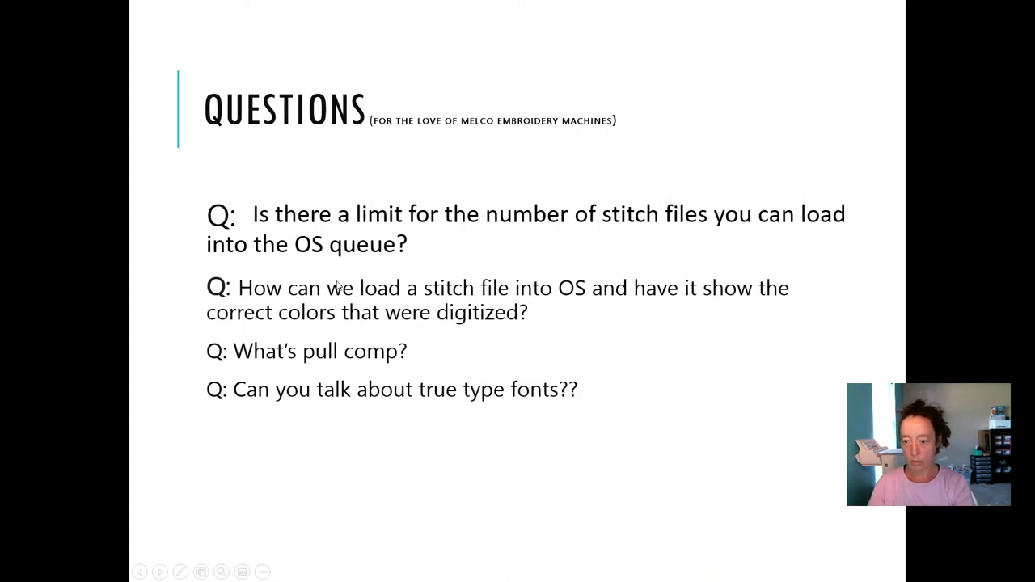
pyautogui.click(364, 364)
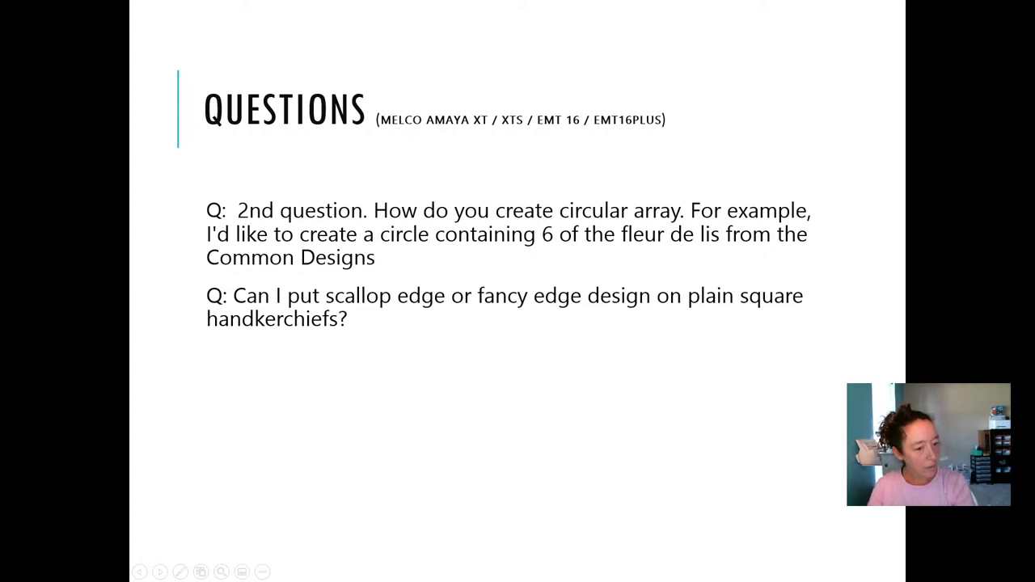
# Switch to DesignShop and demonstrate turning the grid ruler on and off, leaving it displayed around the workspace
pyautogui.hotkey('alt', 'Tab')
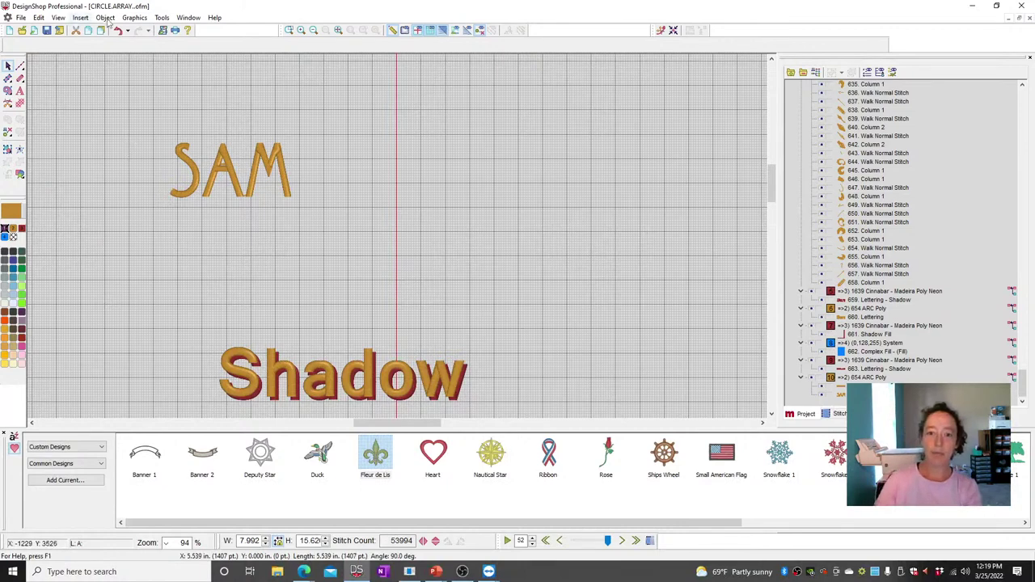
pyautogui.click(58, 17)
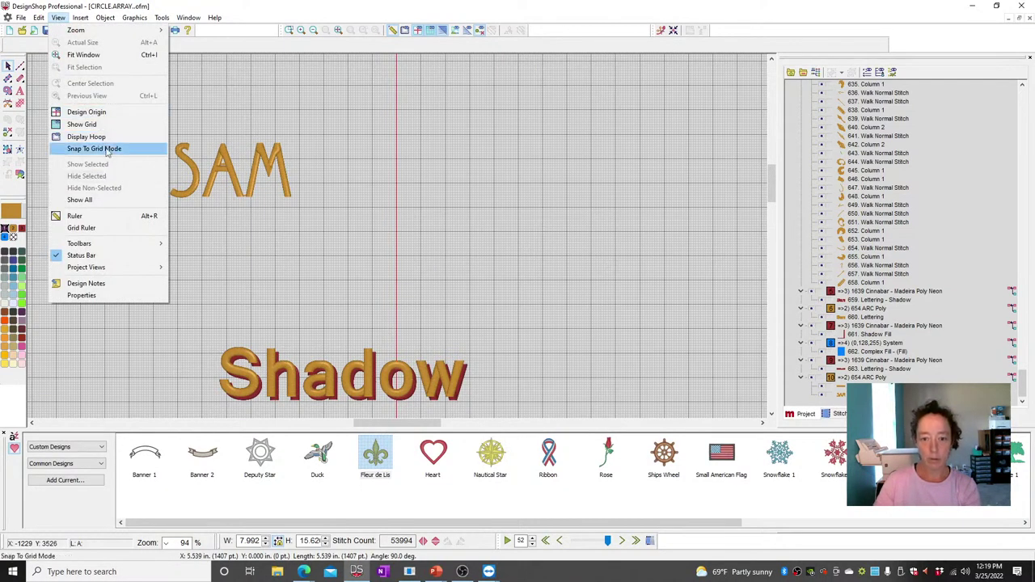
pyautogui.click(96, 227)
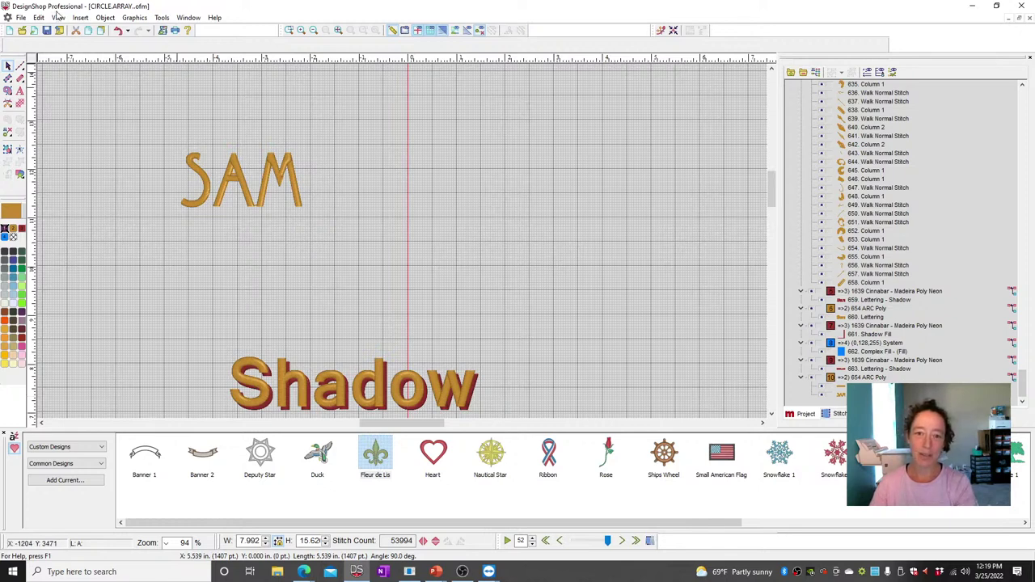
pyautogui.click(58, 17)
pyautogui.click(81, 227)
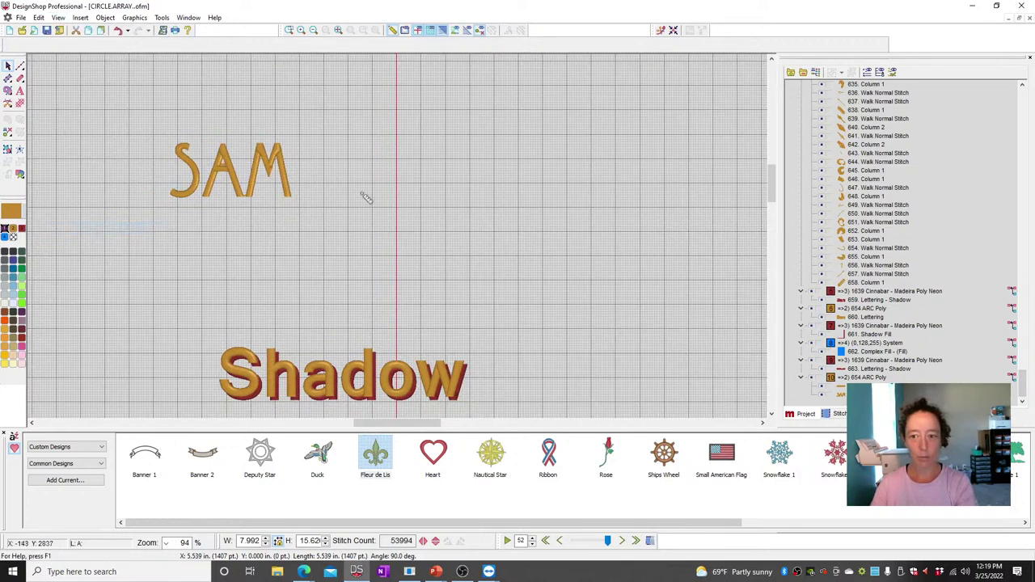
pyautogui.click(59, 17)
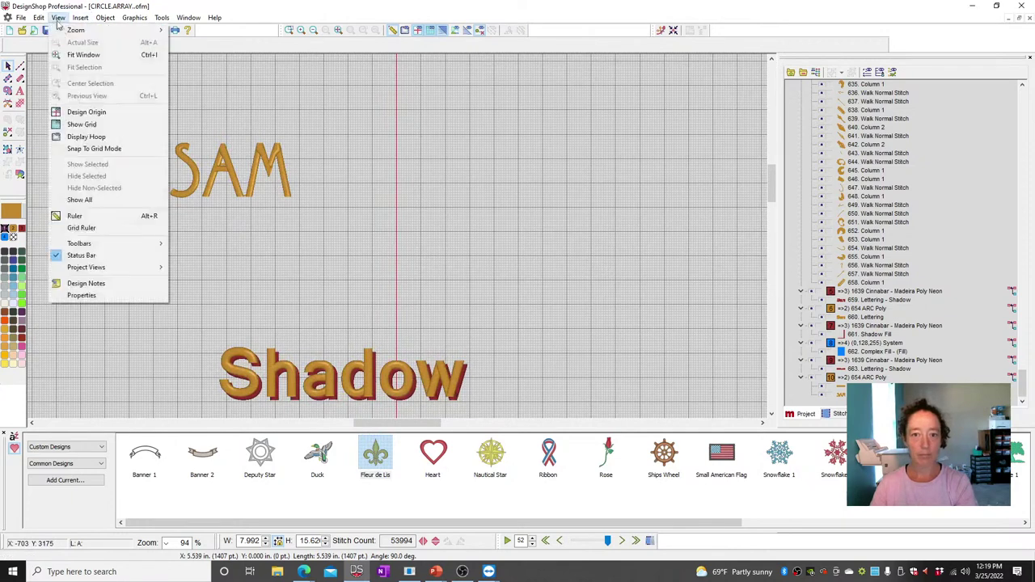
pyautogui.click(81, 227)
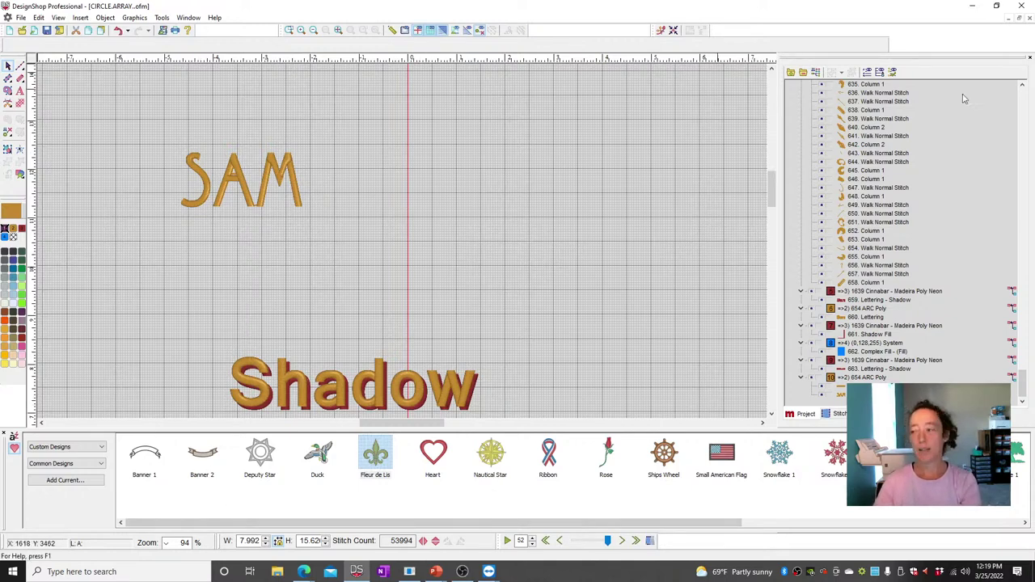
# Close the CIRCLE.ARRAY project without saving the changes and open the recent file SCALLOP.ofm
pyautogui.click(1030, 17)
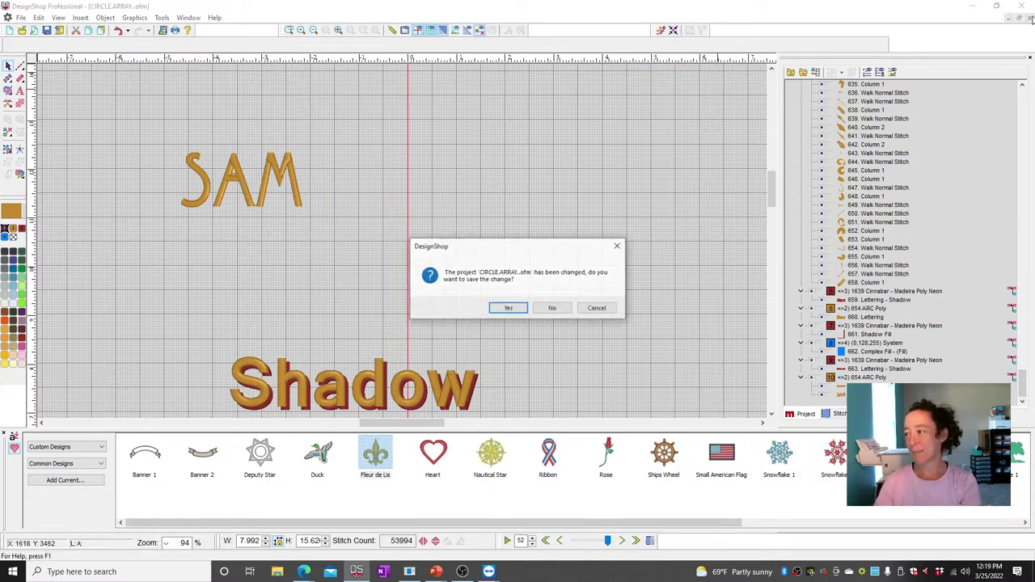
pyautogui.click(549, 308)
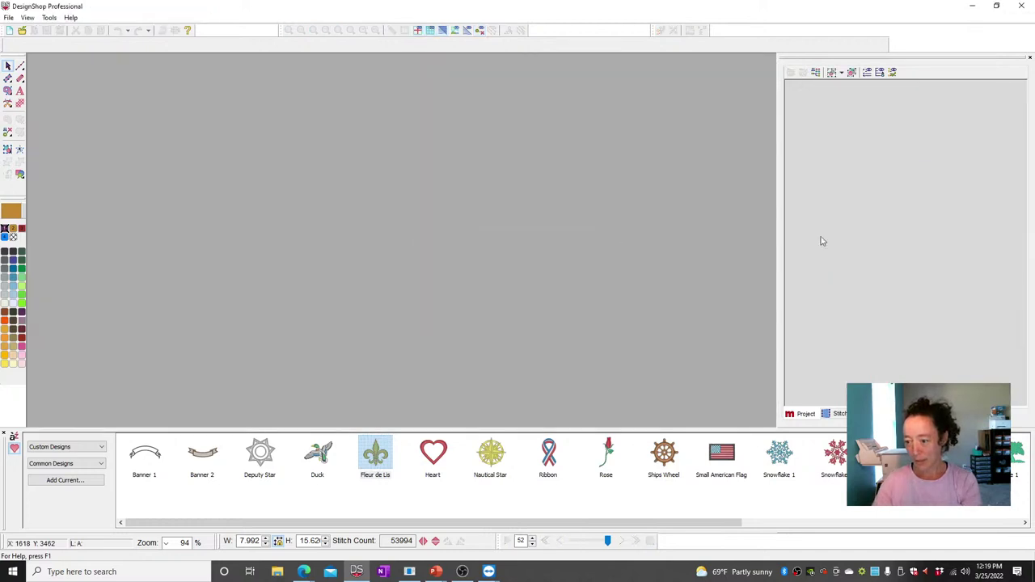
pyautogui.click(9, 17)
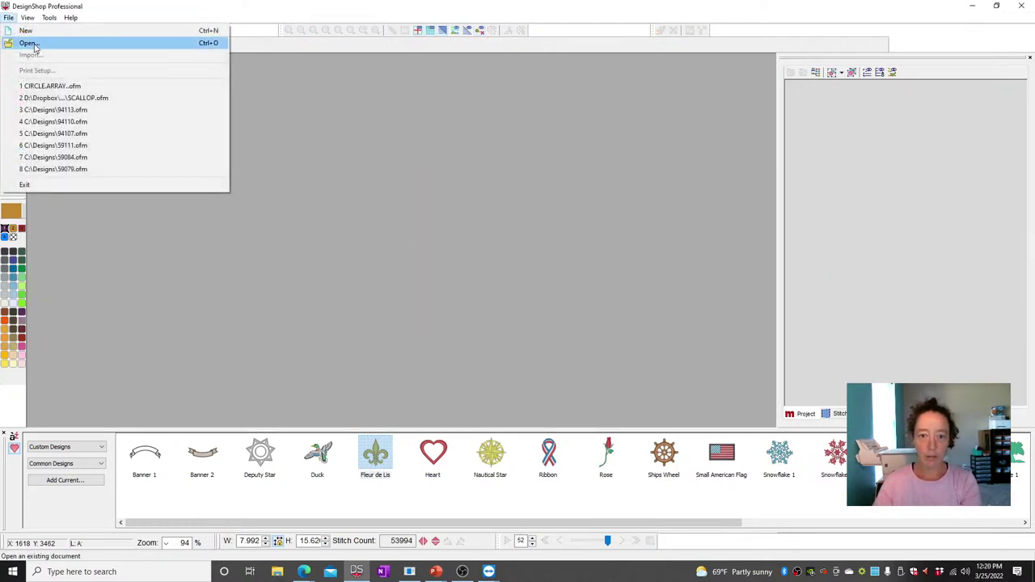
pyautogui.click(89, 98)
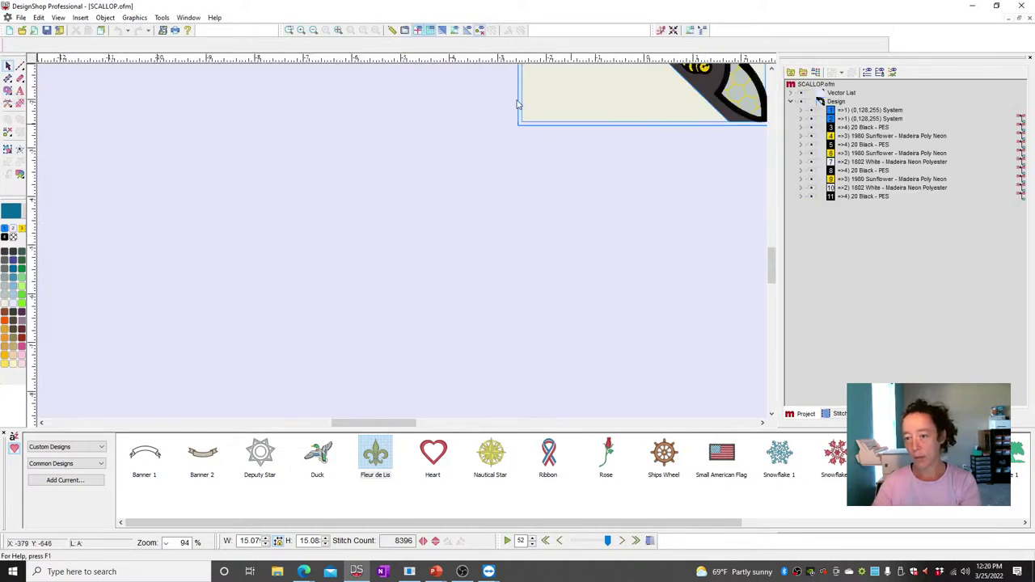
# Inspect the scalloped bee corner of the handkerchief and hide all elements of the design
pyautogui.click(338, 31)
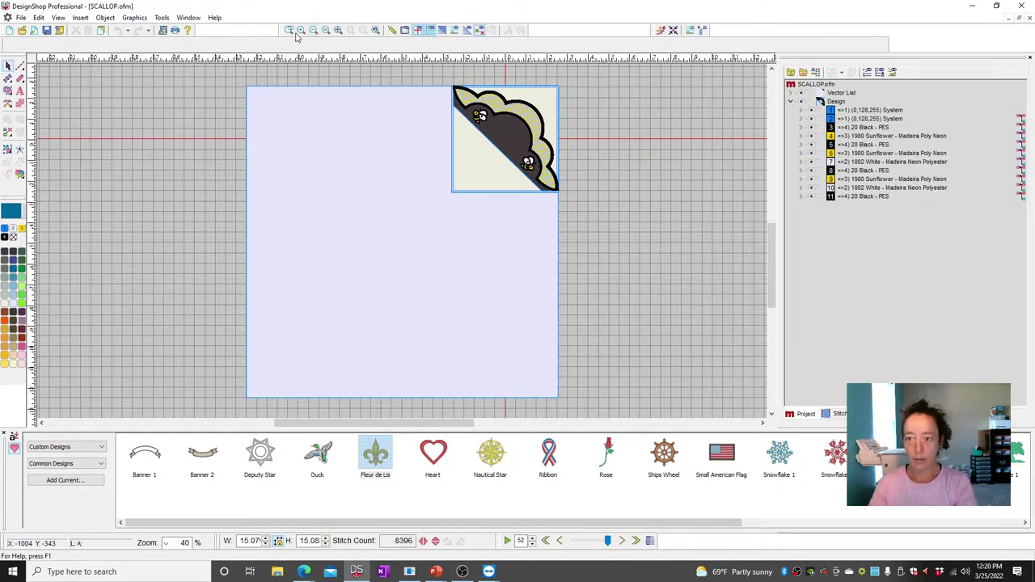
pyautogui.click(297, 34)
pyautogui.moveTo(450, 76); pyautogui.dragTo(566, 204)
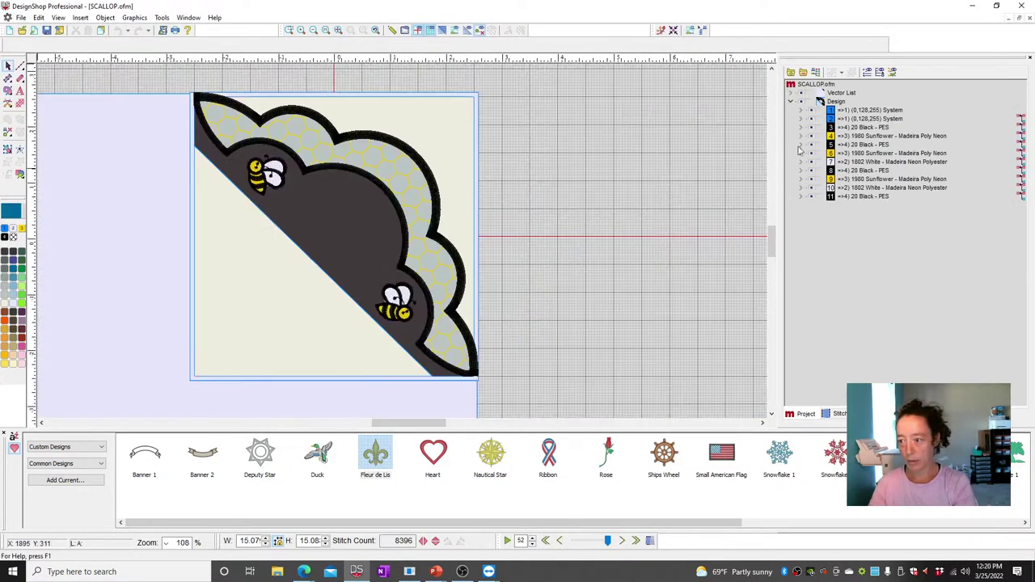
pyautogui.click(801, 99)
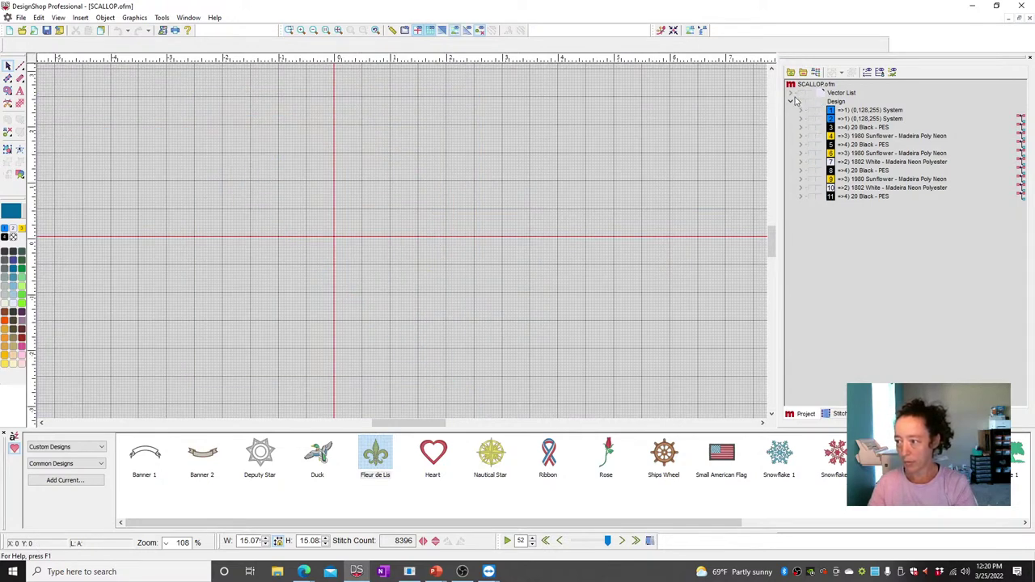
# Expand the vector list and preview the grey scallop border, the full handkerchief square and the scallop-cornered handkerchief one at a time
pyautogui.click(790, 93)
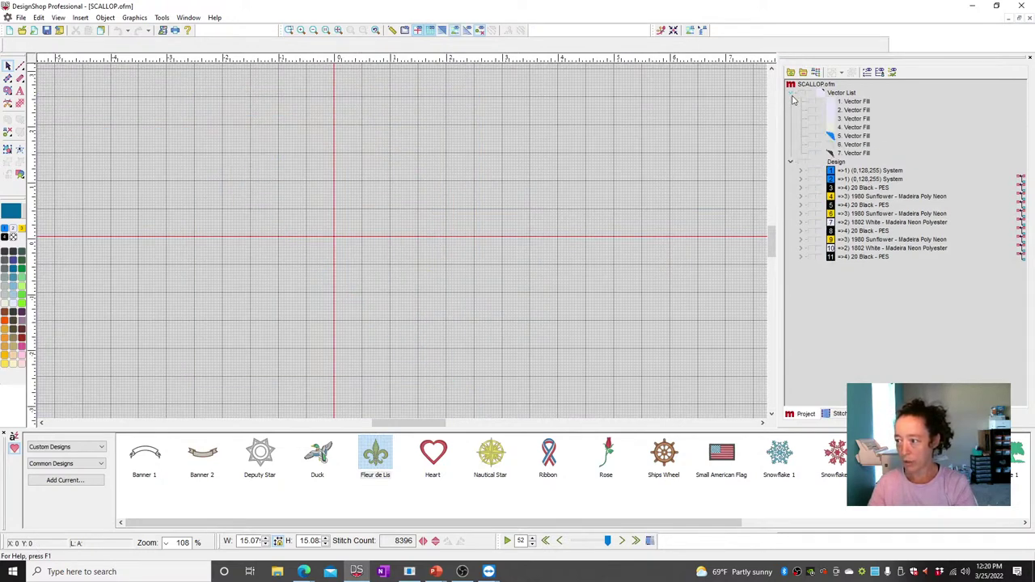
pyautogui.click(812, 148)
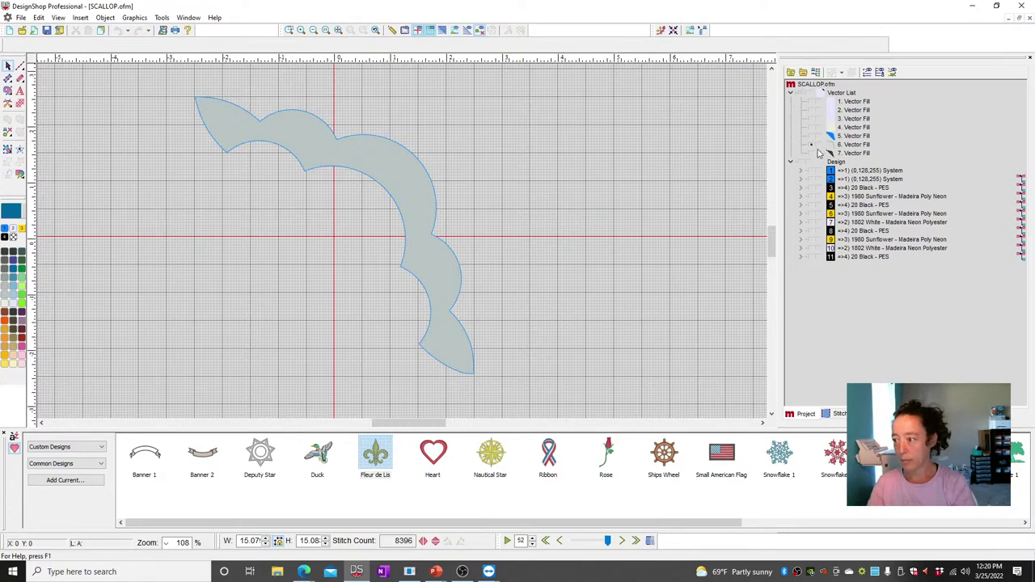
pyautogui.click(813, 146)
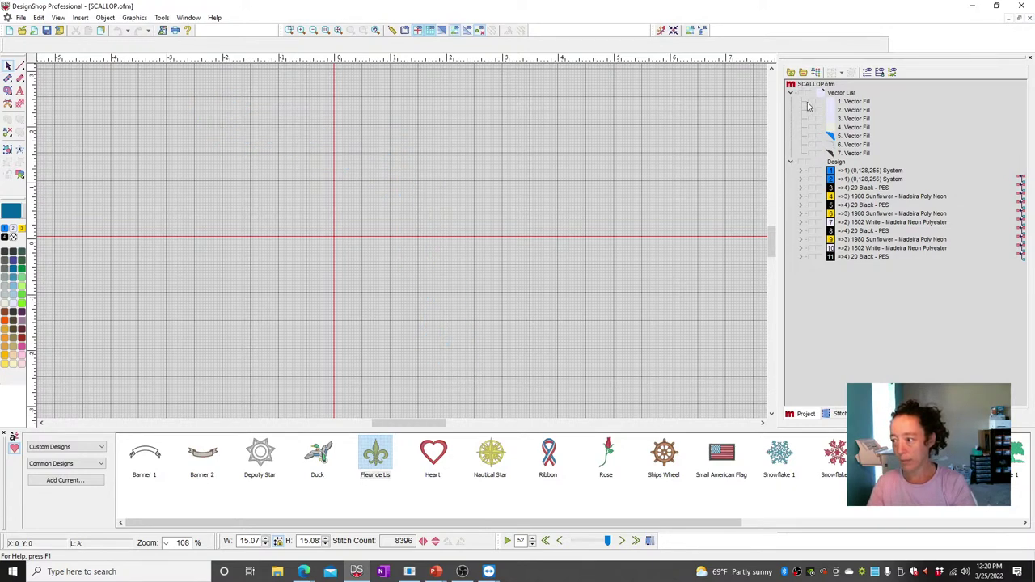
pyautogui.click(811, 104)
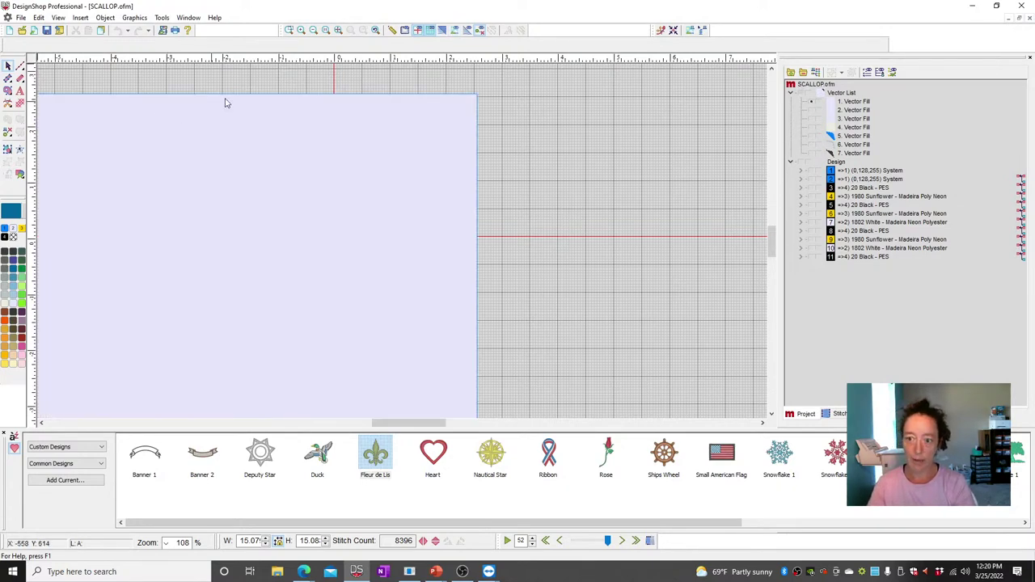
pyautogui.click(811, 102)
pyautogui.click(811, 110)
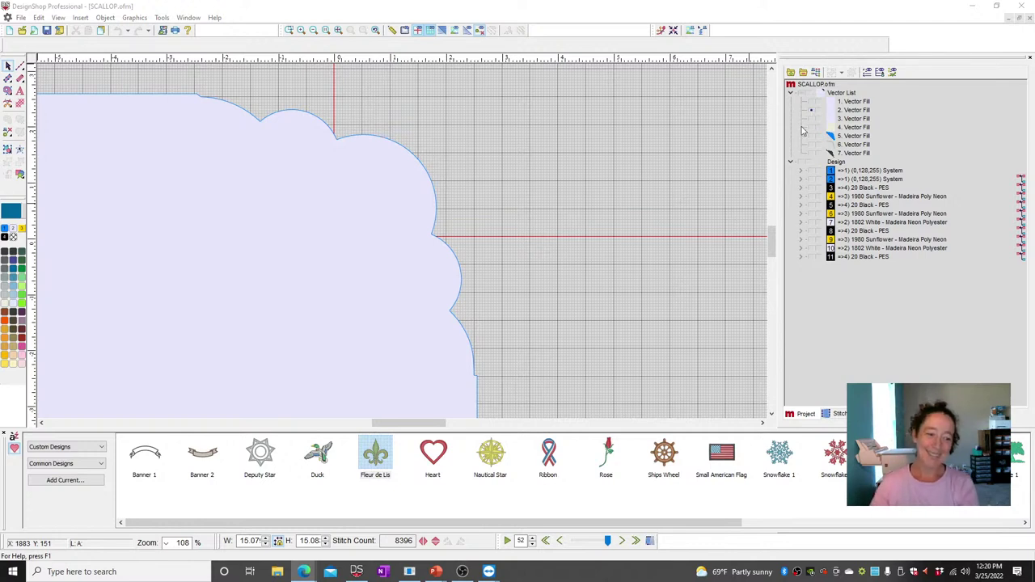
# Display the handkerchief square of vector fill 1 together with vector fills 4, 5, 6 and 7 in its corner
pyautogui.click(813, 105)
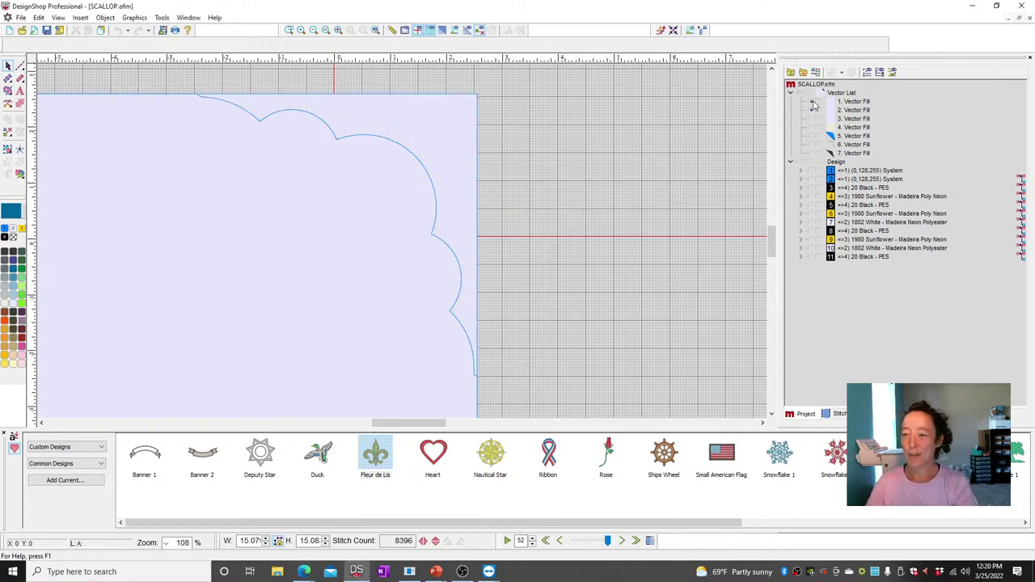
pyautogui.click(813, 118)
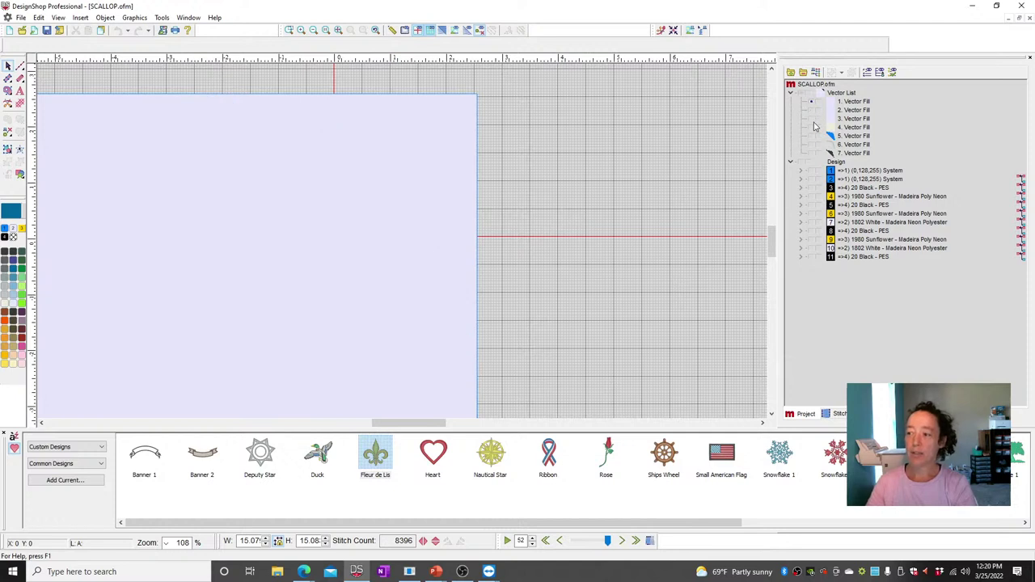
pyautogui.click(813, 133)
pyautogui.click(813, 144)
pyautogui.click(813, 153)
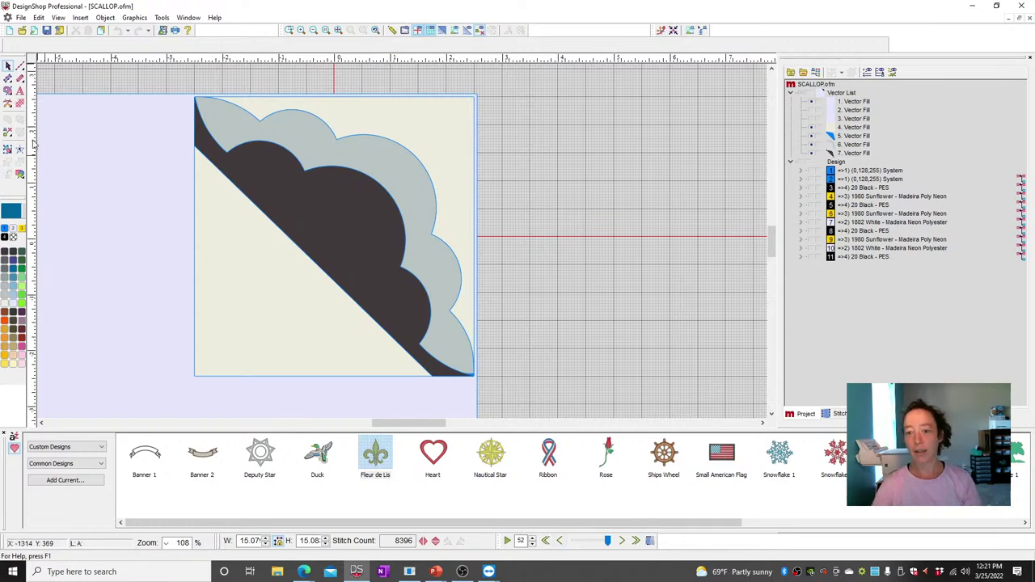
# Select the cream square, vector fill 4, and examine how its size and position relate to the handkerchief corner
pyautogui.click(327, 216)
pyautogui.click(547, 264)
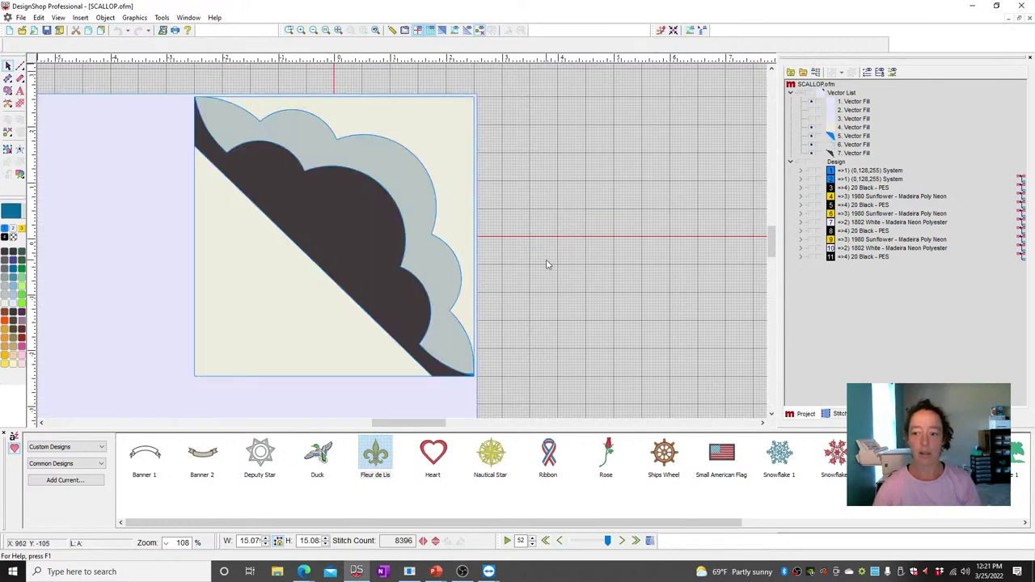
pyautogui.click(453, 134)
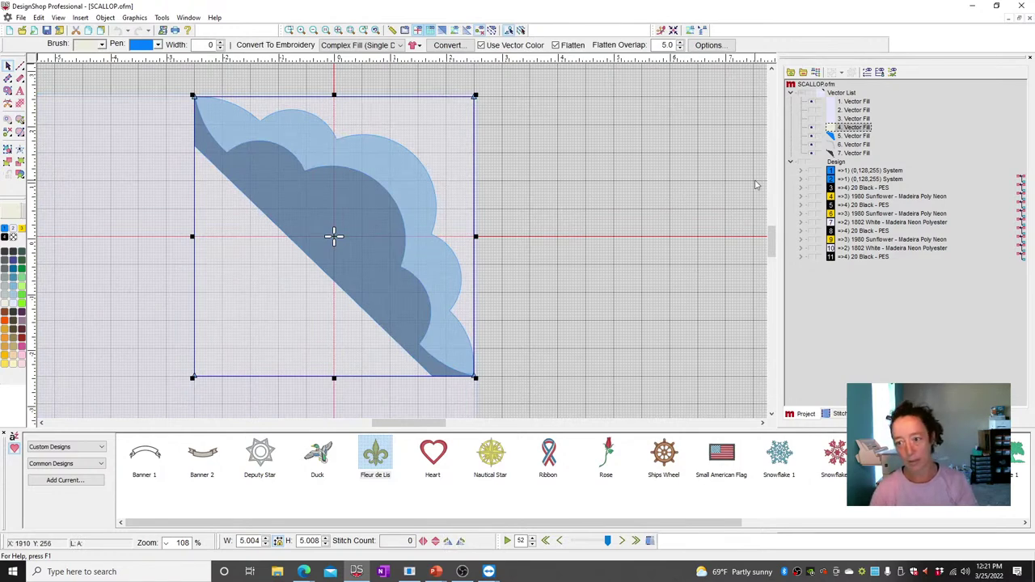
pyautogui.click(512, 133)
pyautogui.click(467, 118)
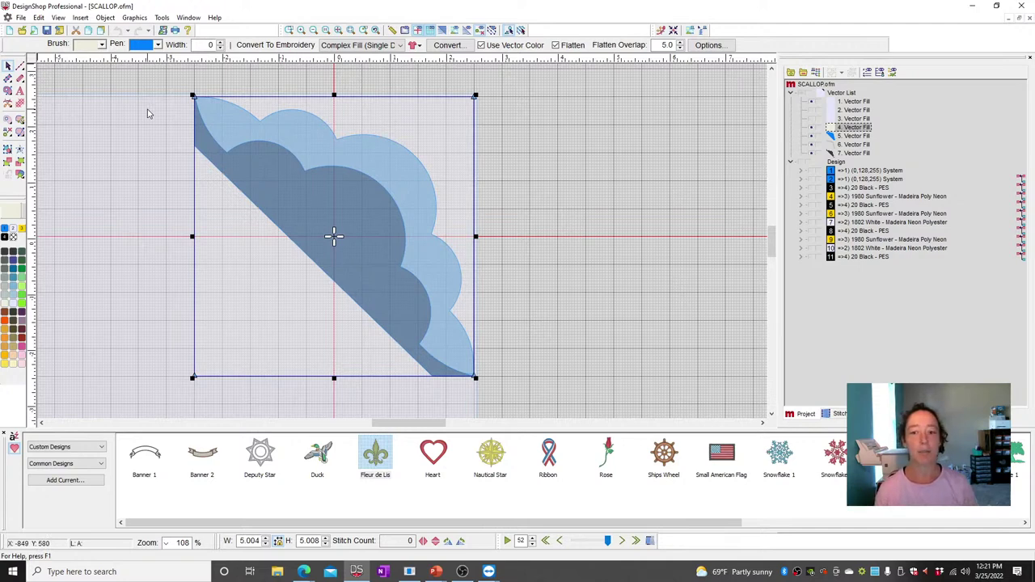
pyautogui.click(130, 179)
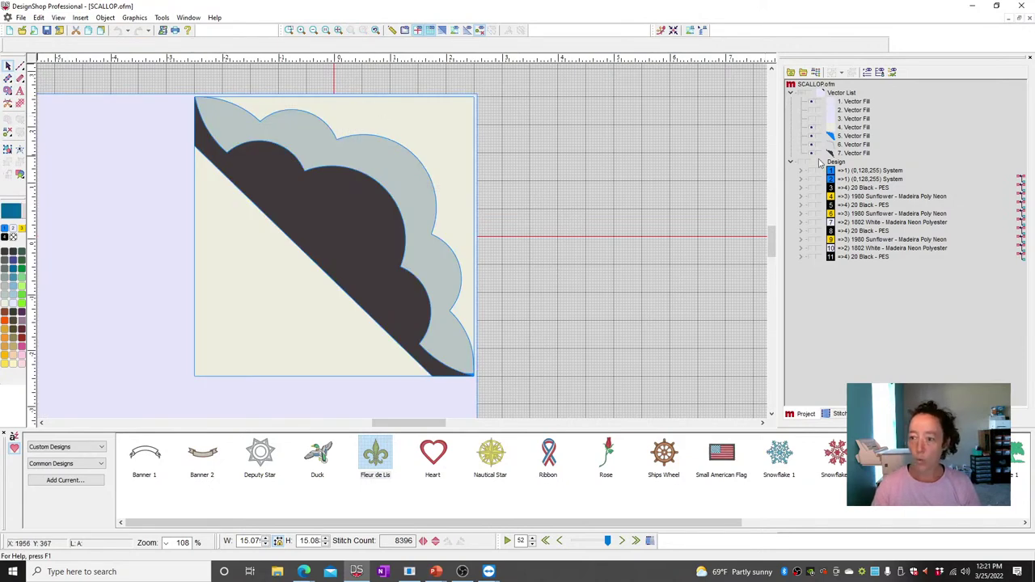
# Show vector fill 3, the slightly larger corner square, and create a normal walk stitch outline from it
pyautogui.click(853, 119)
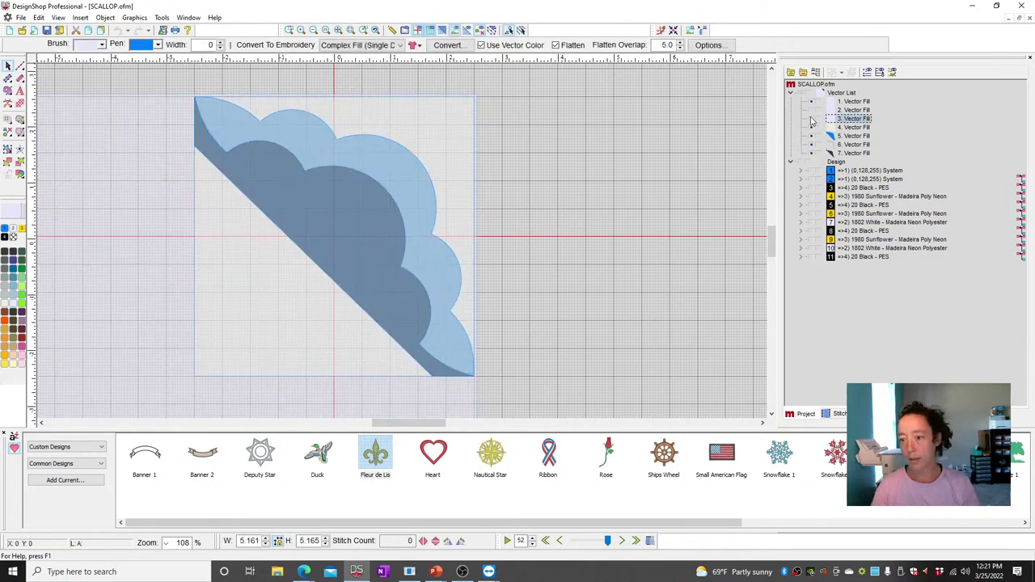
pyautogui.click(595, 258)
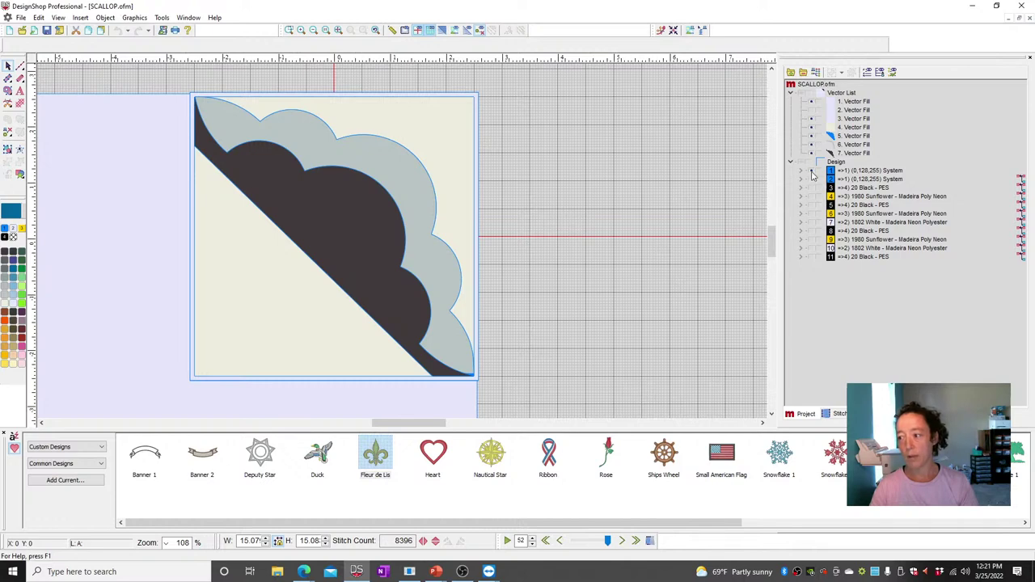
pyautogui.click(196, 161)
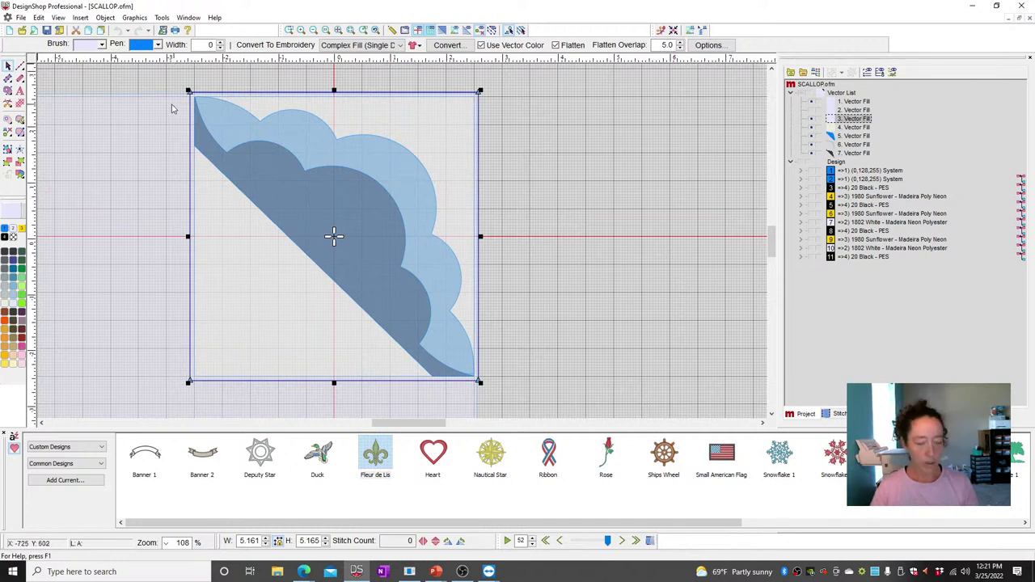
pyautogui.click(20, 78)
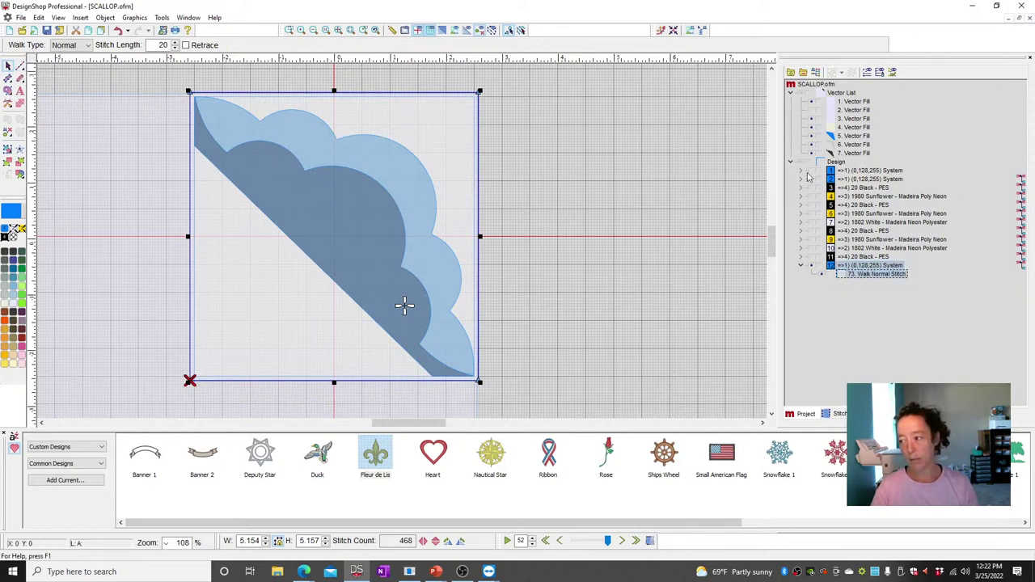
# Turn off the grid and hide all vector fills except the full handkerchief square, viewing it whole with the walk stitch square
pyautogui.click(805, 96)
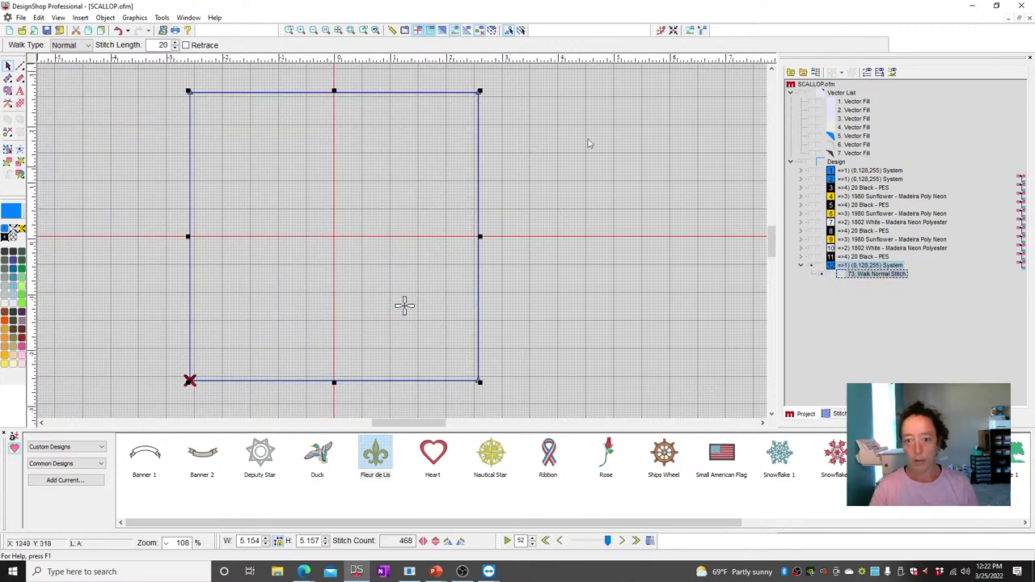
pyautogui.click(434, 30)
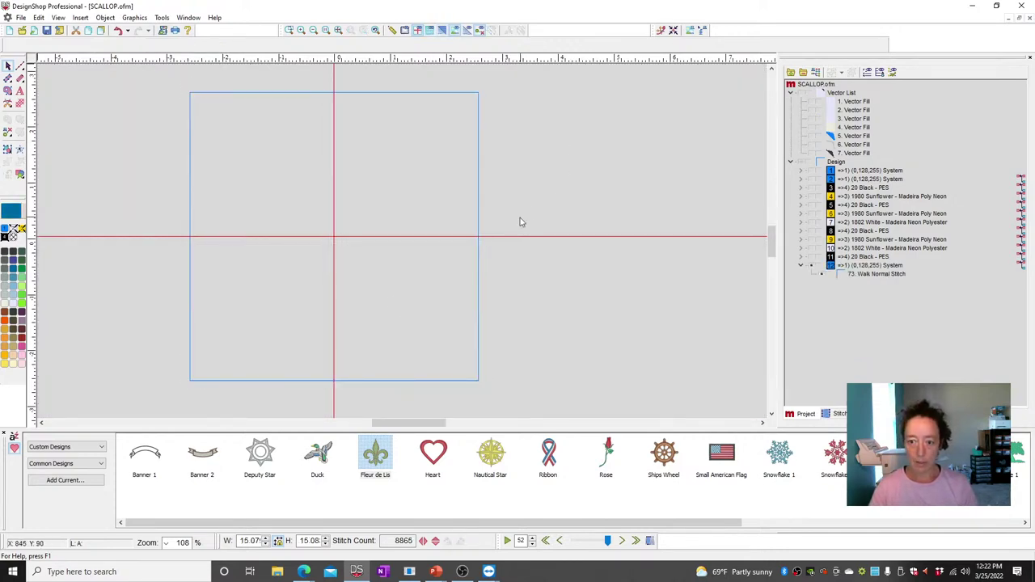
pyautogui.click(479, 224)
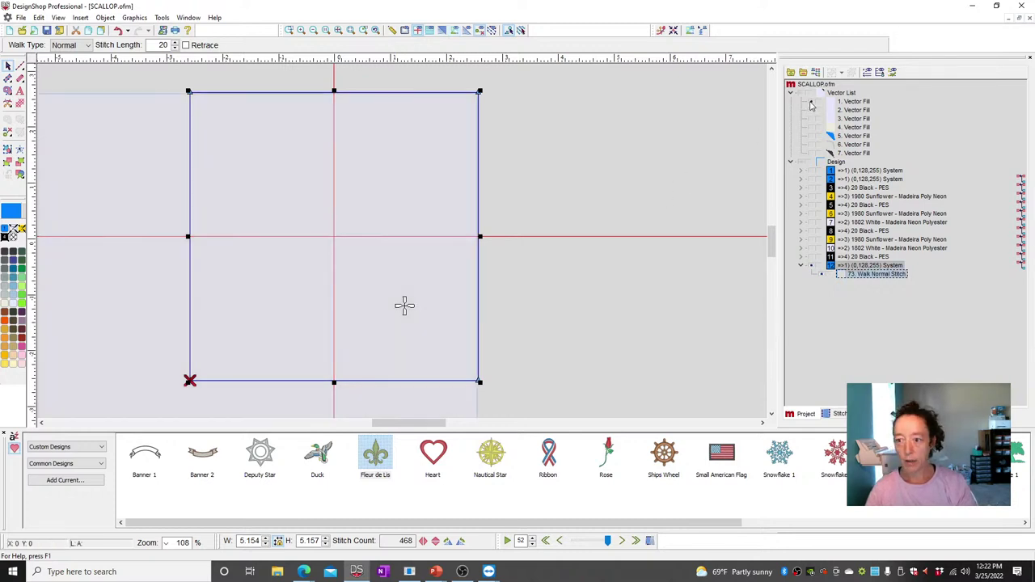
pyautogui.click(339, 30)
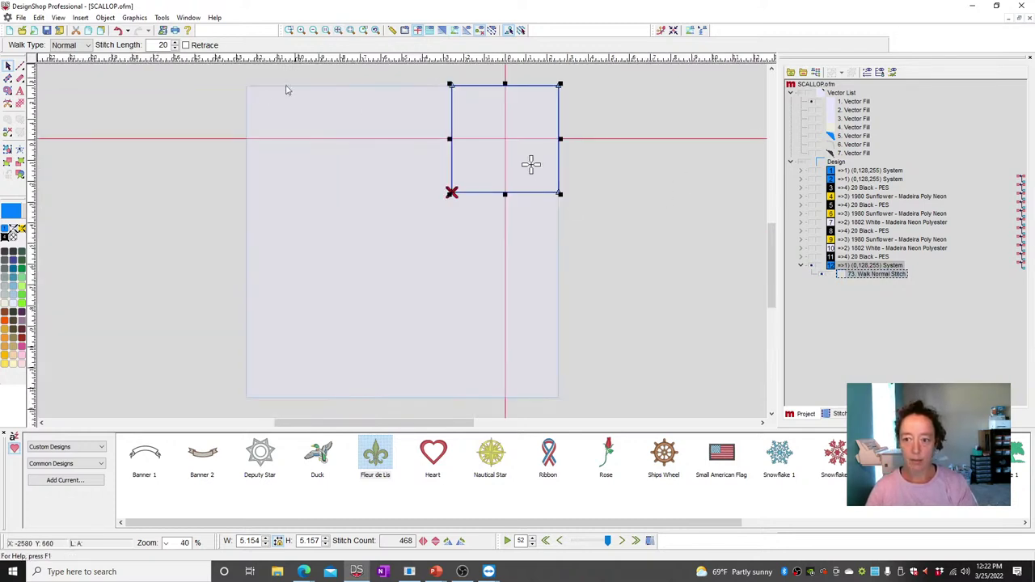
pyautogui.click(638, 148)
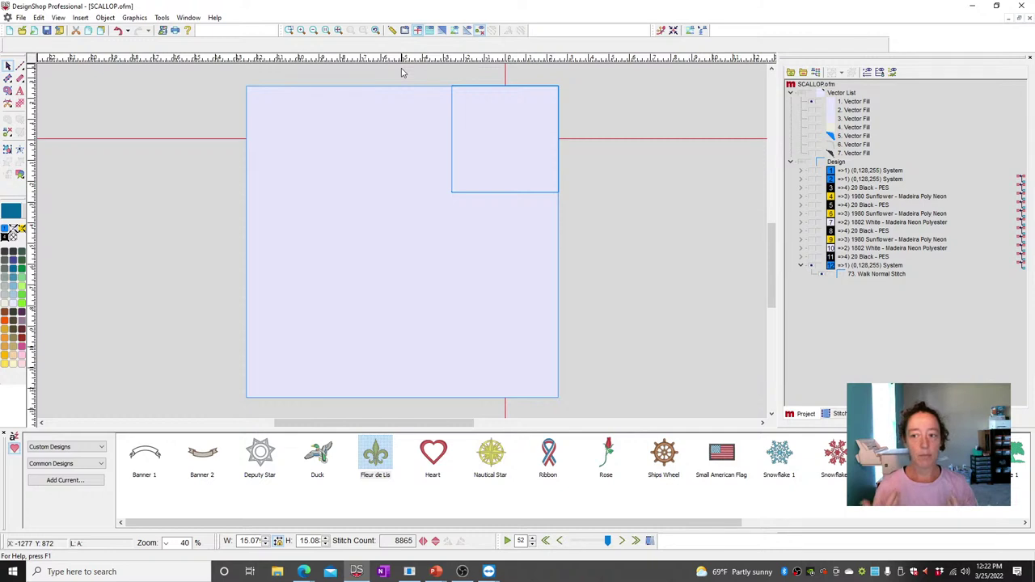
# Set the stitch length of the walk stitch square to 30
pyautogui.click(531, 165)
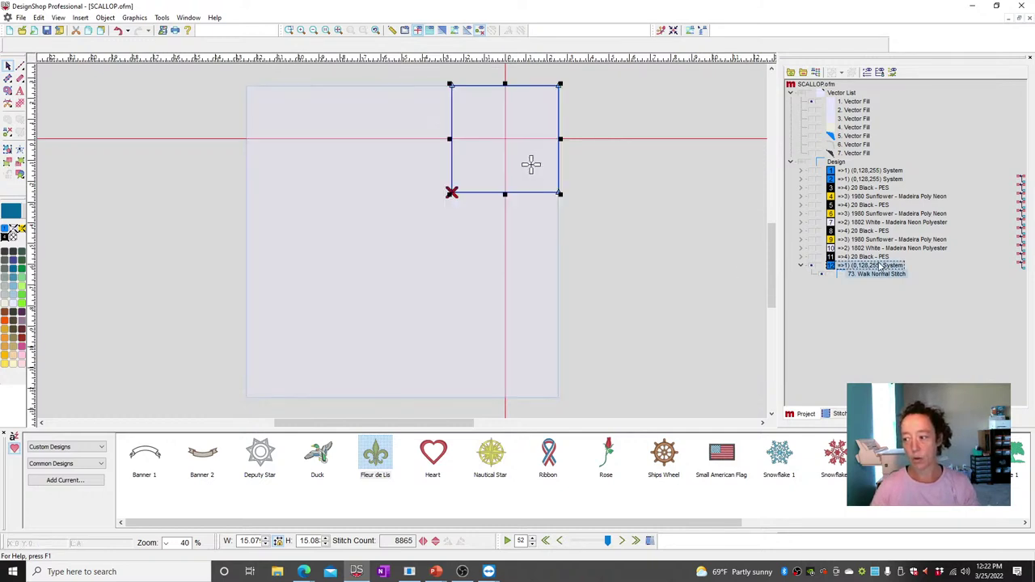
pyautogui.doubleClick(161, 44)
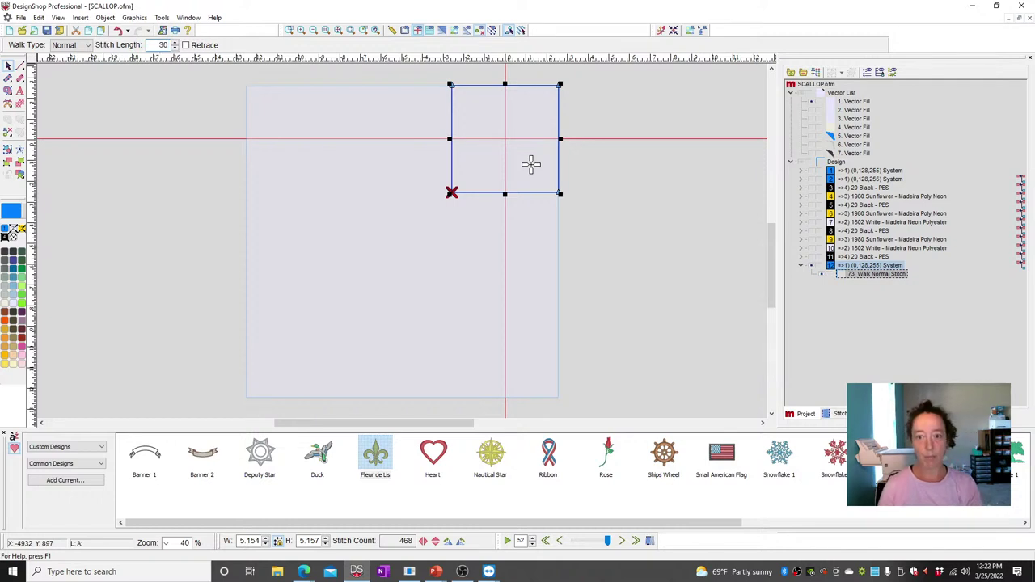
pyautogui.write('30')
pyautogui.press('Return')
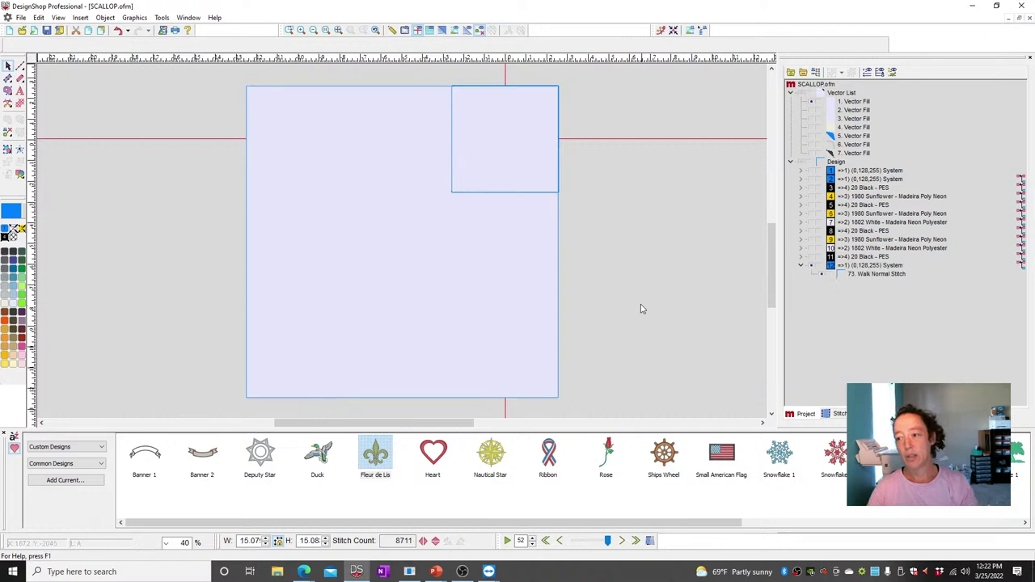
pyautogui.click(475, 266)
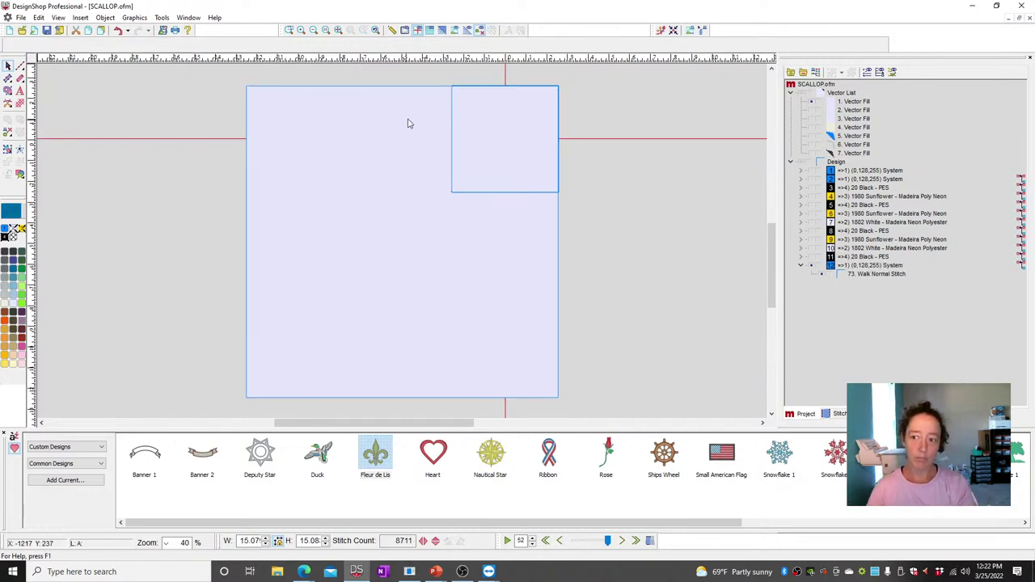
# Hide the handkerchief square and show the blue scalloped corner and grey scallop border inside the walk stitch square
pyautogui.click(811, 102)
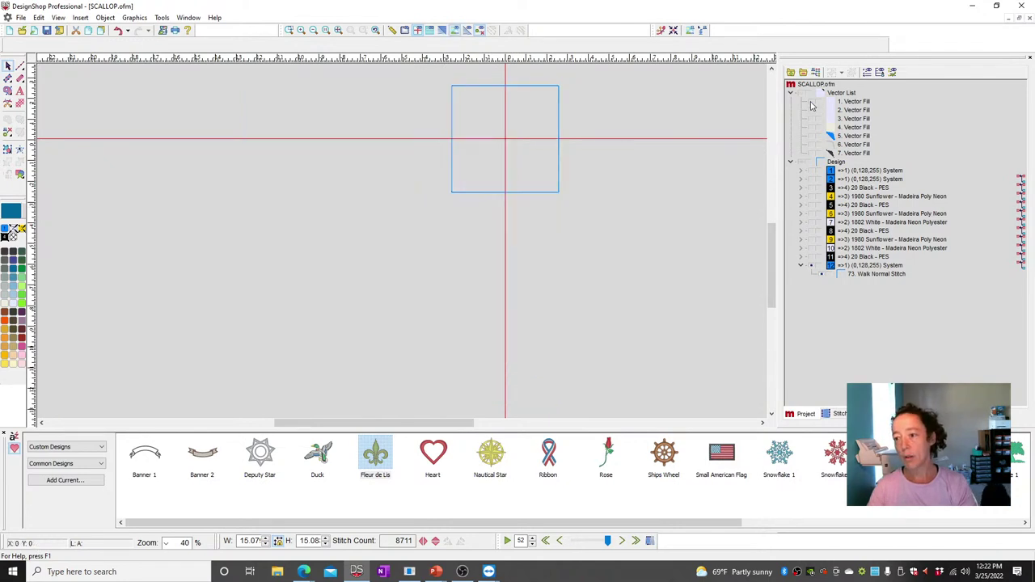
pyautogui.click(290, 30)
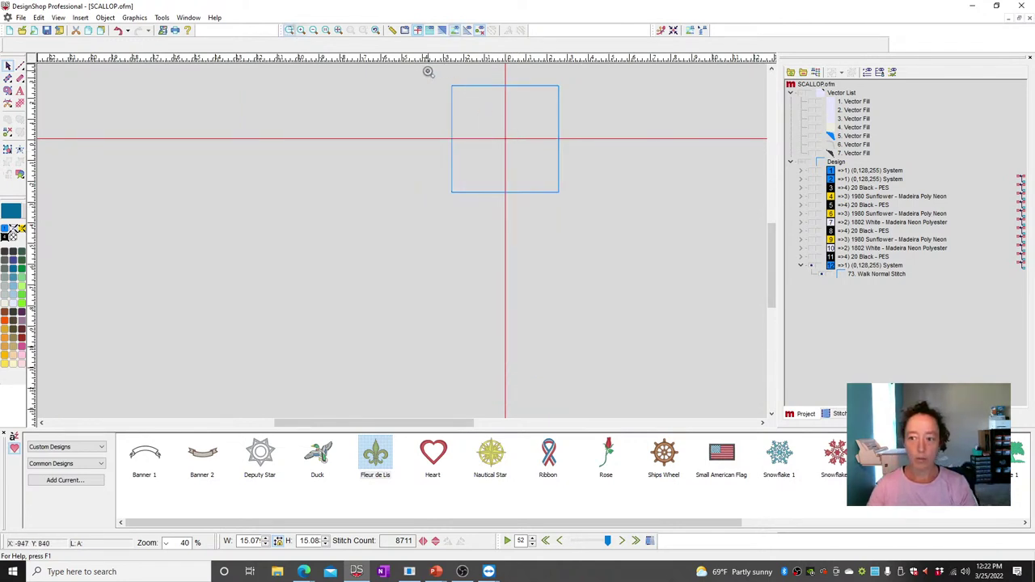
pyautogui.moveTo(427, 70); pyautogui.dragTo(656, 251)
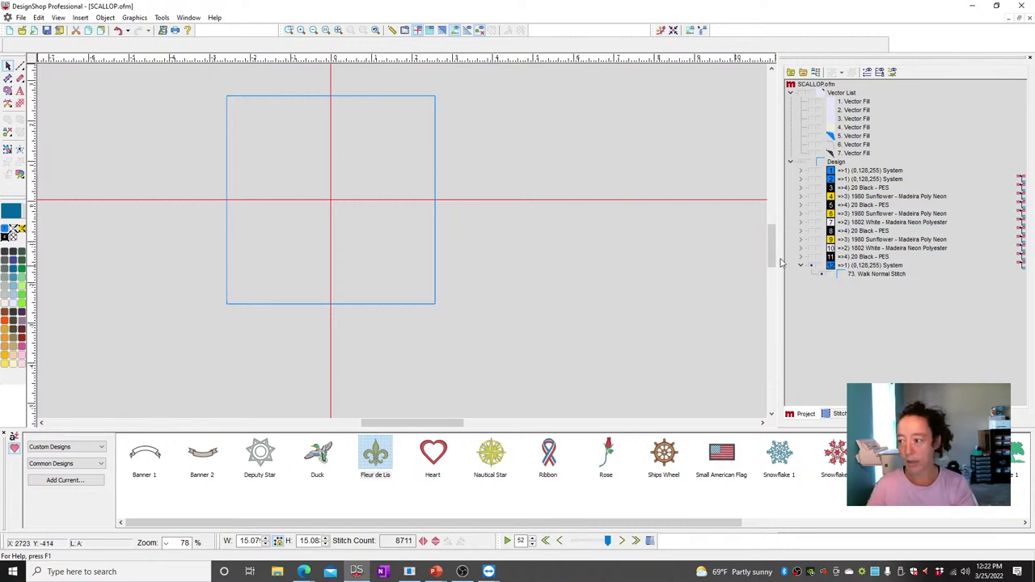
pyautogui.click(845, 136)
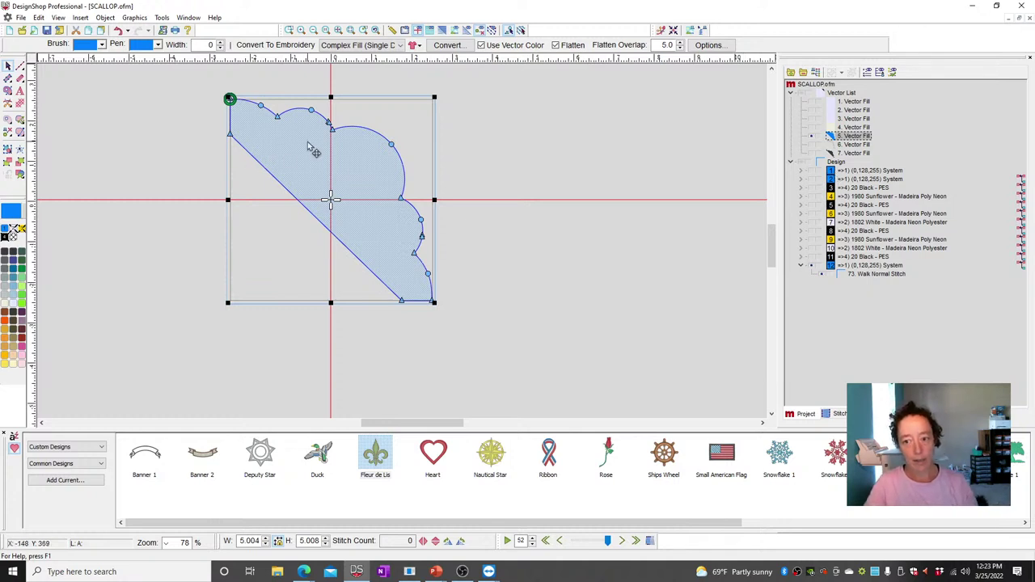
pyautogui.click(508, 194)
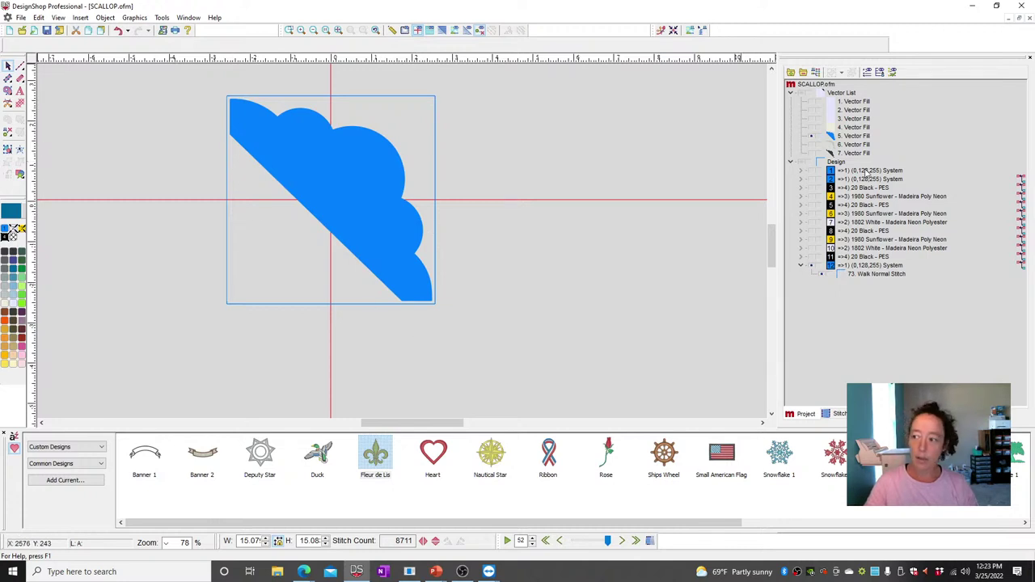
pyautogui.click(812, 143)
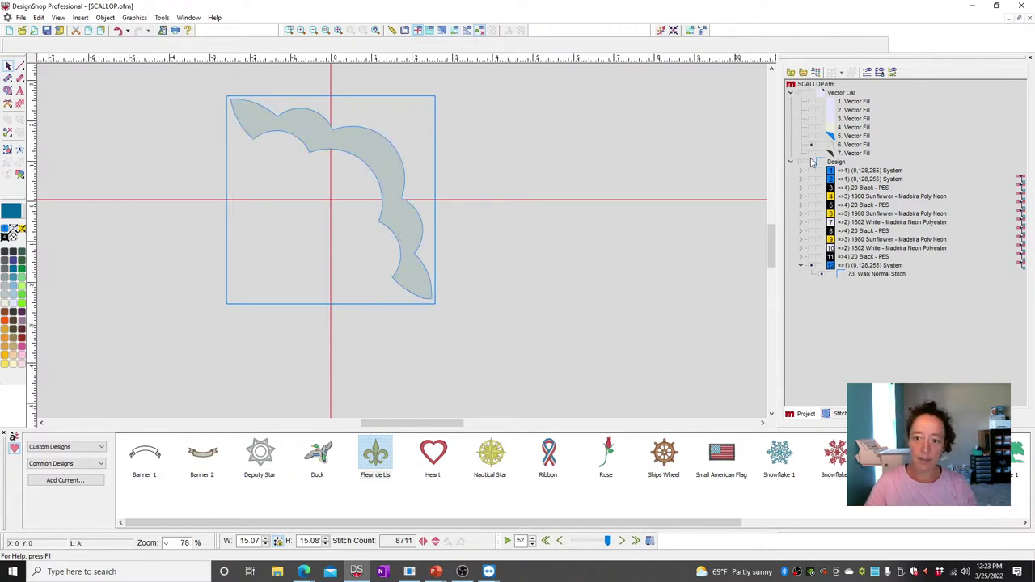
pyautogui.click(812, 141)
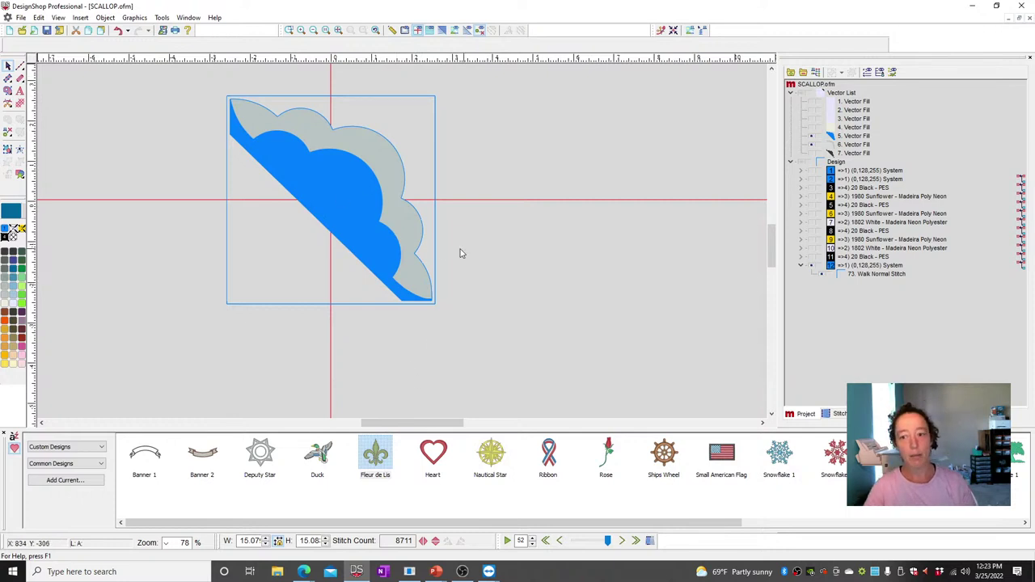
# Create a normal walk stitch from the blue scalloped corner, vector fill 5, and adjust its end point to the scallop's lower-right tip
pyautogui.click(853, 136)
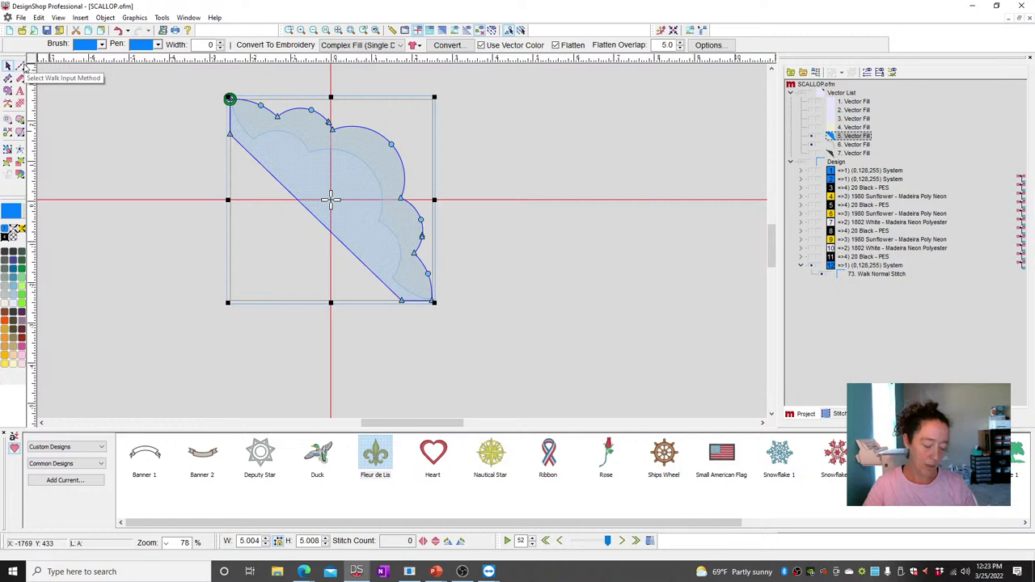
pyautogui.click(22, 67)
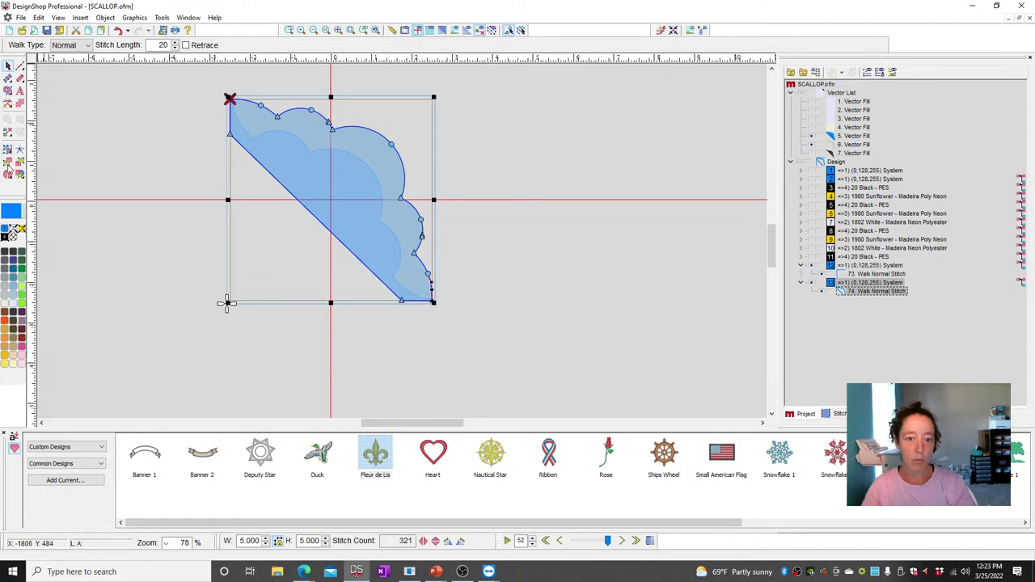
pyautogui.click(230, 100)
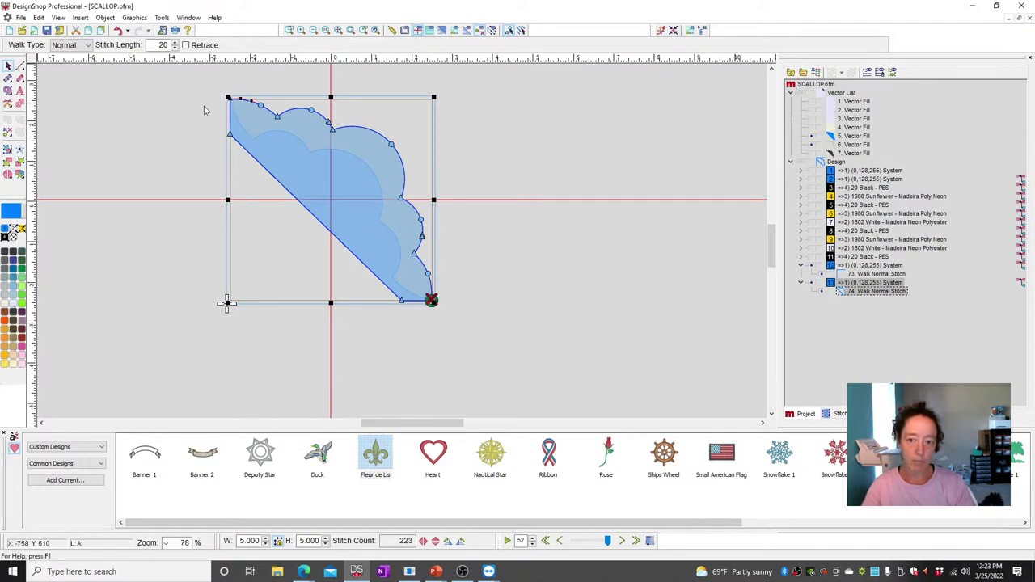
# Split the corner walk stitch at the scallop's upper-left tip and hide vector fills 5 and 6
pyautogui.click(12, 180)
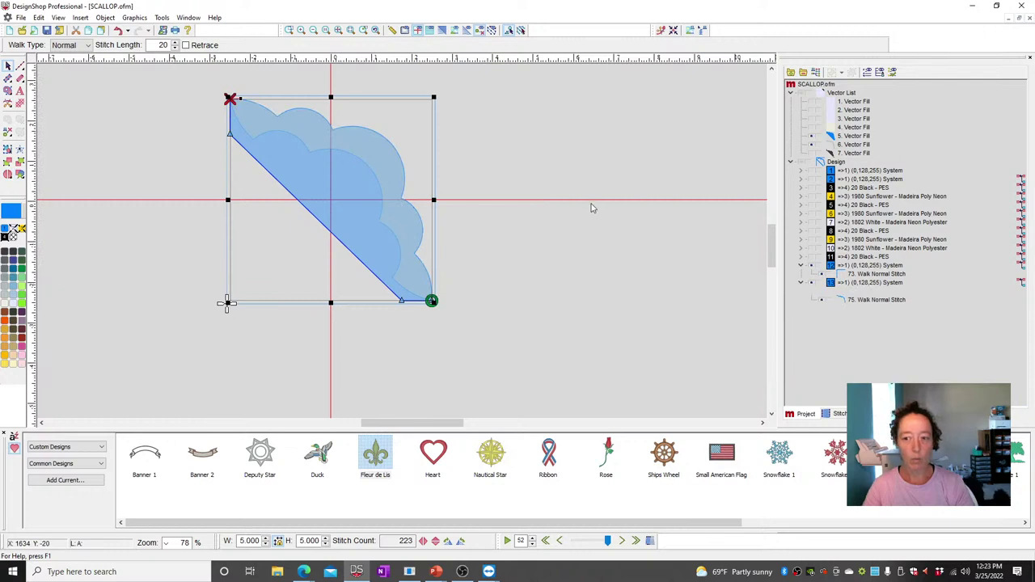
pyautogui.click(811, 138)
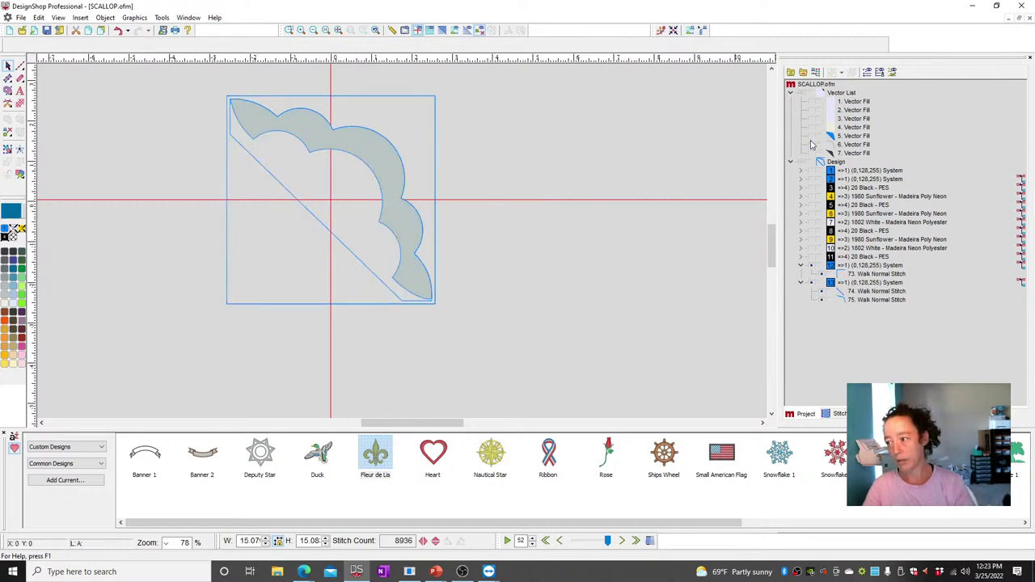
pyautogui.click(812, 145)
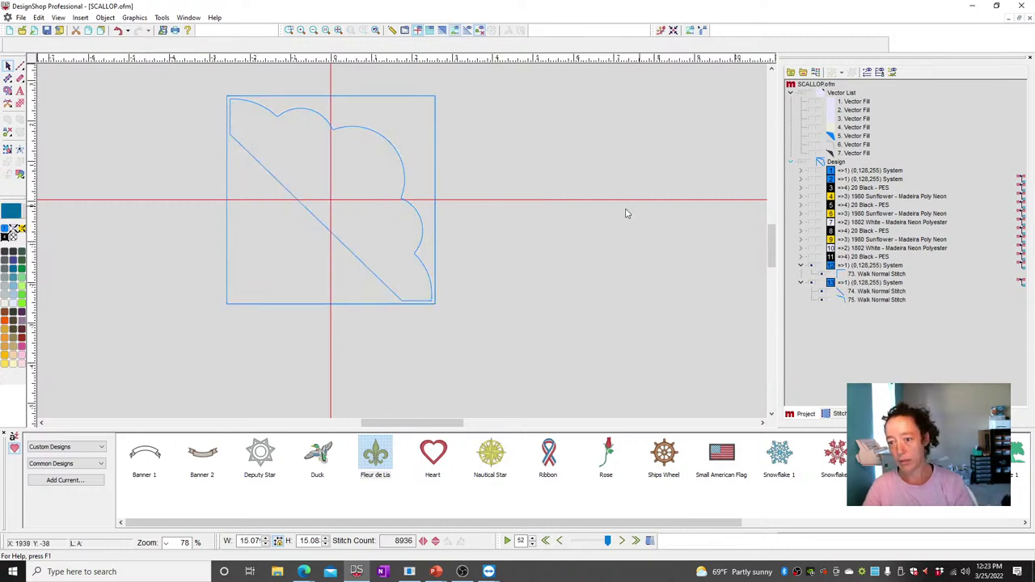
# Trim the straight walk stitch to its diagonal by moving both end points to the diagonal's corners, and set its stitch length to 40
pyautogui.click(250, 157)
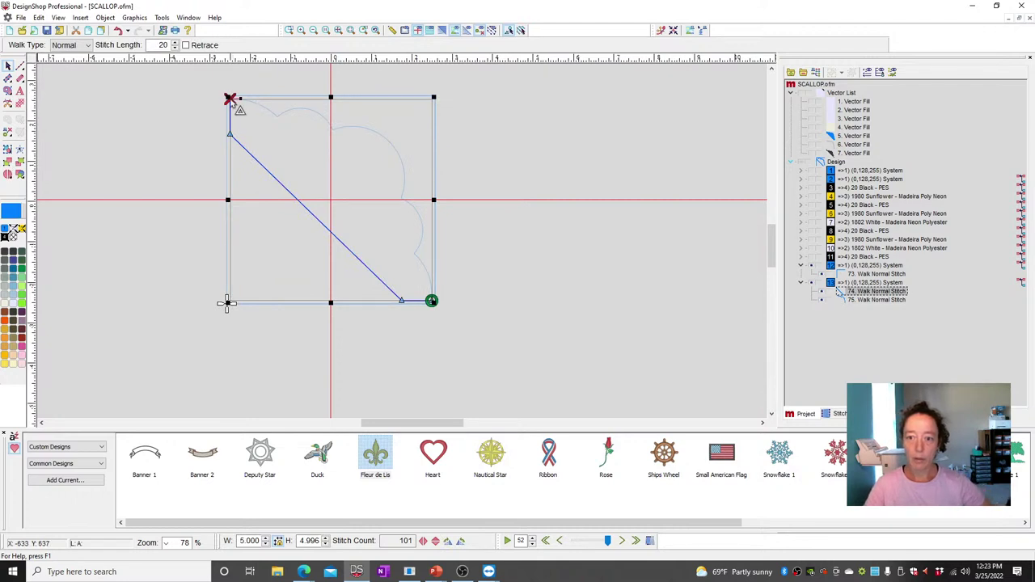
pyautogui.moveTo(231, 99); pyautogui.dragTo(231, 133)
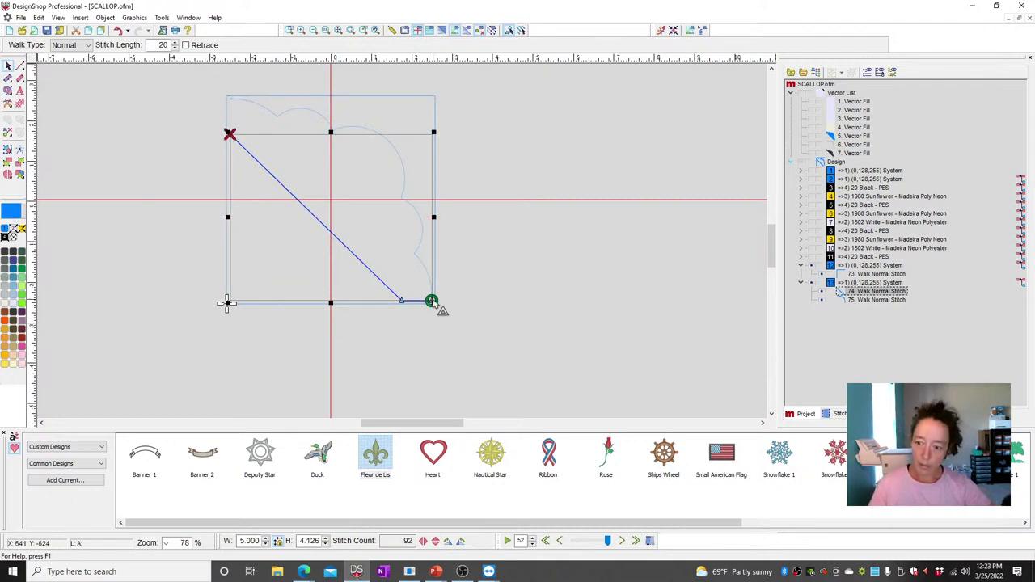
pyautogui.moveTo(431, 302); pyautogui.dragTo(402, 301)
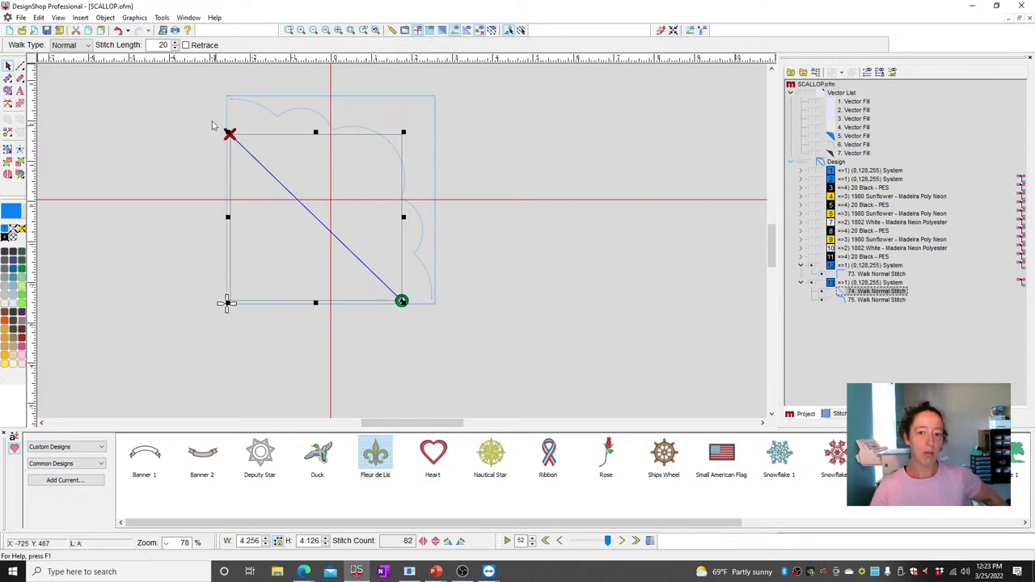
pyautogui.doubleClick(162, 44)
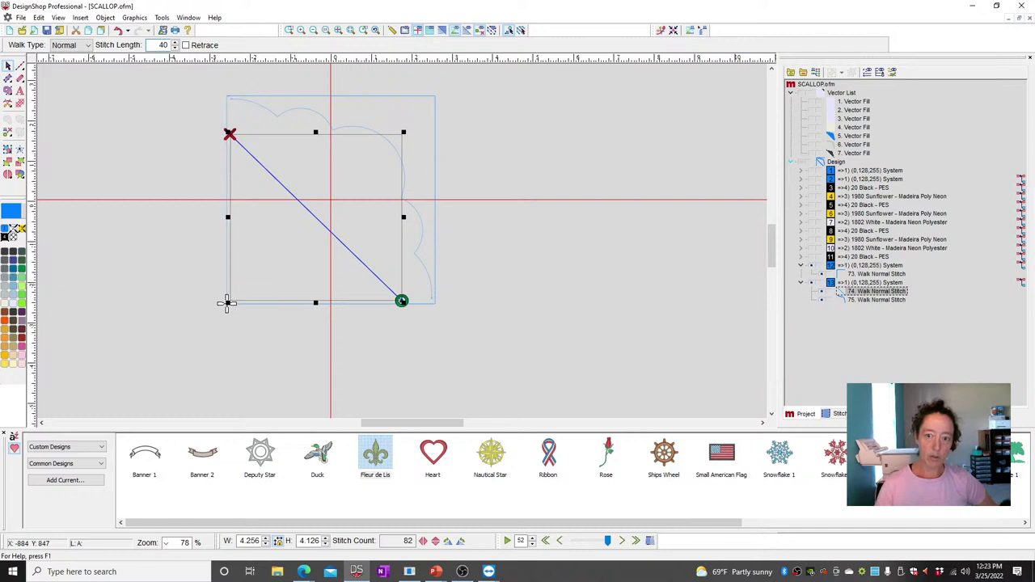
pyautogui.write('40')
pyautogui.press('Return')
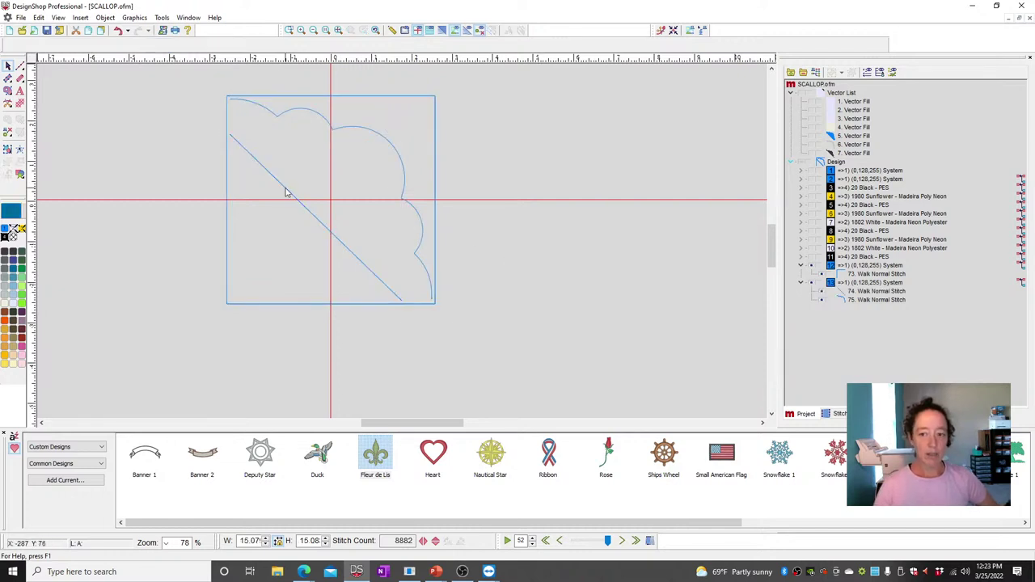
pyautogui.click(285, 193)
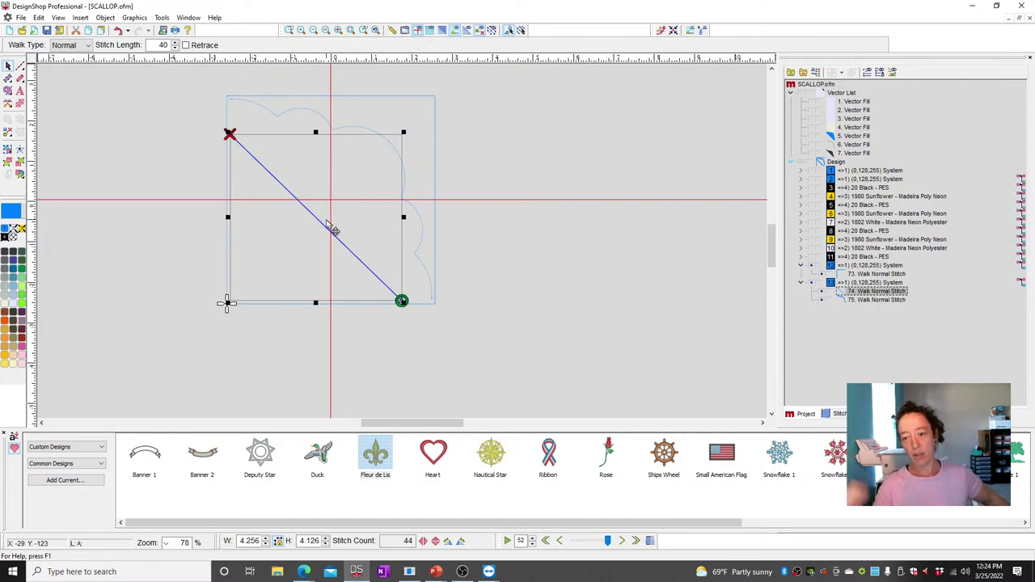
# Change the walk type of the scalloped edge stitch, element 75, to Bean
pyautogui.click(857, 302)
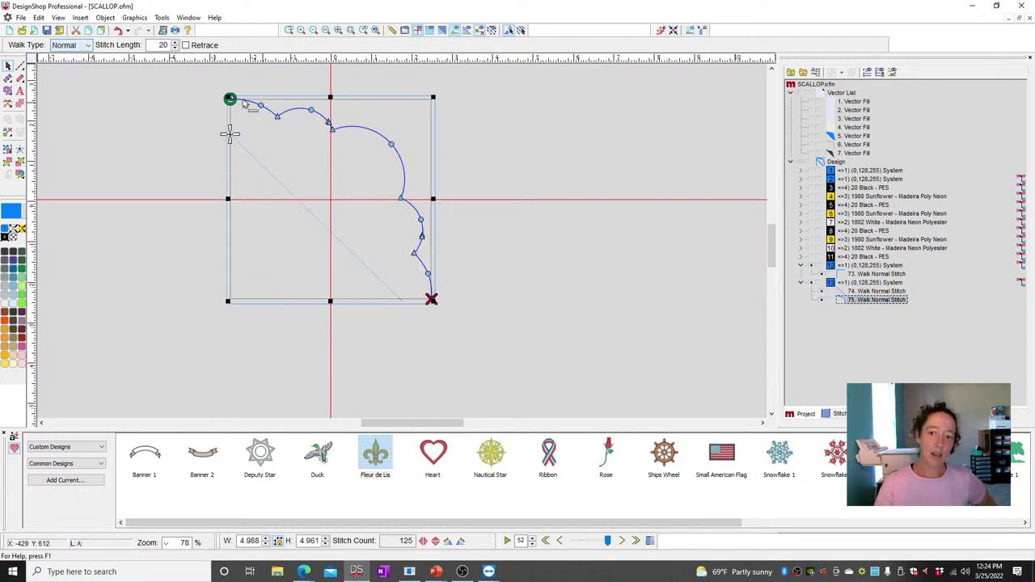
pyautogui.click(86, 46)
pyautogui.click(73, 68)
pyautogui.click(580, 244)
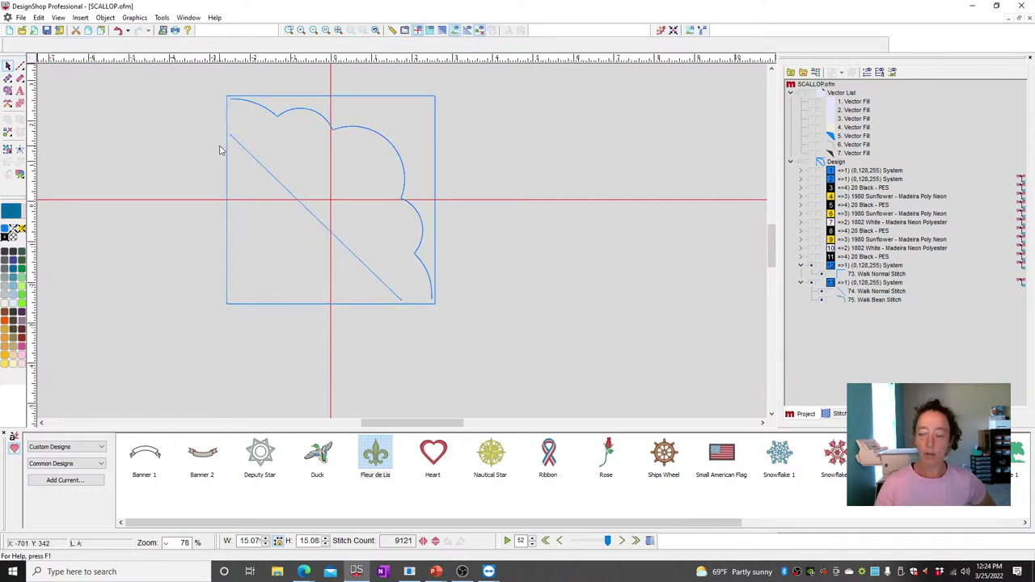
# Compare the corner stitches against the full handkerchief square, then against the scalloped handkerchief shape, vector fill 2, and select the bean stitch
pyautogui.click(815, 102)
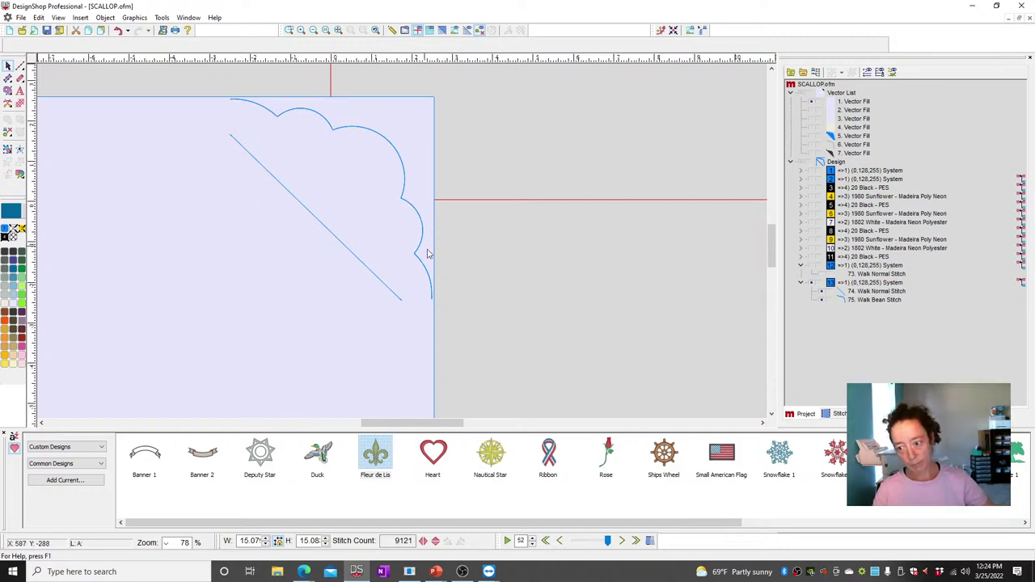
pyautogui.press('Return')
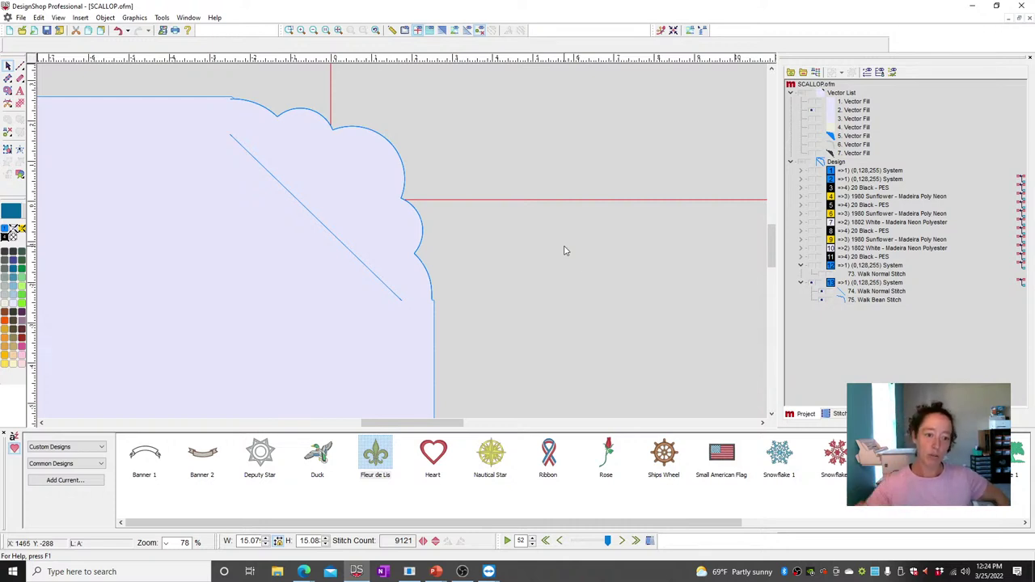
pyautogui.click(849, 301)
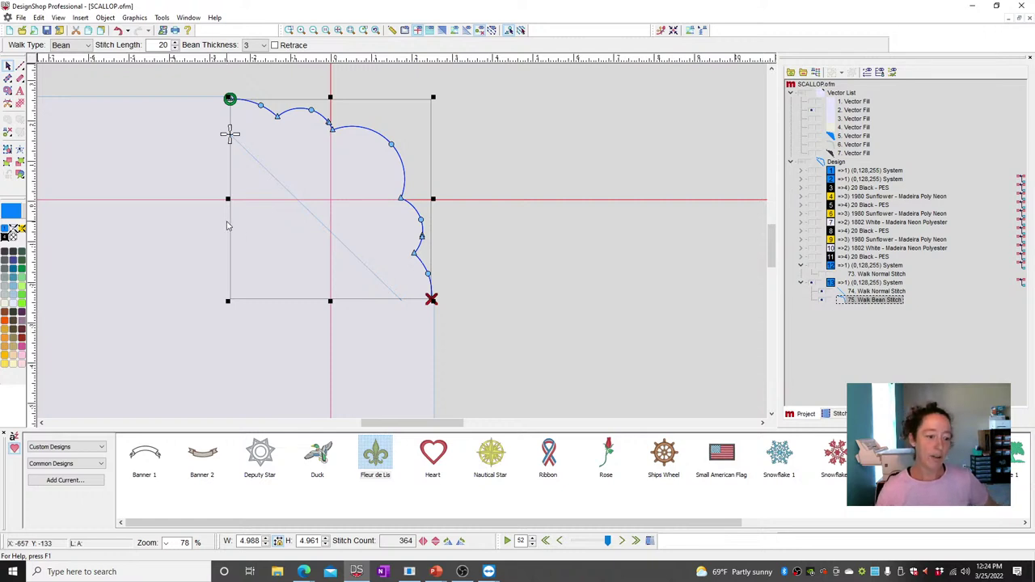
# Show the grey scallop border, vector fill 6, and add a Complex Fill element made from it
pyautogui.click(855, 143)
pyautogui.click(812, 143)
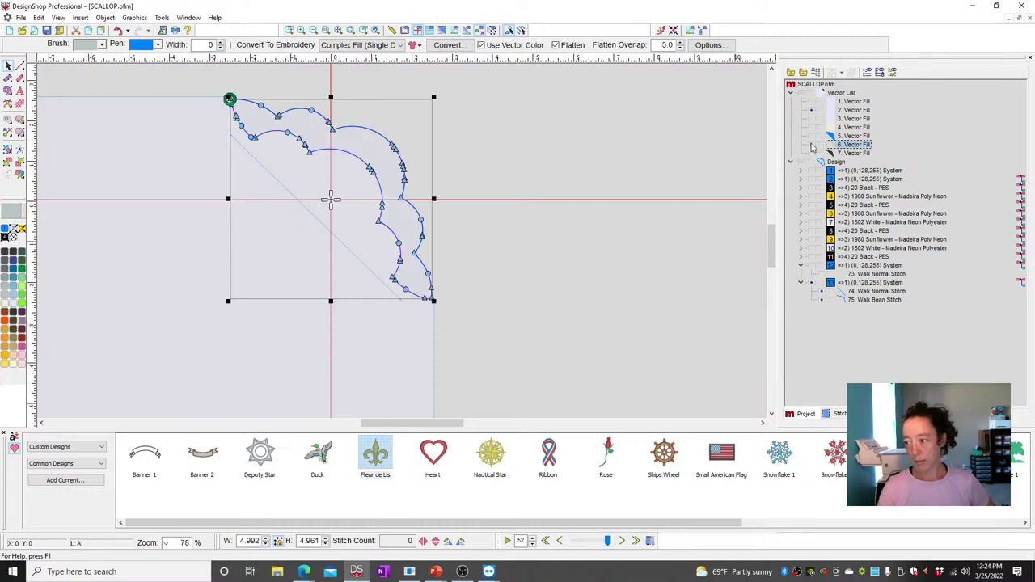
pyautogui.rightClick(292, 125)
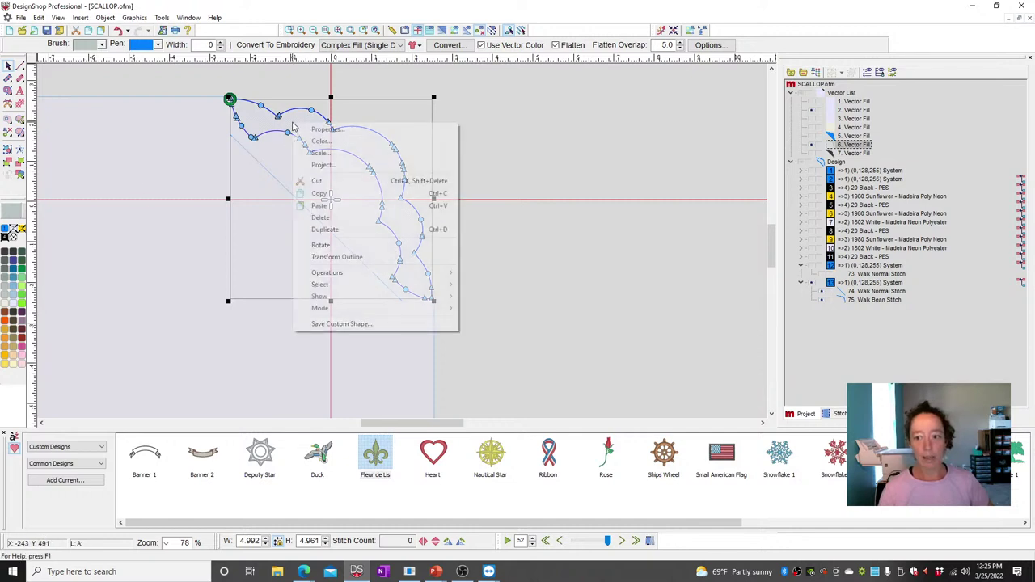
pyautogui.moveTo(380, 274)
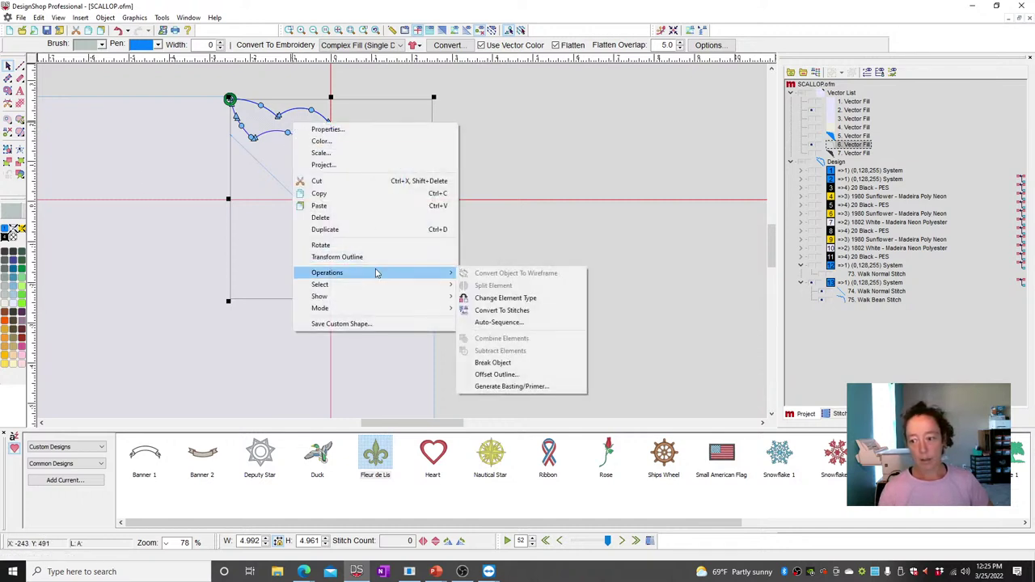
pyautogui.click(533, 299)
pyautogui.click(489, 267)
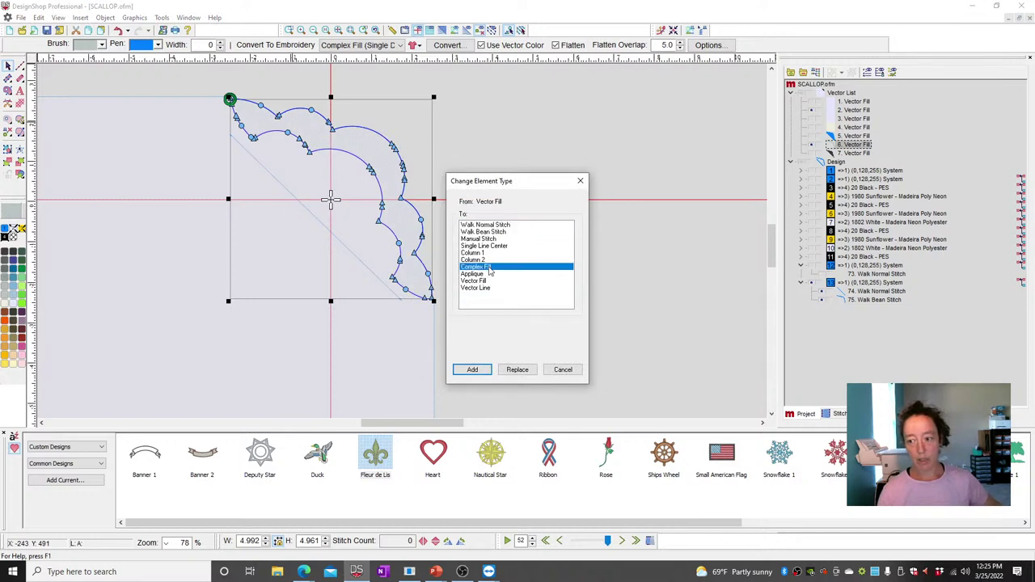
pyautogui.click(486, 372)
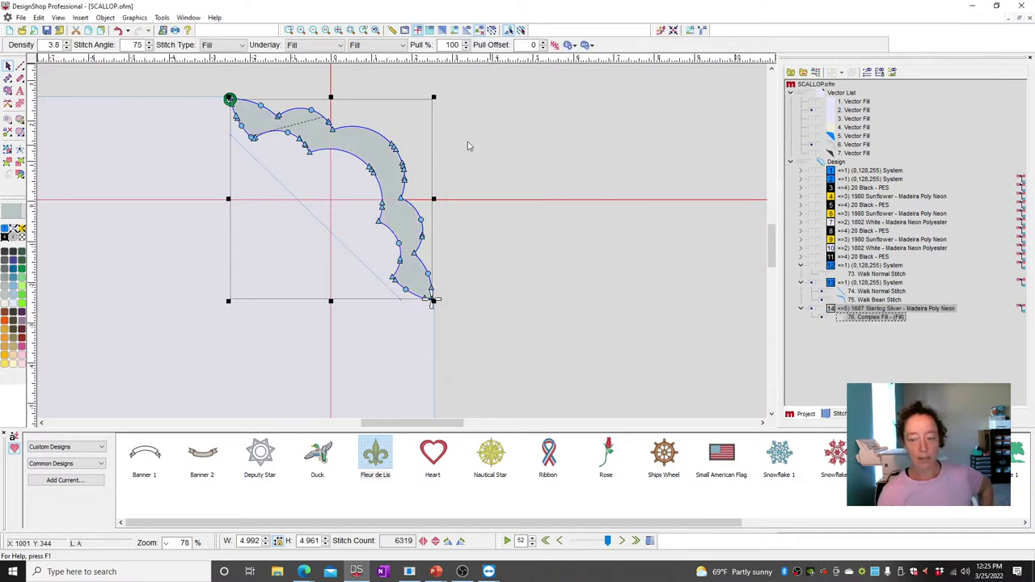
# Change the border's complex fill to the Decorative stitch type with the Honeycomb pattern
pyautogui.click(216, 45)
pyautogui.click(218, 98)
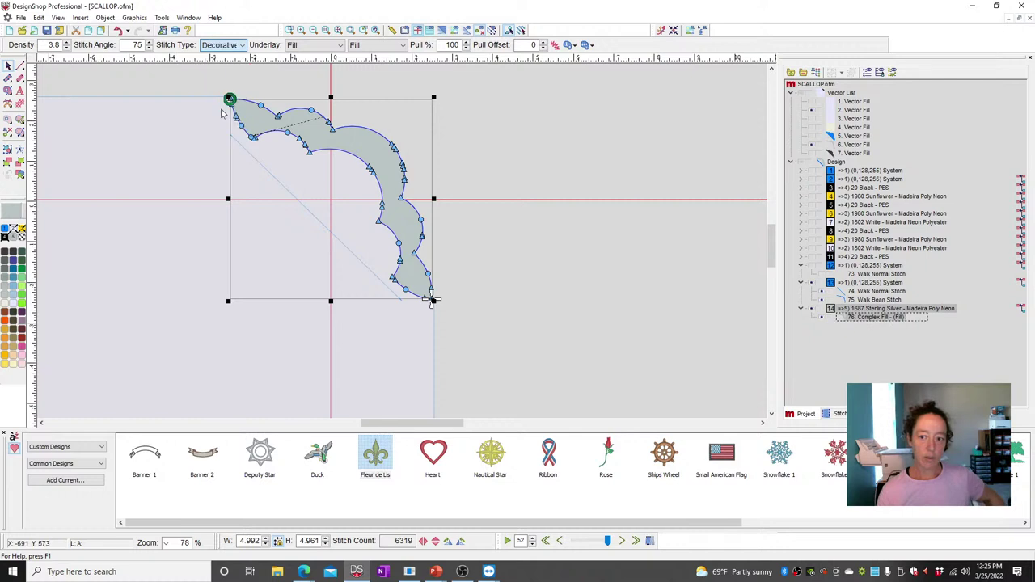
pyautogui.click(285, 45)
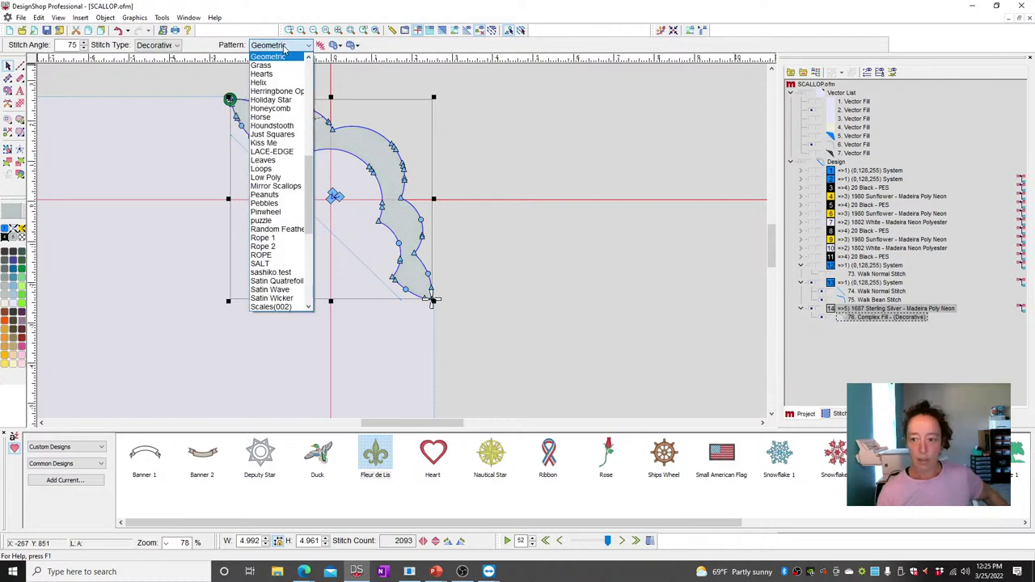
pyautogui.click(272, 105)
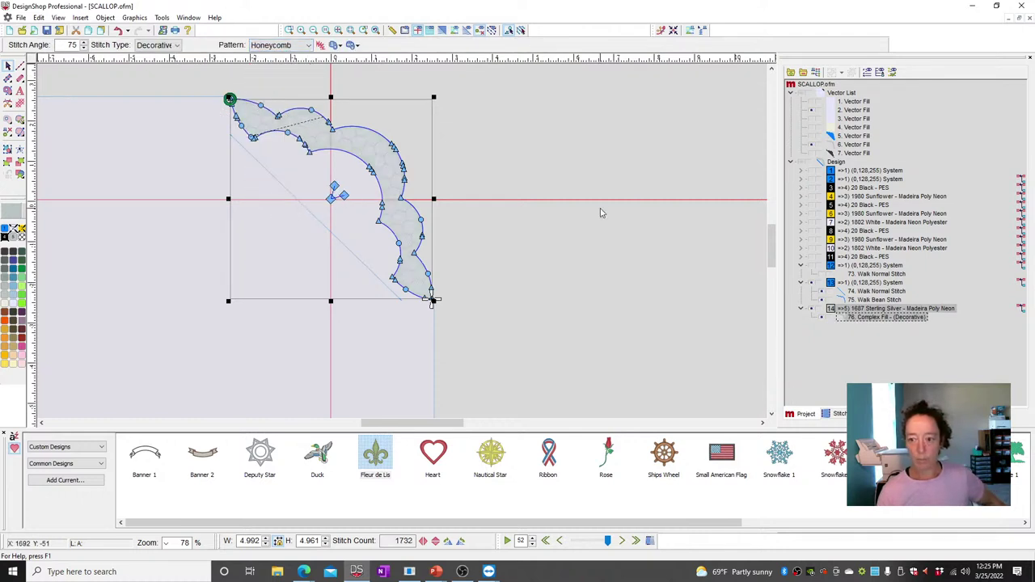
pyautogui.click(592, 247)
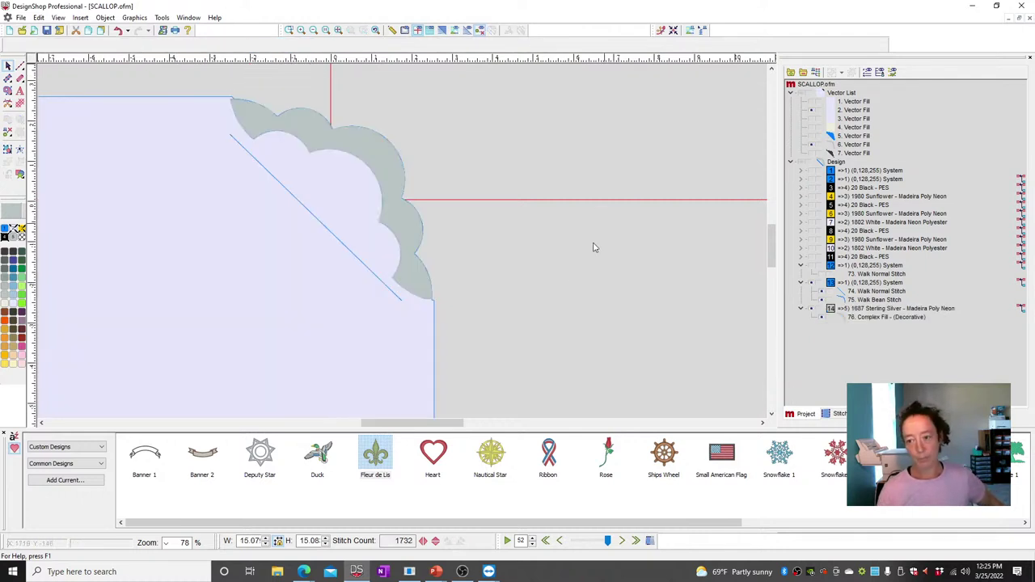
# Add a Single Line Center element made from the grey scallop border, vector fill 6, around the honeycomb fill
pyautogui.click(841, 318)
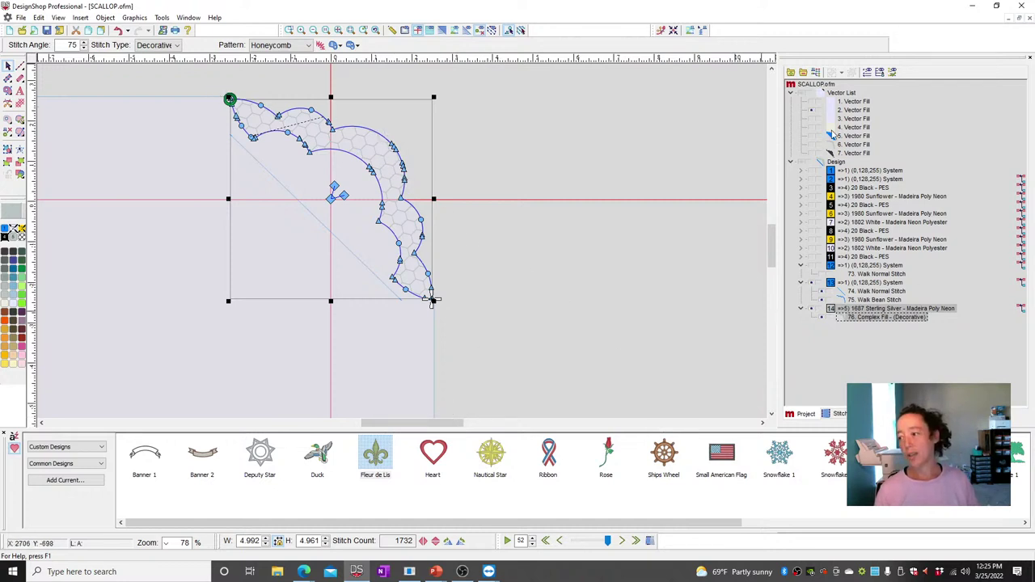
pyautogui.click(854, 147)
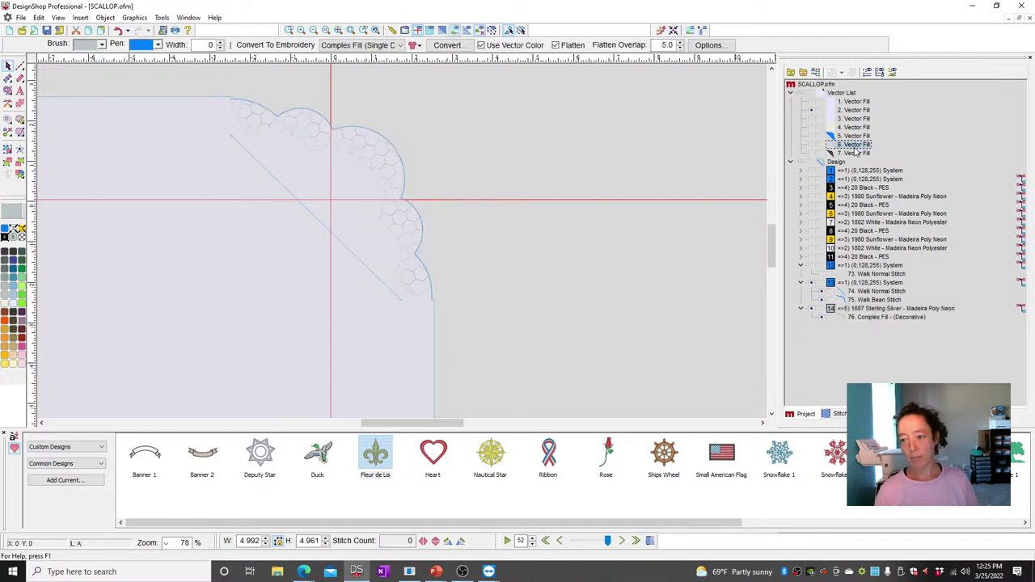
pyautogui.click(817, 146)
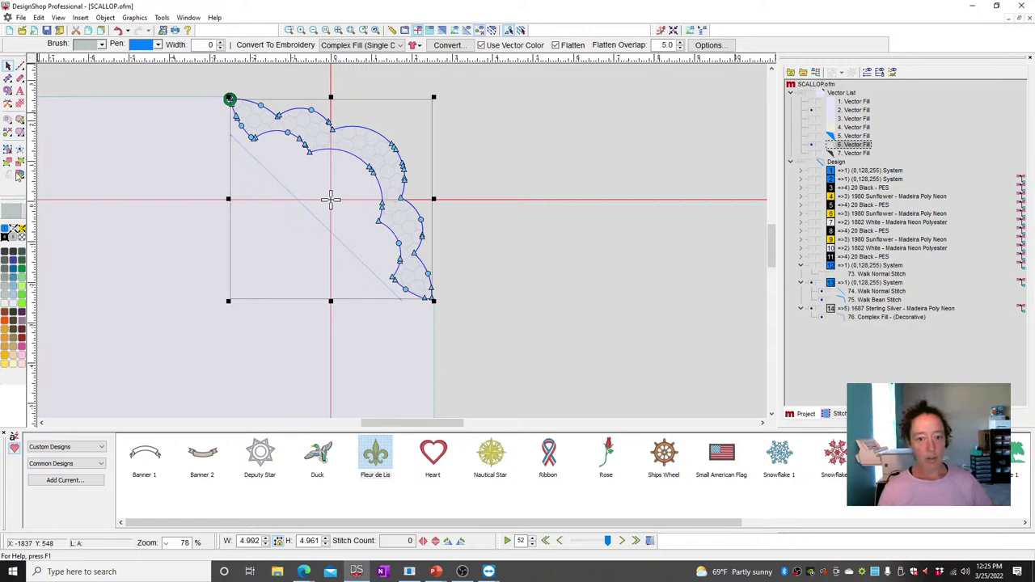
pyautogui.rightClick(856, 145)
pyautogui.moveTo(885, 283)
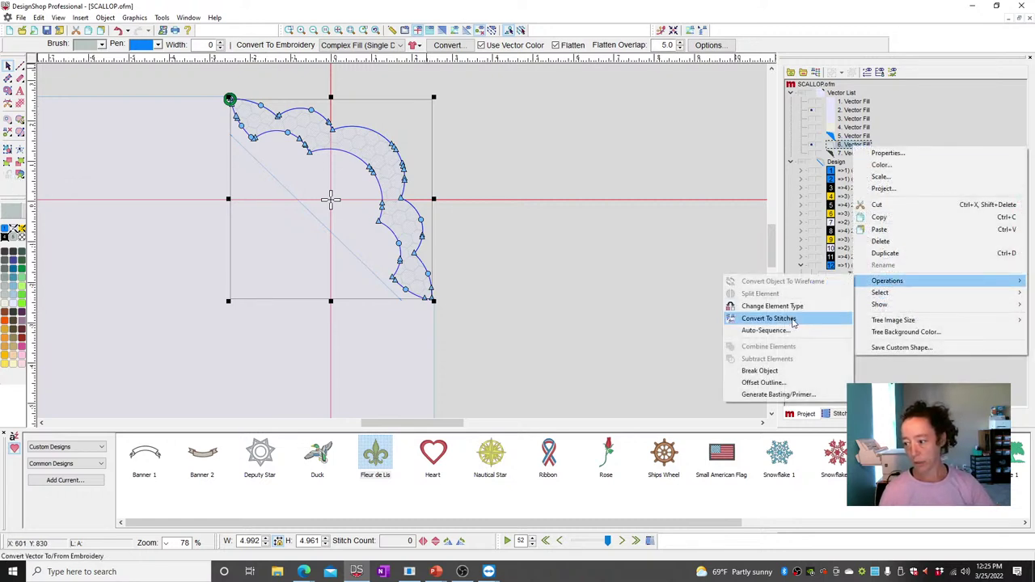
pyautogui.click(789, 307)
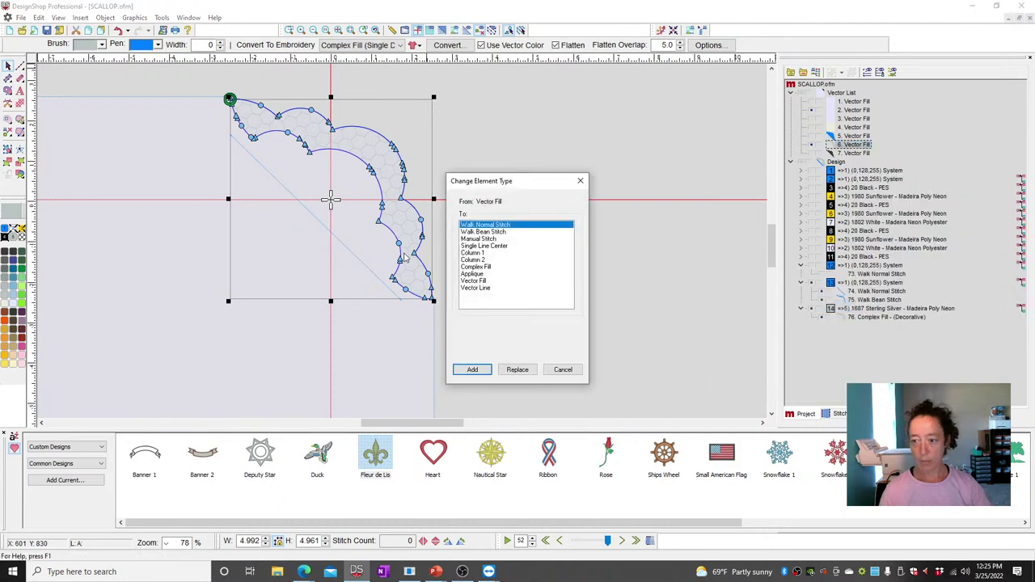
pyautogui.click(482, 246)
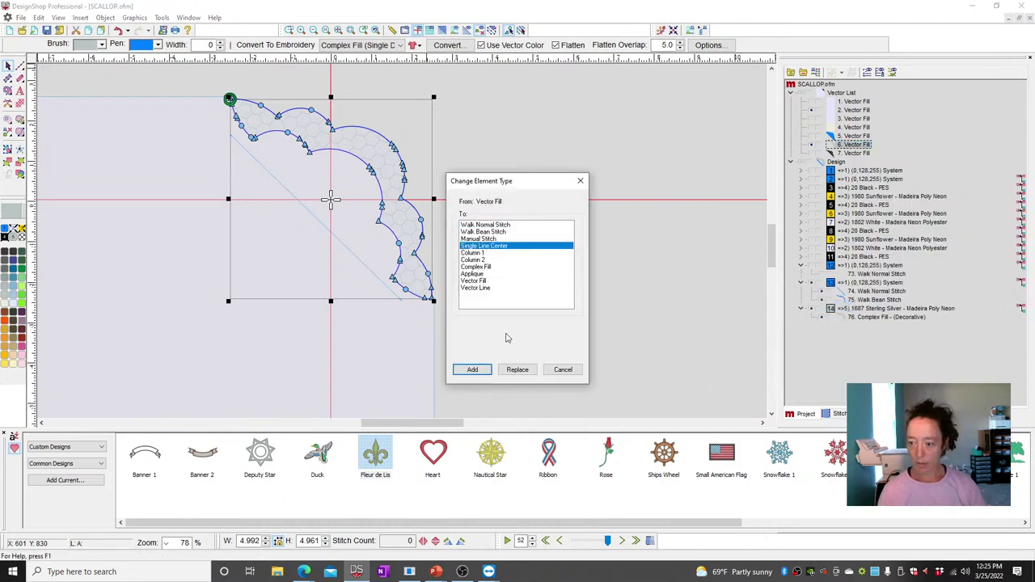
pyautogui.click(530, 368)
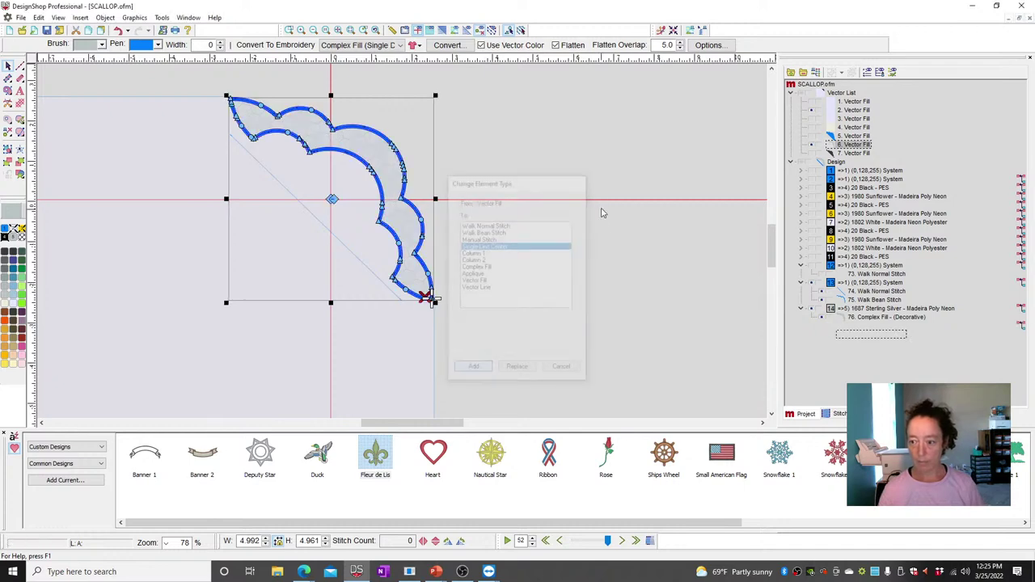
# Place the satin border's start and end at its upper-left tip and split the border at its lower-right tip
pyautogui.click(288, 30)
pyautogui.moveTo(207, 82); pyautogui.dragTo(375, 181)
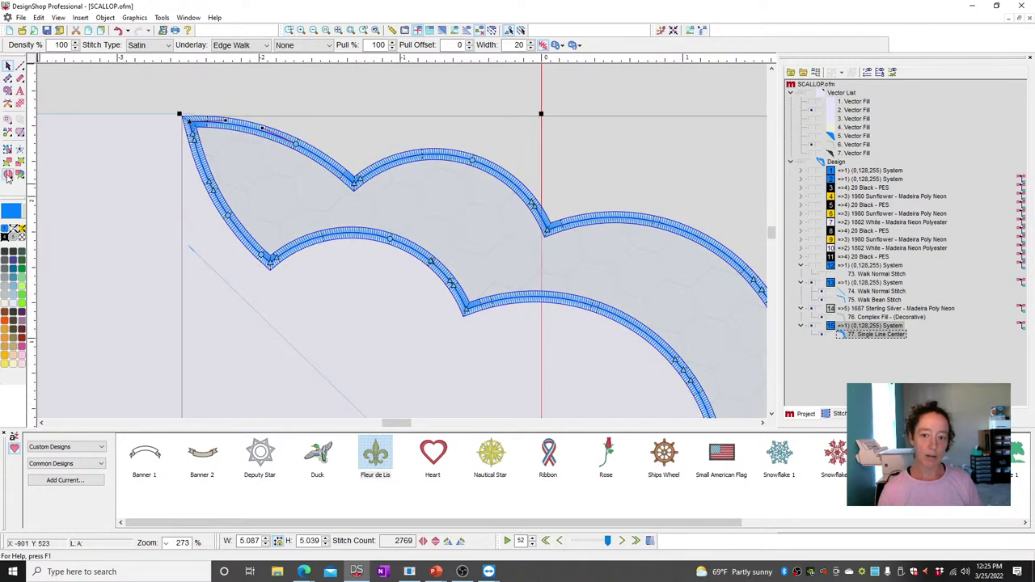
pyautogui.scroll(-5, 476, 215)
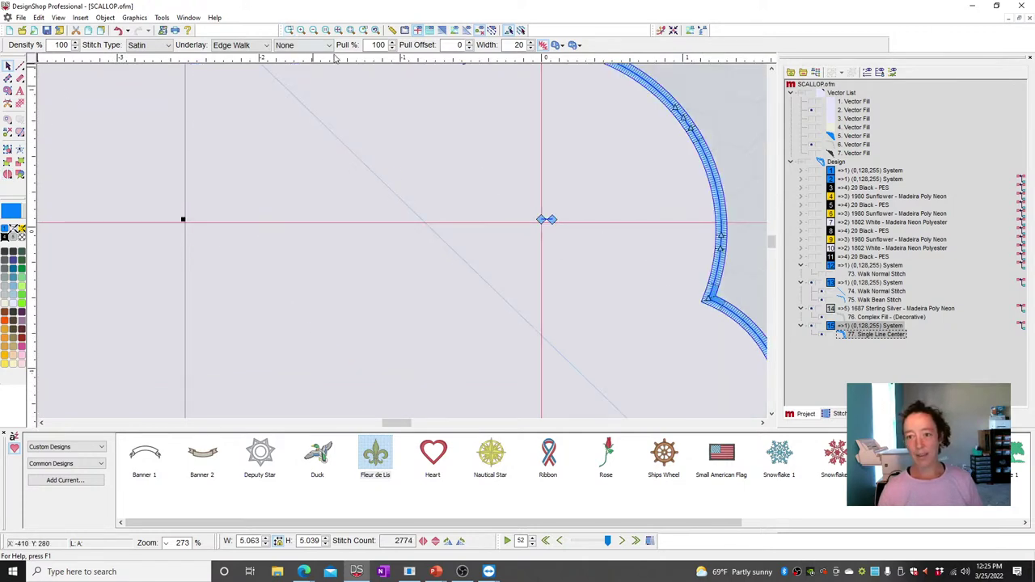
pyautogui.click(338, 30)
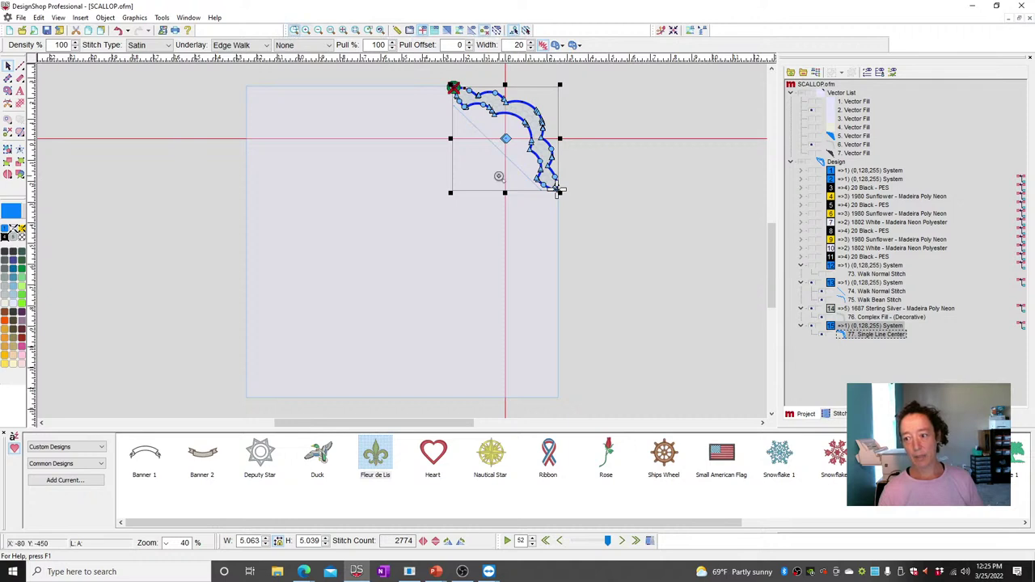
pyautogui.moveTo(549, 163); pyautogui.dragTo(615, 224)
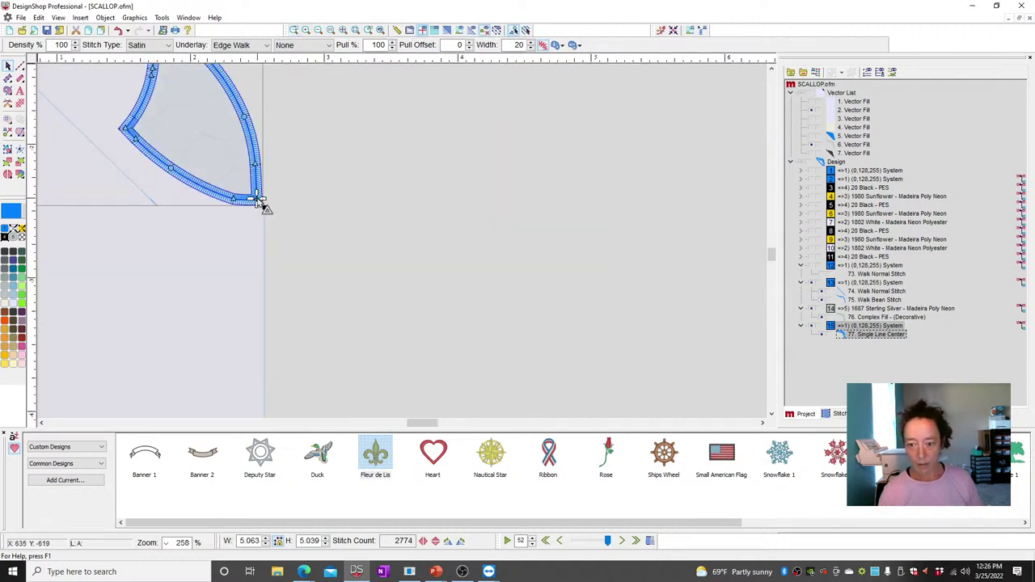
pyautogui.click(12, 178)
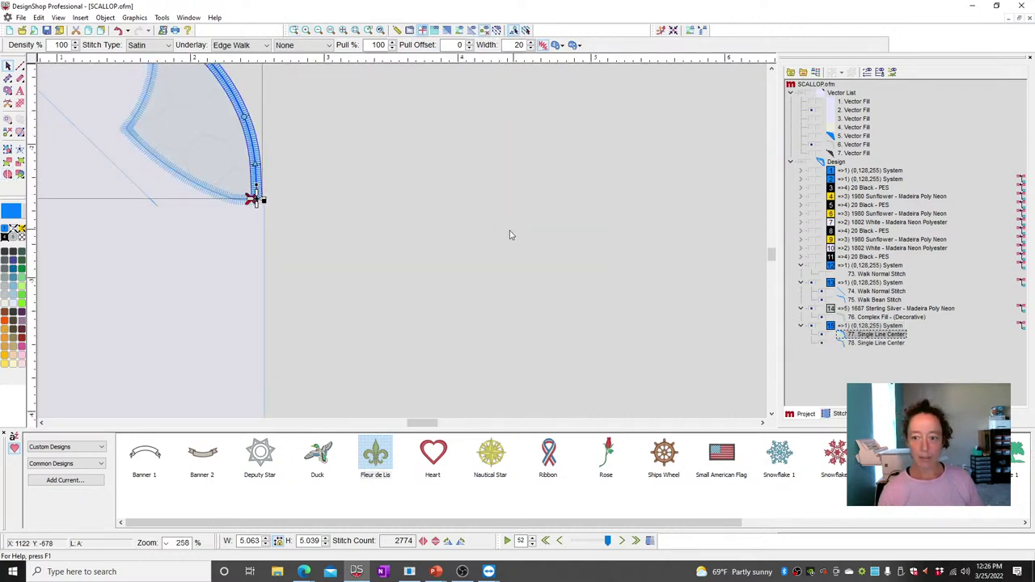
# Set the satin width of the outer scallop border, element 77, to 40 and the inner border, element 78, to 30
pyautogui.click(237, 108)
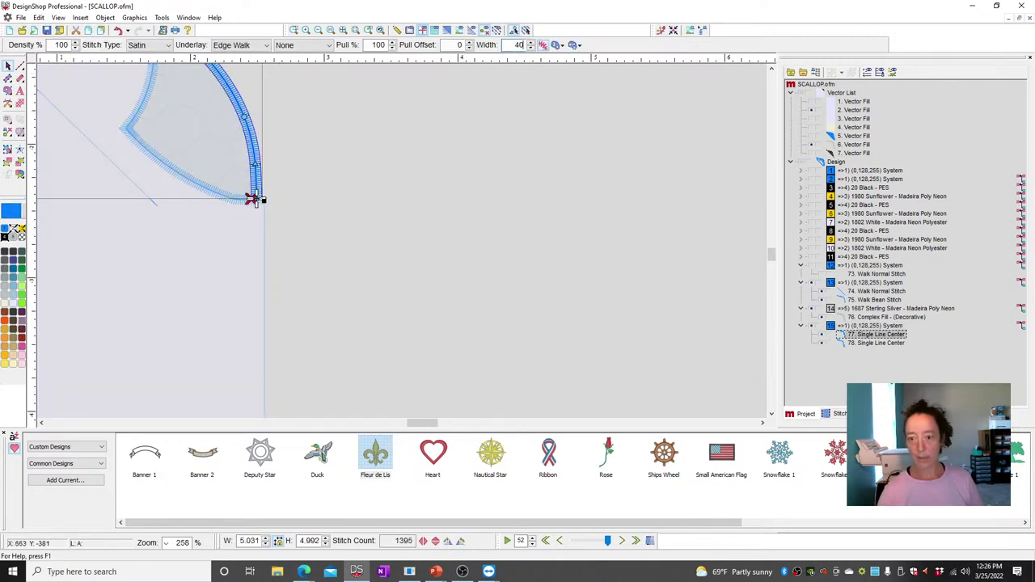
pyautogui.press('Return')
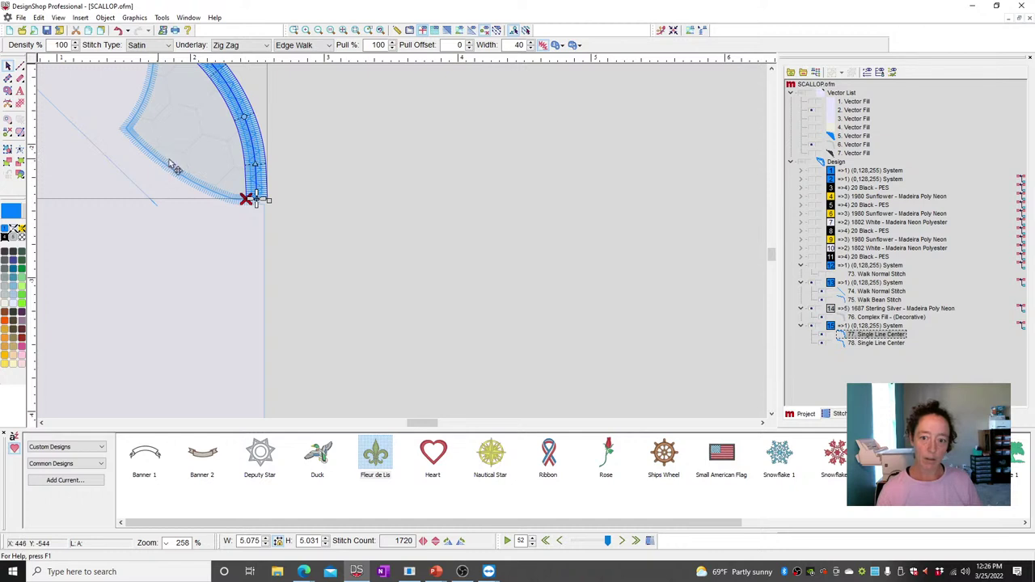
pyautogui.click(196, 186)
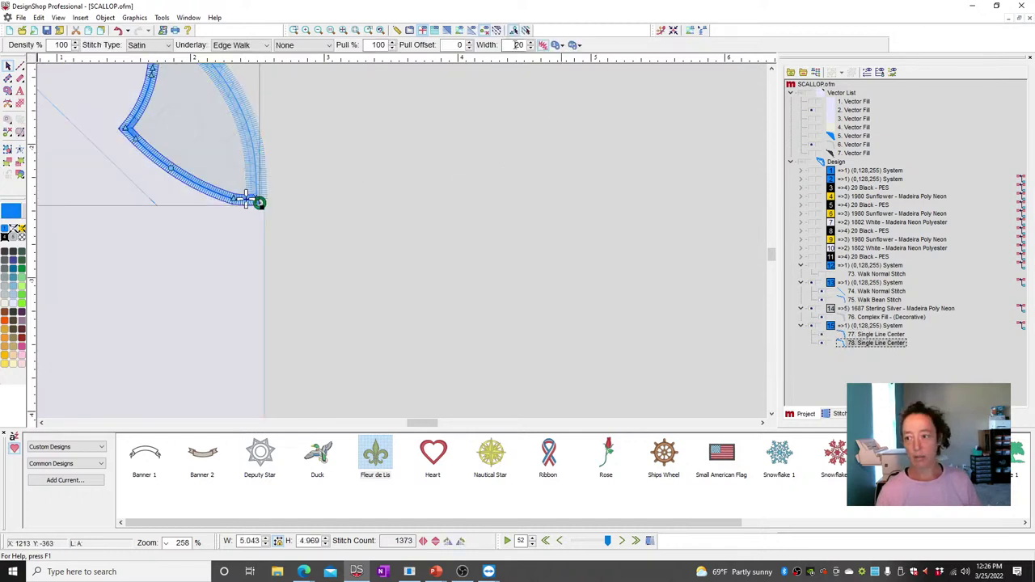
pyautogui.write('30')
pyautogui.press('Return')
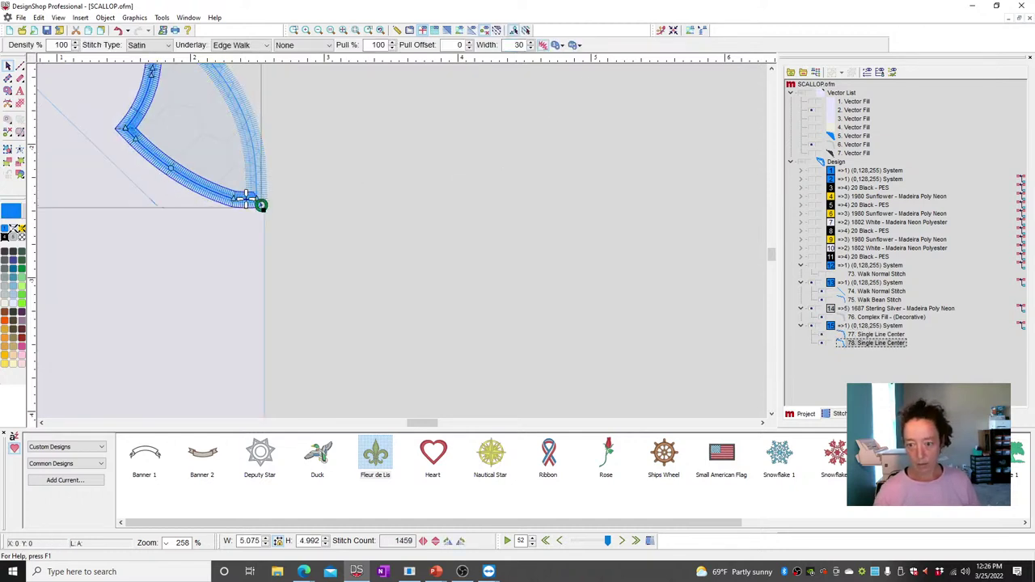
pyautogui.click(461, 222)
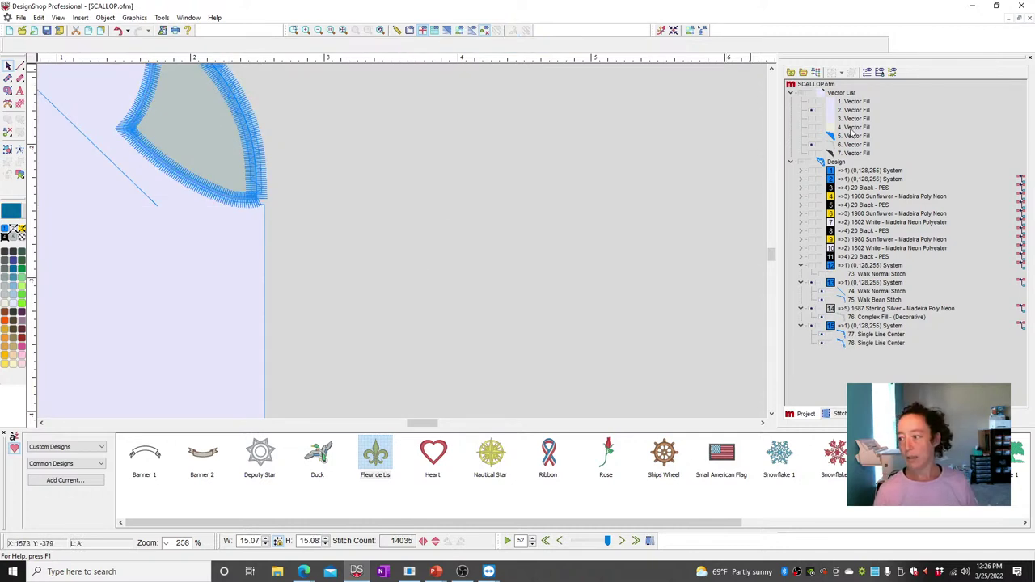
# Extend the inner satin border's end at the upper-left tip to cover the outer border's end, and adjust its curve there
pyautogui.click(342, 31)
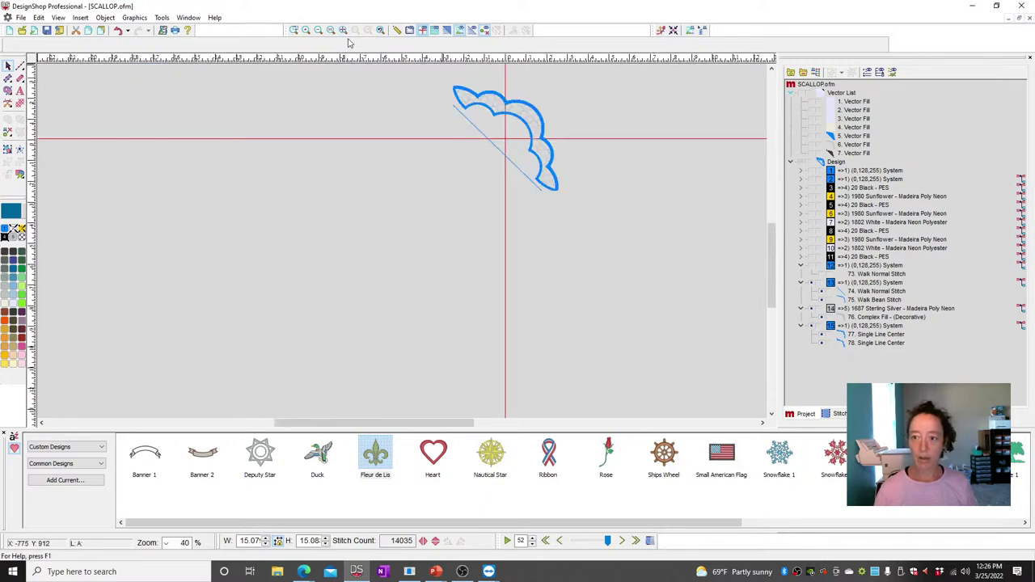
pyautogui.click(294, 30)
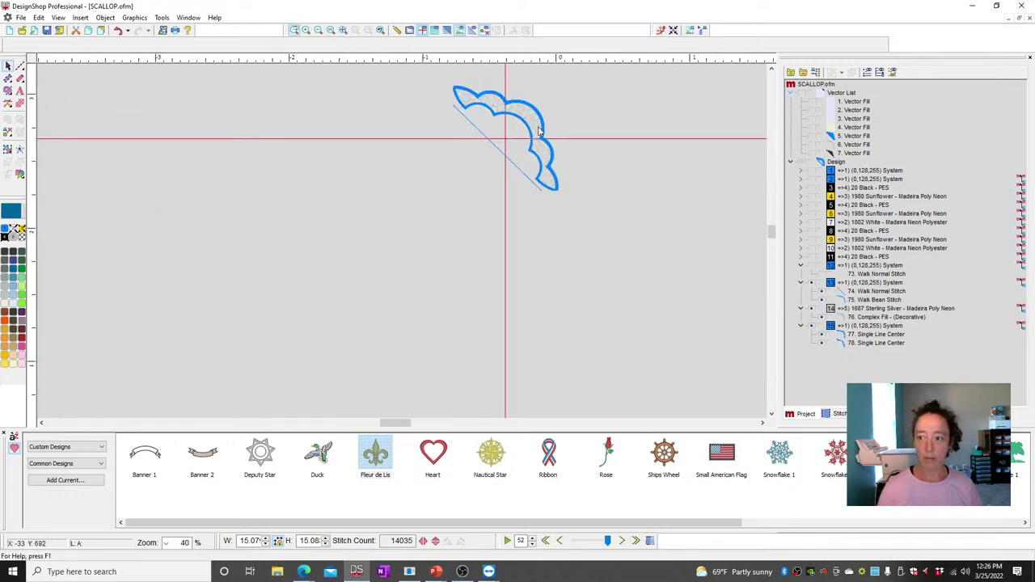
pyautogui.click(230, 166)
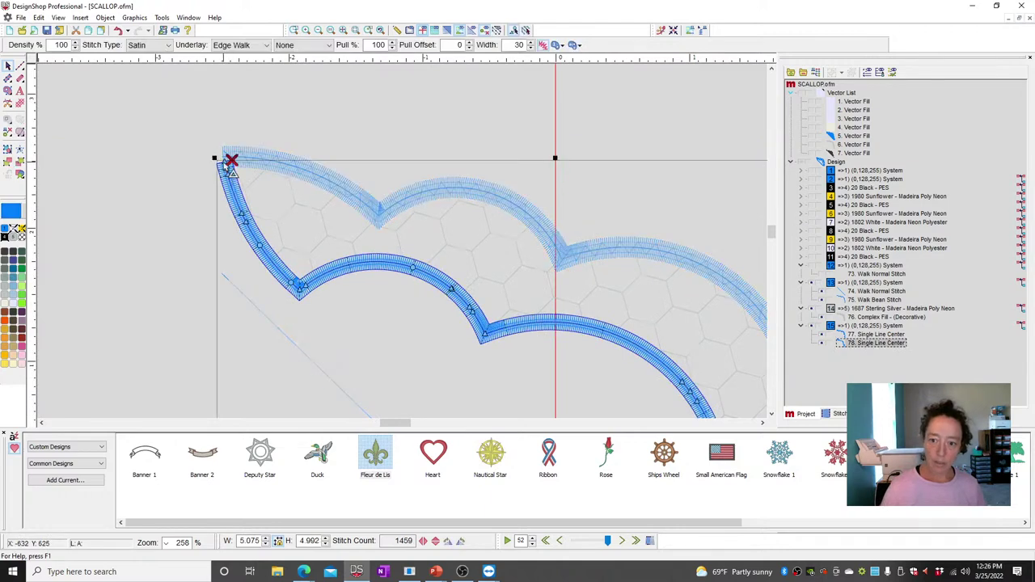
pyautogui.moveTo(230, 158); pyautogui.dragTo(234, 148)
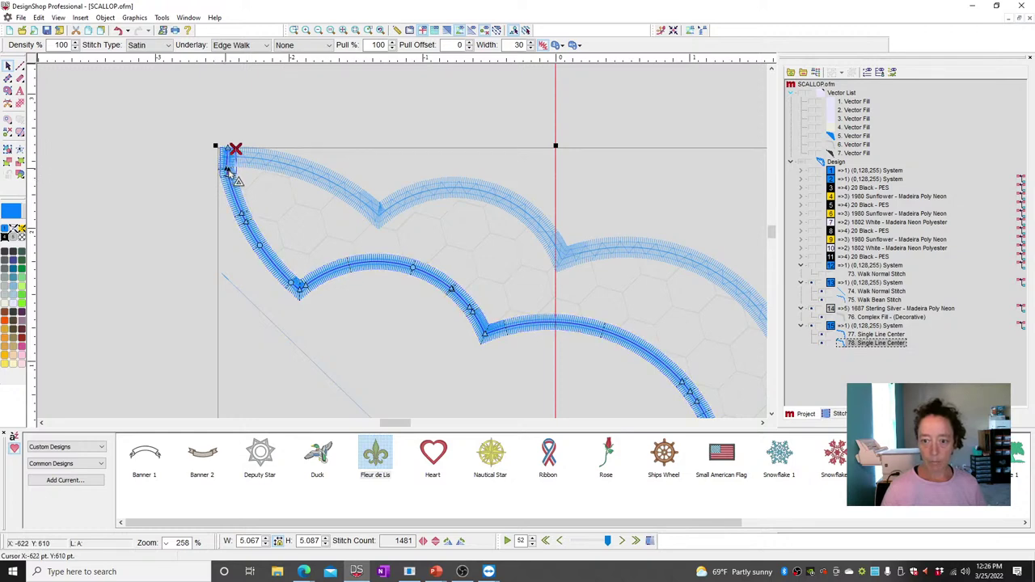
pyautogui.click(321, 116)
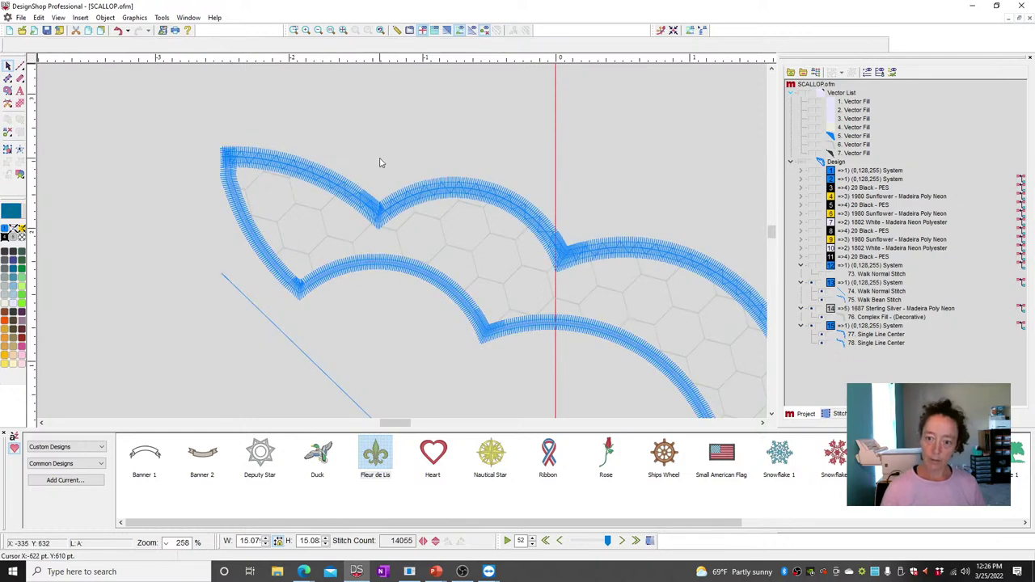
pyautogui.click(232, 211)
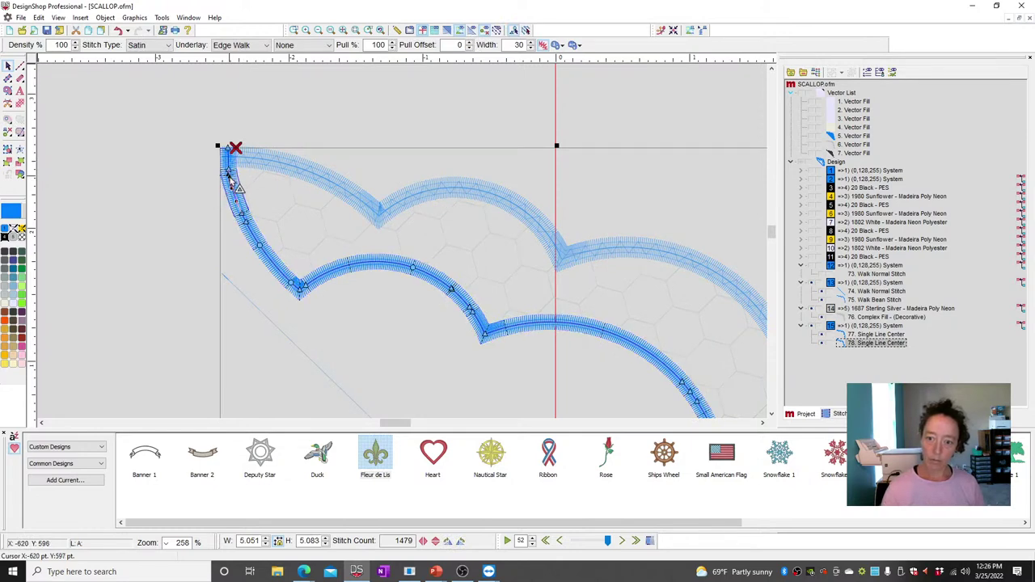
# Reshape the inner satin border's start at the lower-right tip so it overlaps the outer border's end, undoing the stray edit
pyautogui.click(342, 30)
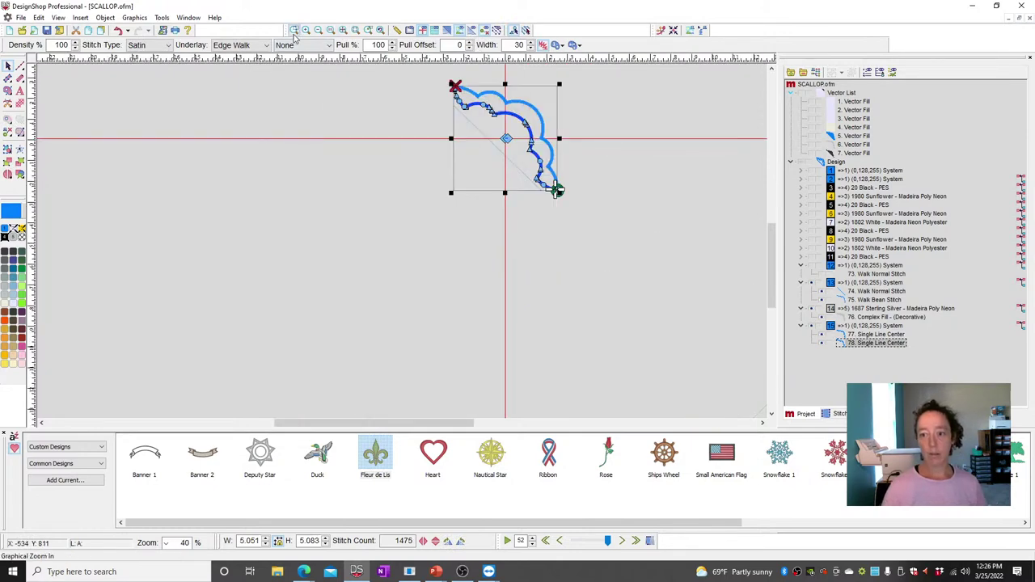
pyautogui.click(294, 30)
pyautogui.moveTo(537, 179); pyautogui.dragTo(593, 222)
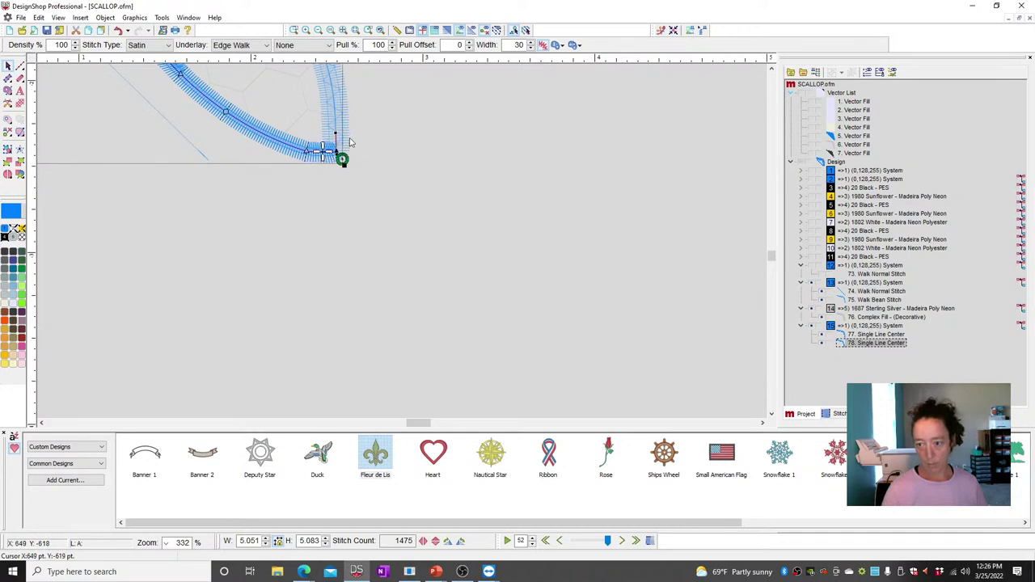
pyautogui.moveTo(341, 158); pyautogui.dragTo(350, 158)
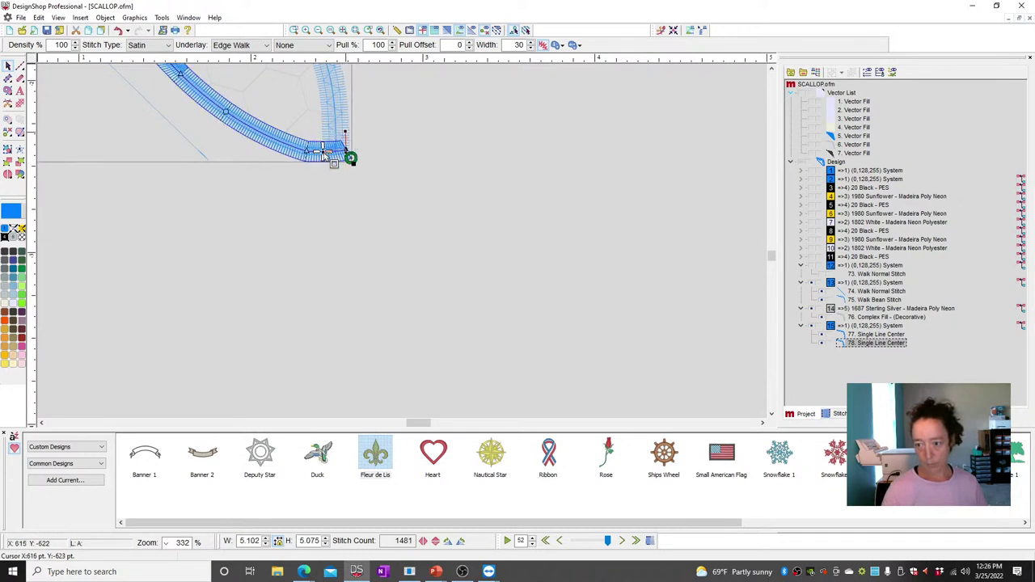
pyautogui.moveTo(351, 158); pyautogui.dragTo(201, 289)
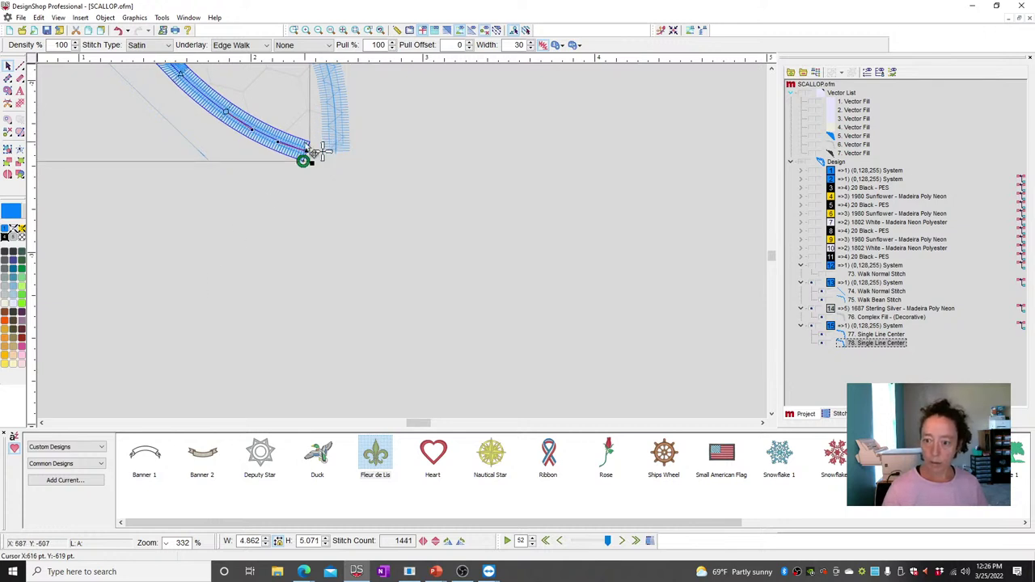
pyautogui.moveTo(322, 152)
pyautogui.mouseDown()
pyautogui.moveTo(353, 153)
pyautogui.moveTo(301, 152)
pyautogui.mouseUp()
pyautogui.moveTo(296, 145); pyautogui.dragTo(296, 149)
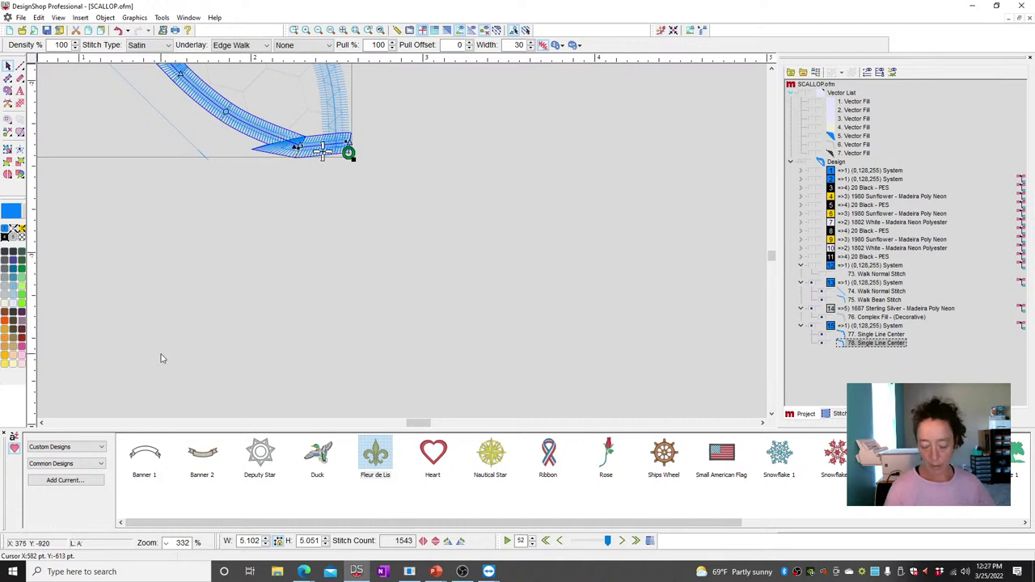
pyautogui.hotkey('ctrl', 'z')
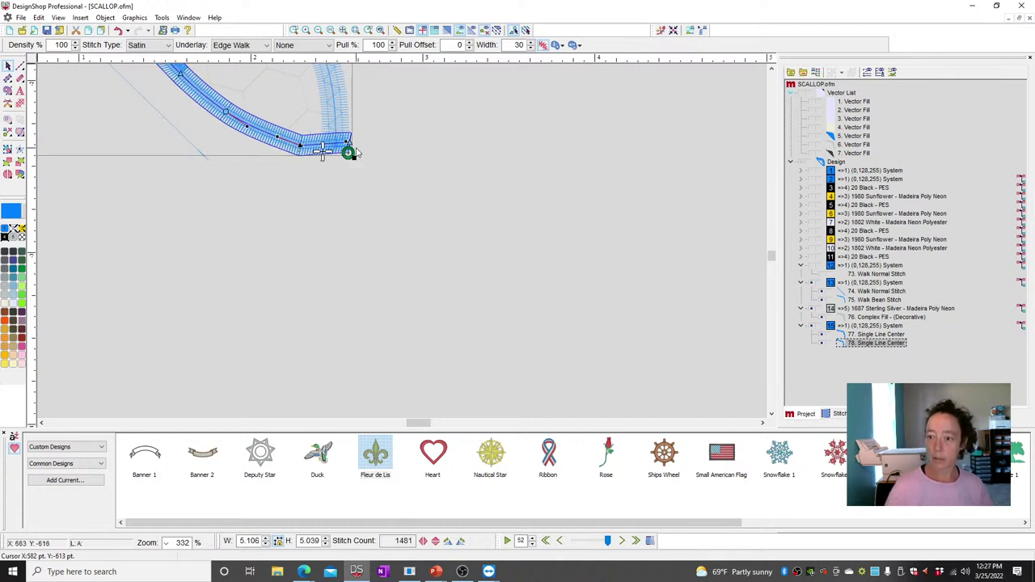
pyautogui.moveTo(347, 153); pyautogui.dragTo(350, 152)
pyautogui.click(495, 209)
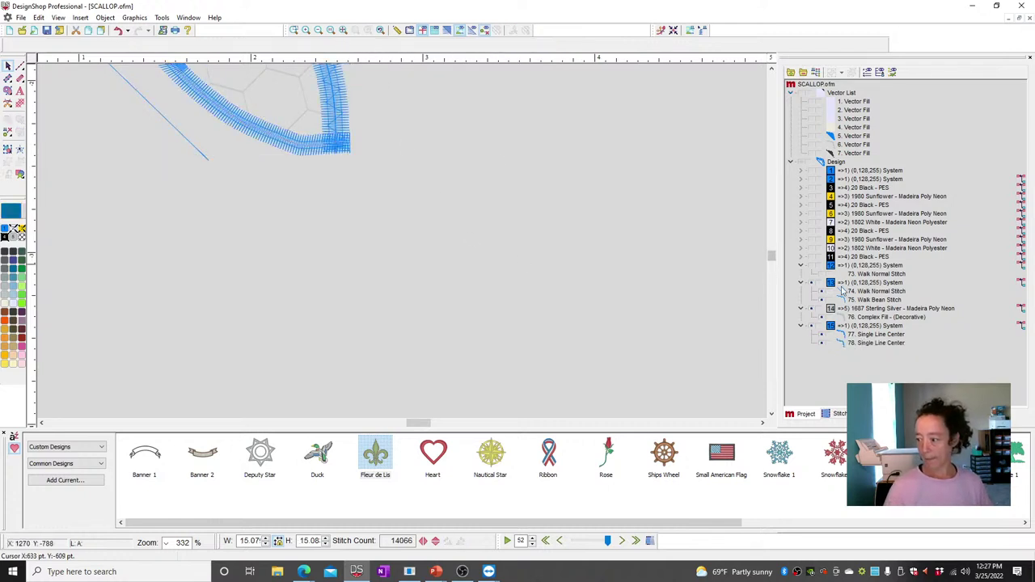
# Move the outer scallop's satin border after the inner border in the sewing order
pyautogui.click(343, 30)
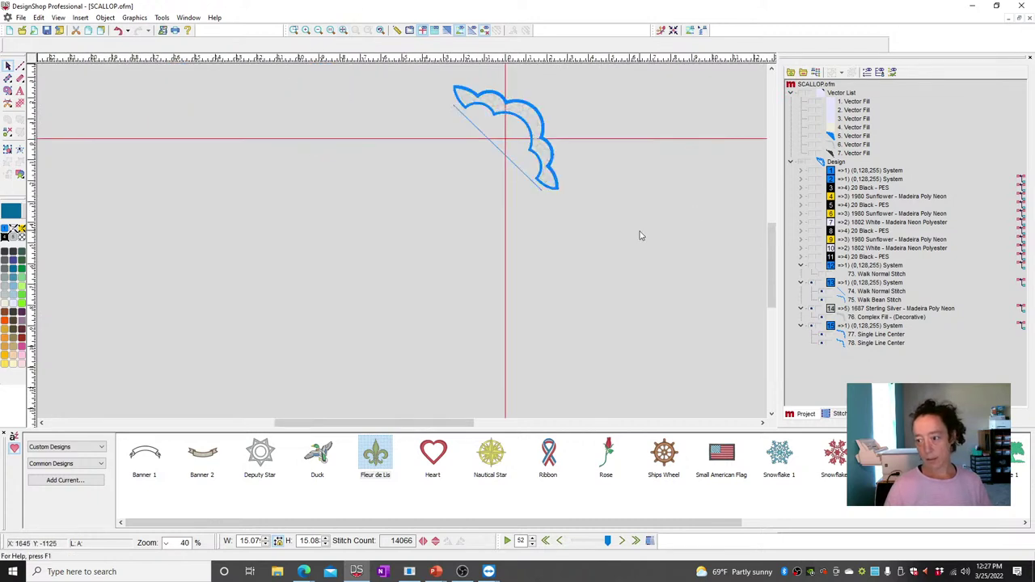
pyautogui.click(849, 336)
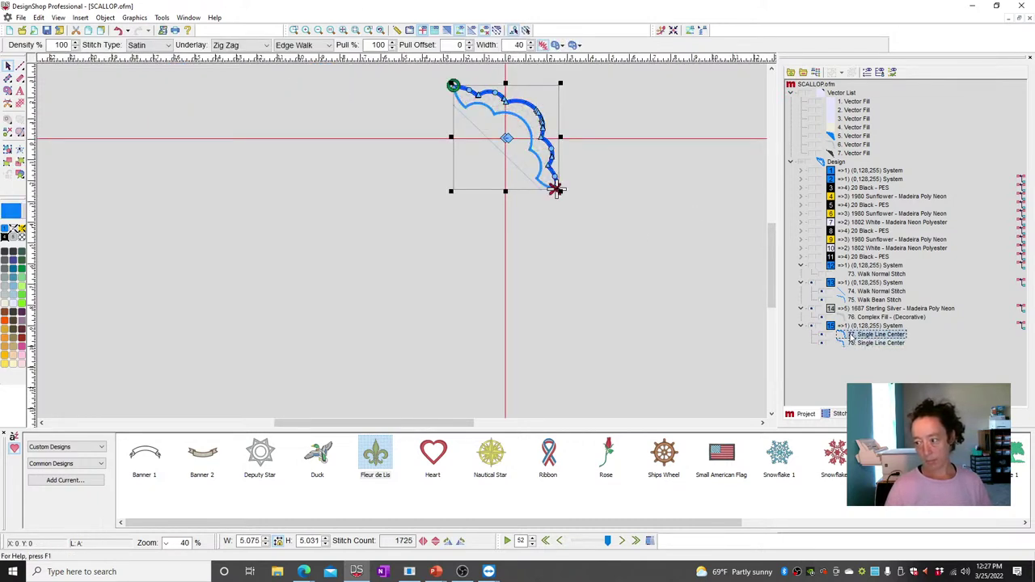
pyautogui.press('Delete')
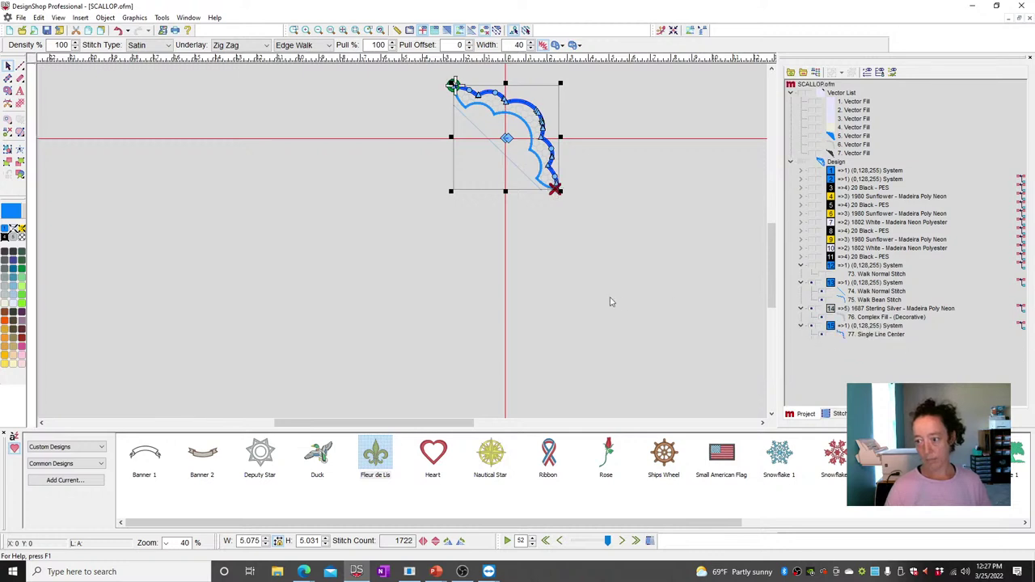
pyautogui.hotkey('ctrl', 'z')
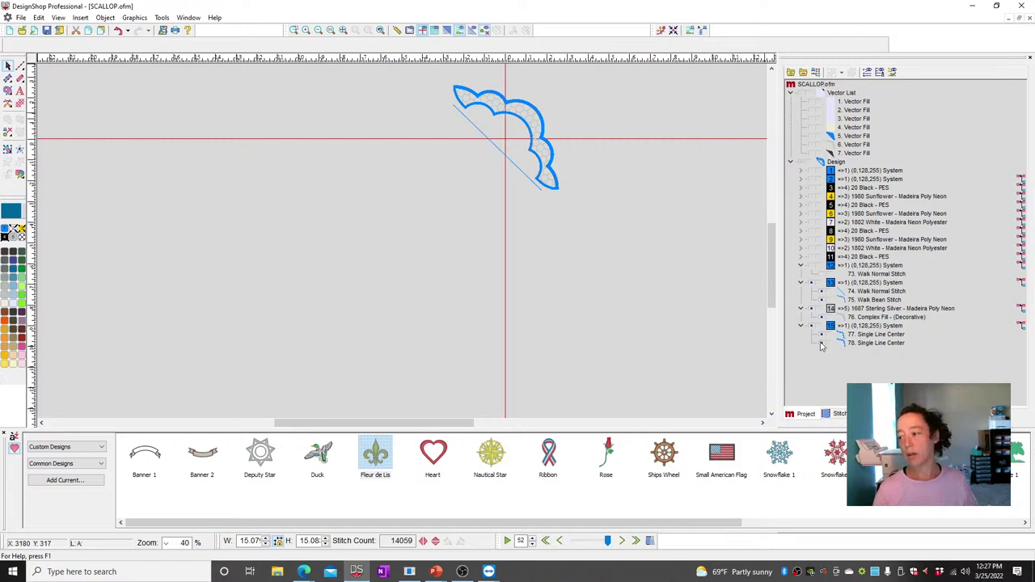
# Hide the new scallop's colour blocks 13, 14 and 15 and show the square outline in colour block 1
pyautogui.click(814, 291)
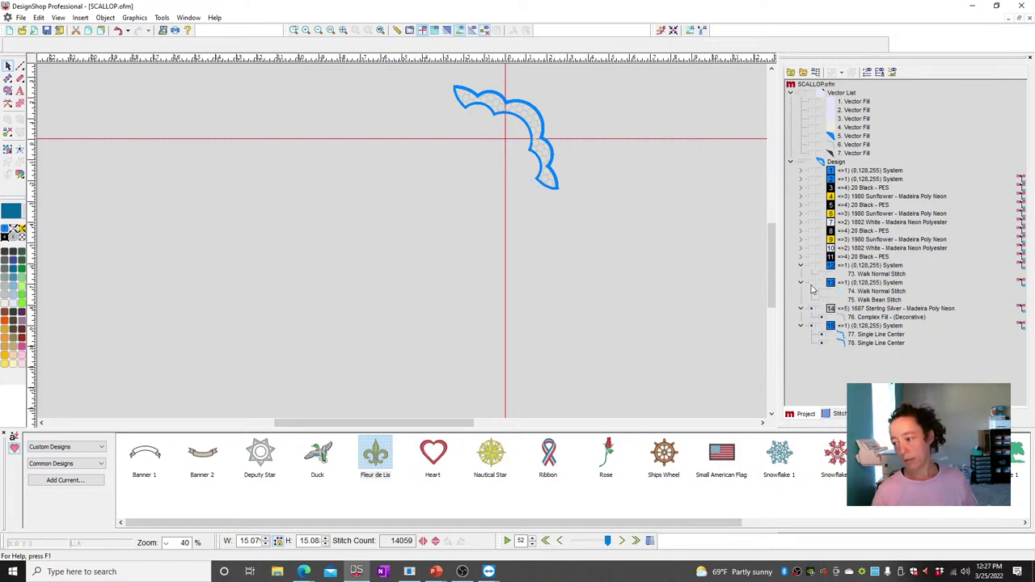
pyautogui.click(814, 327)
pyautogui.click(811, 171)
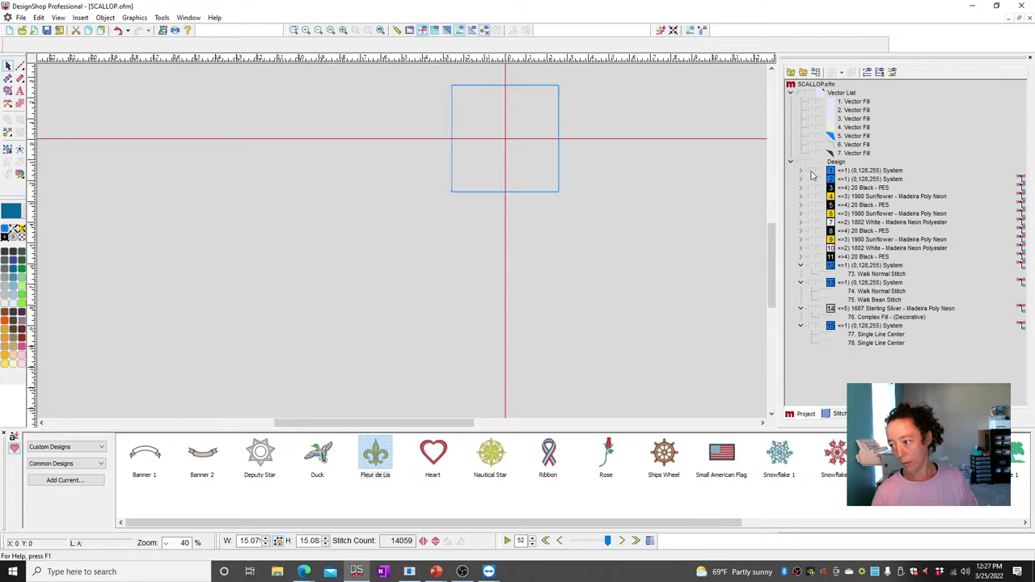
# Compare the square outline in colour block 1 with the scallop placement lines in block 2, leaving only block 2 shown
pyautogui.click(813, 179)
pyautogui.click(812, 172)
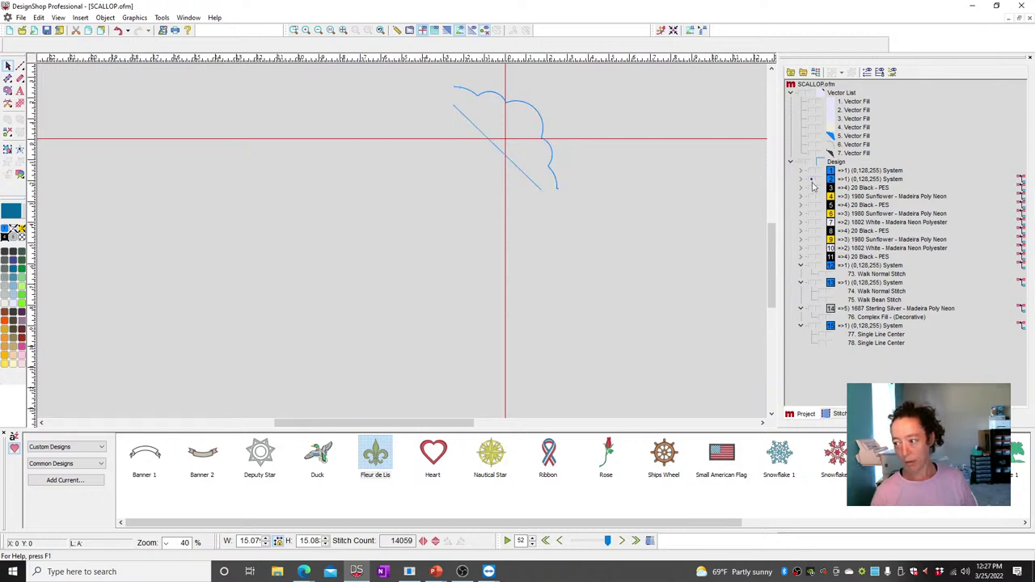
pyautogui.click(812, 180)
pyautogui.click(812, 171)
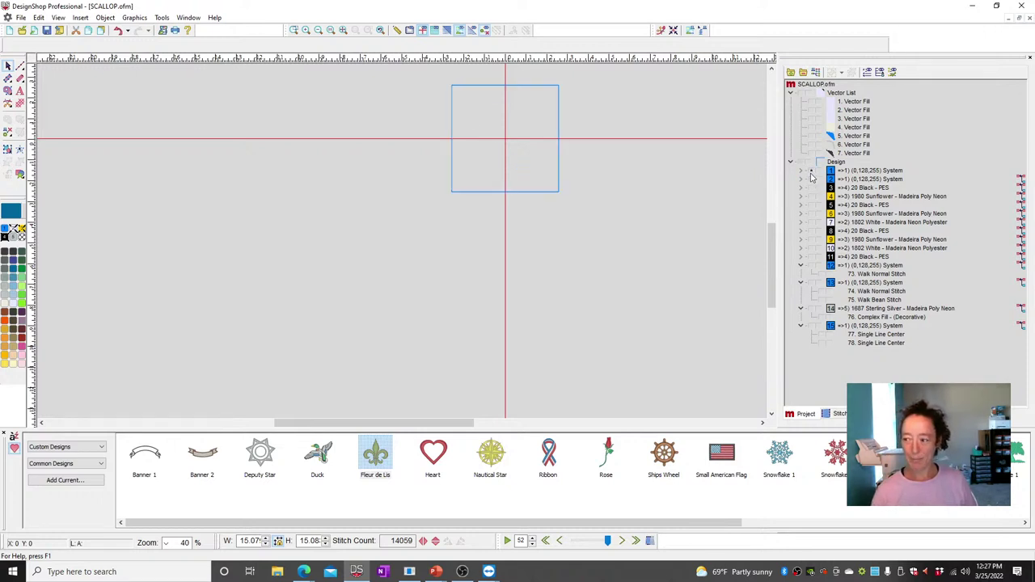
pyautogui.click(812, 171)
pyautogui.click(812, 180)
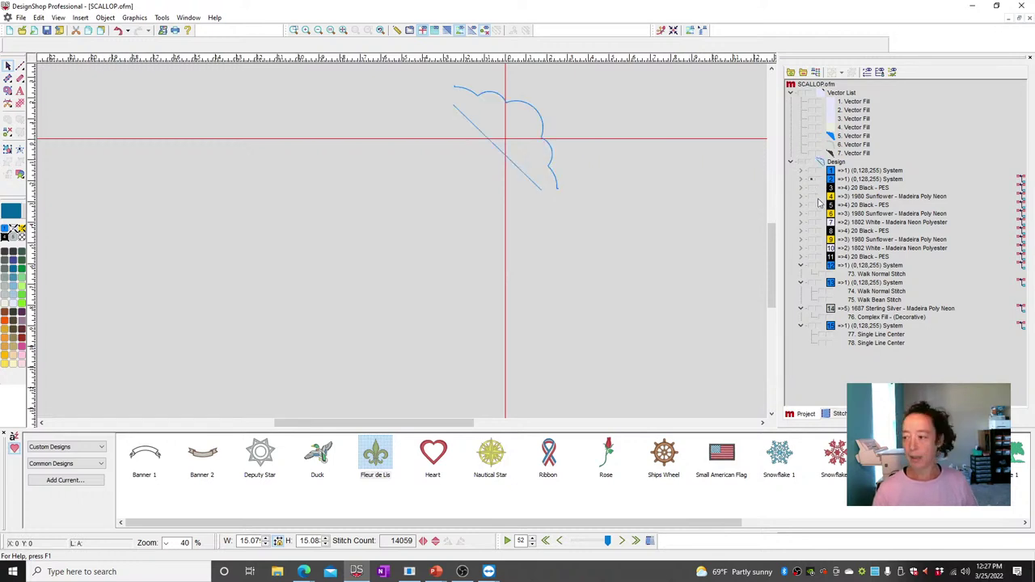
# Show the finished bee corner on the handkerchief with colour blocks 3 to 11 and vector fill 2, hiding the other colour blocks
pyautogui.click(813, 188)
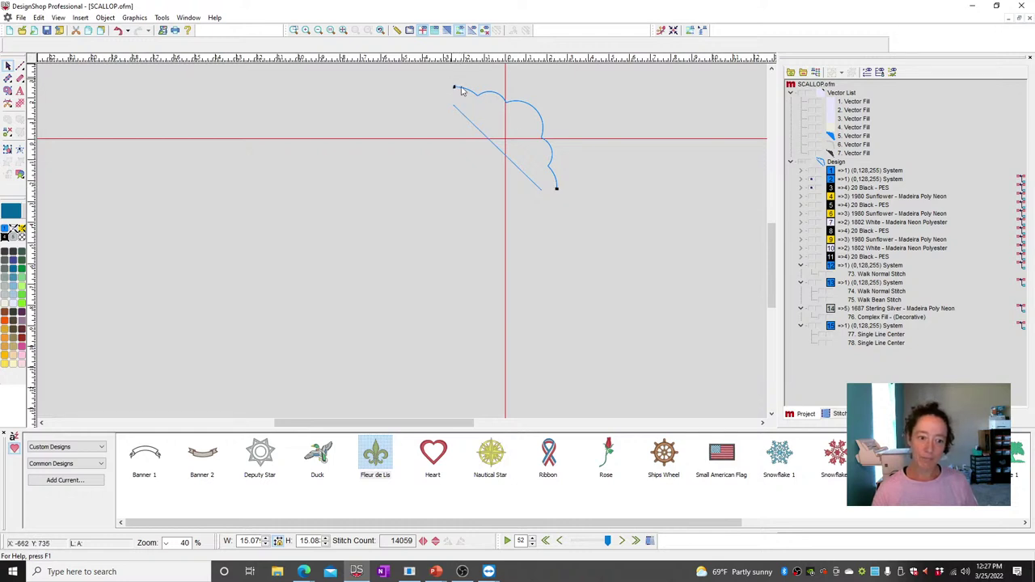
pyautogui.click(811, 197)
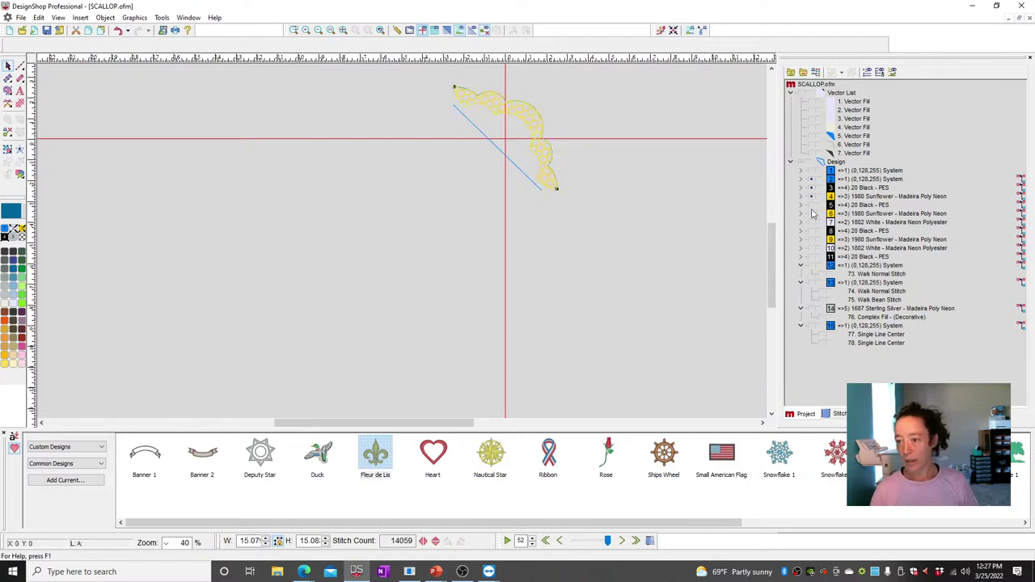
pyautogui.click(811, 207)
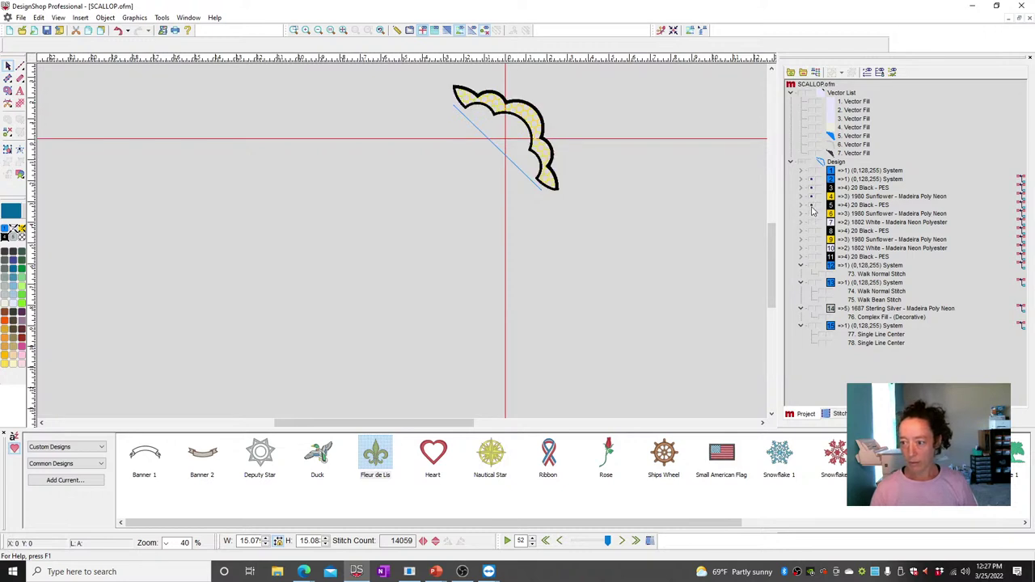
pyautogui.click(294, 30)
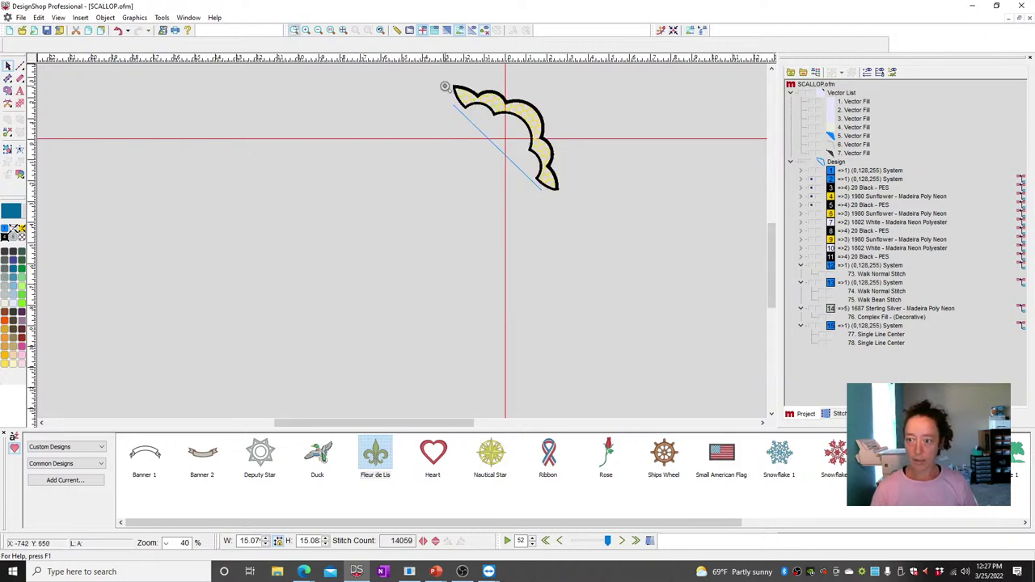
pyautogui.moveTo(435, 81); pyautogui.dragTo(634, 234)
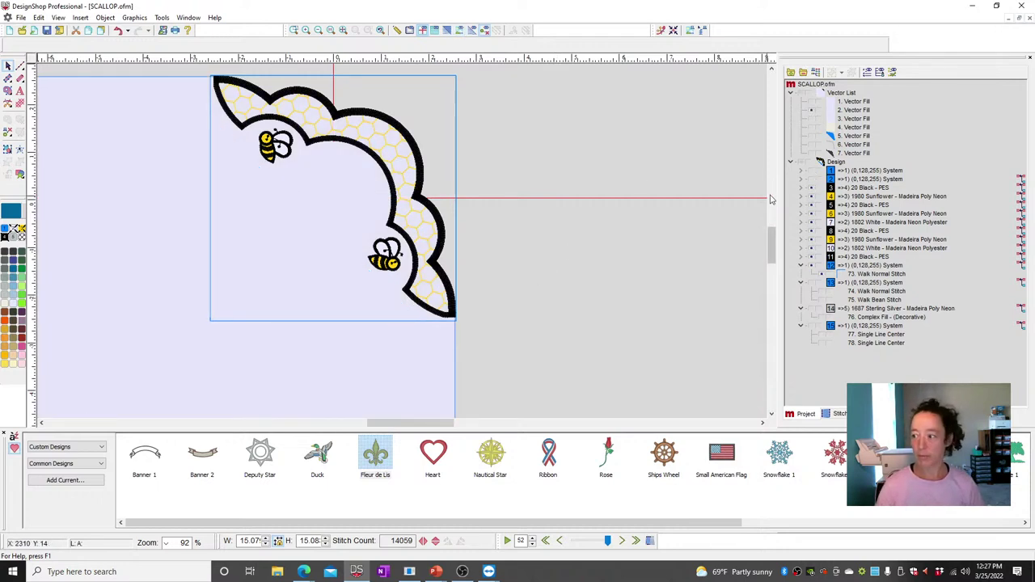
pyautogui.click(636, 266)
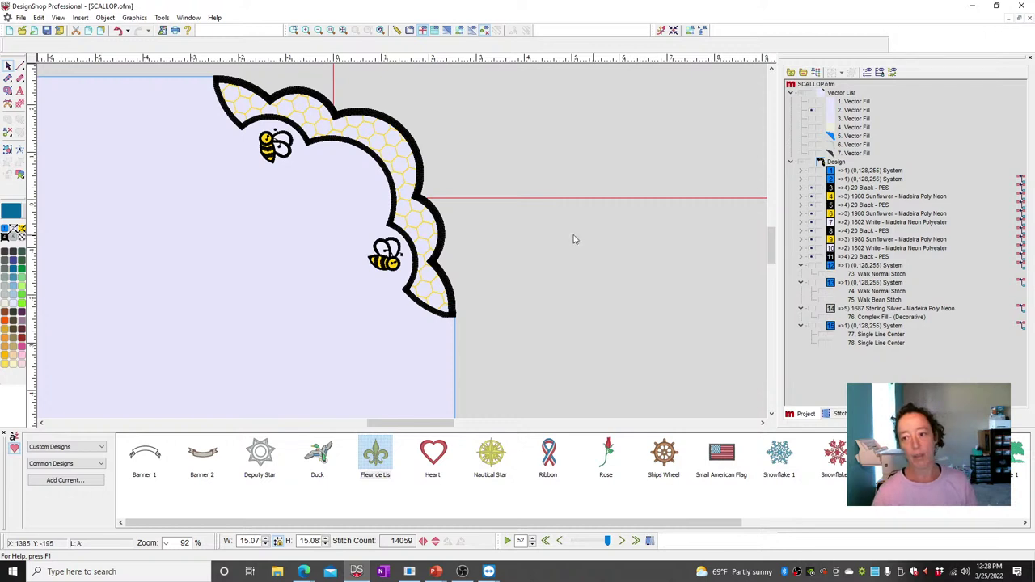
pyautogui.click(59, 17)
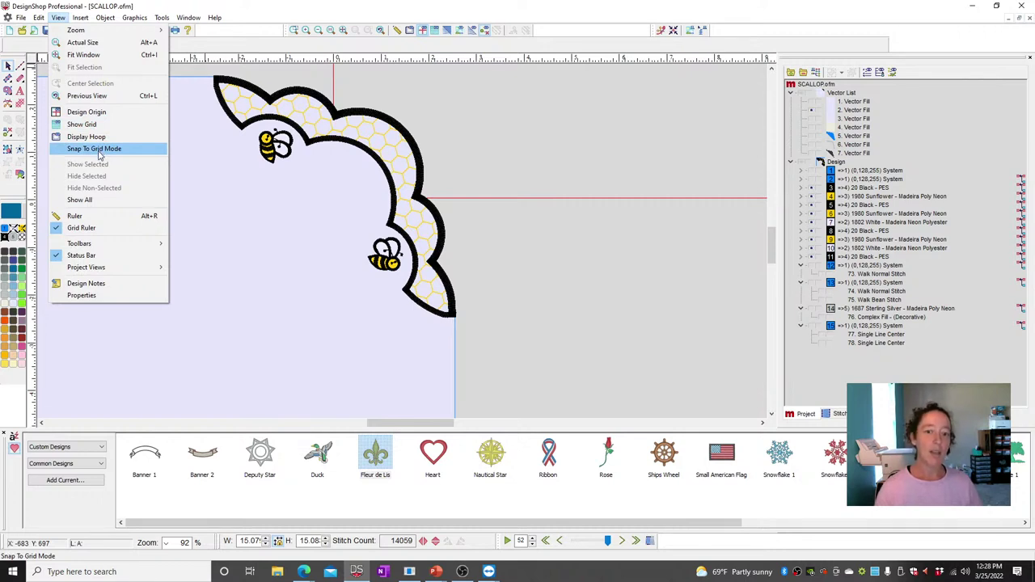
pyautogui.click(681, 173)
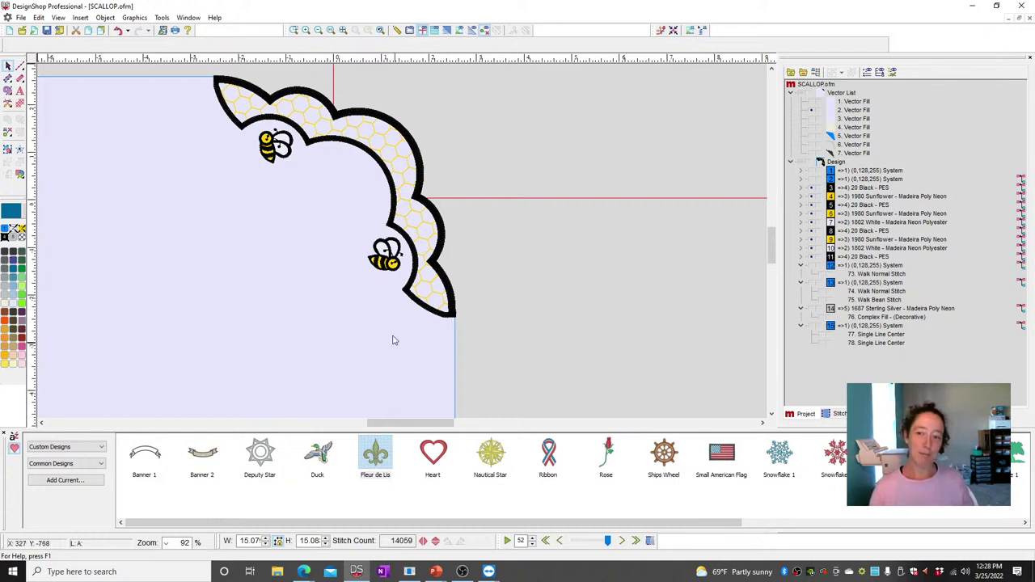
# Compare the bee corner with all vector fills shown and with none, leaving only vector fill 2 visible
pyautogui.click(801, 96)
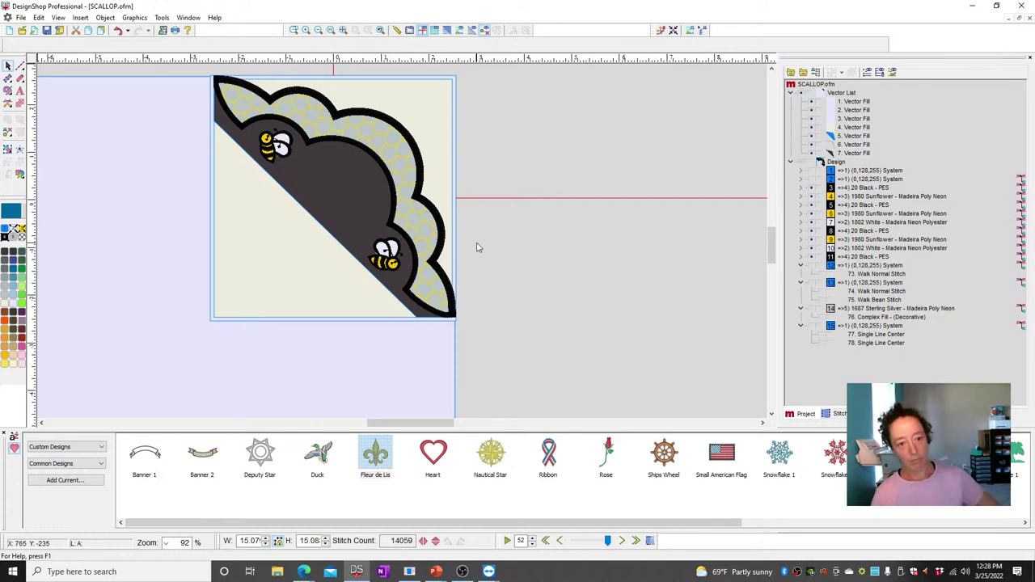
pyautogui.click(803, 95)
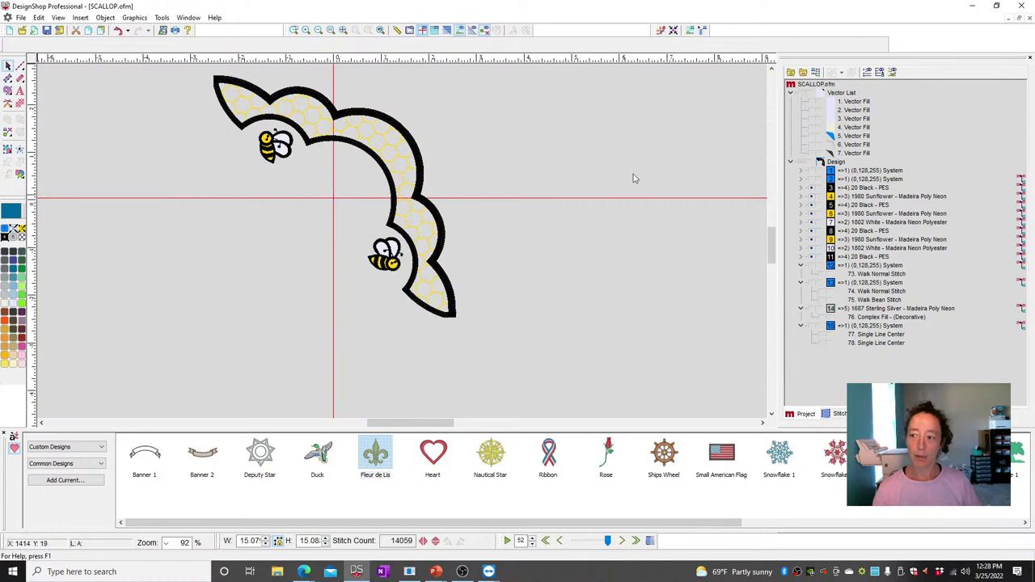
pyautogui.click(811, 110)
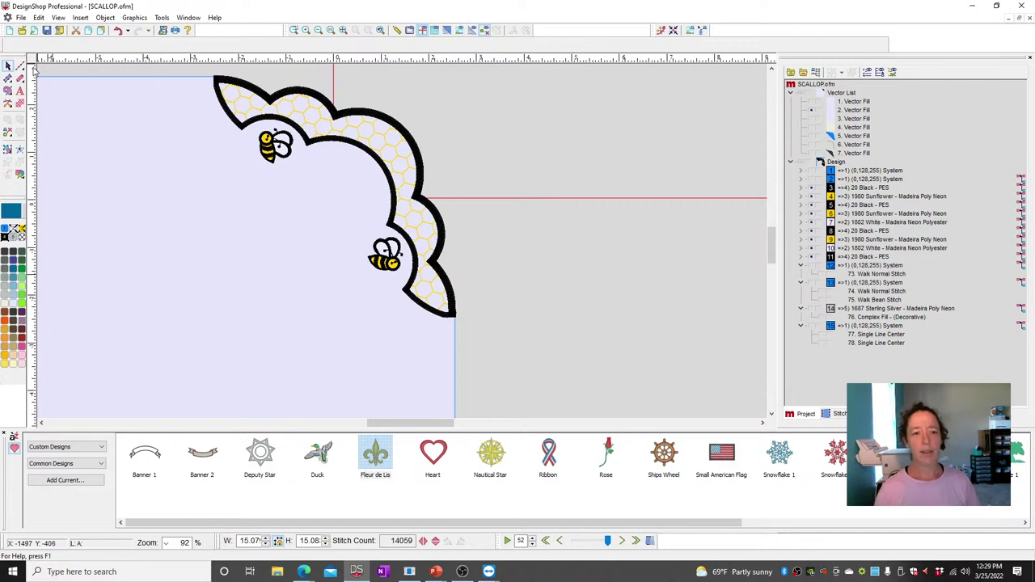
# Browse the commands and the new shortcut key setting in the Accelerator Editor, closing it without assigning anything
pyautogui.click(162, 17)
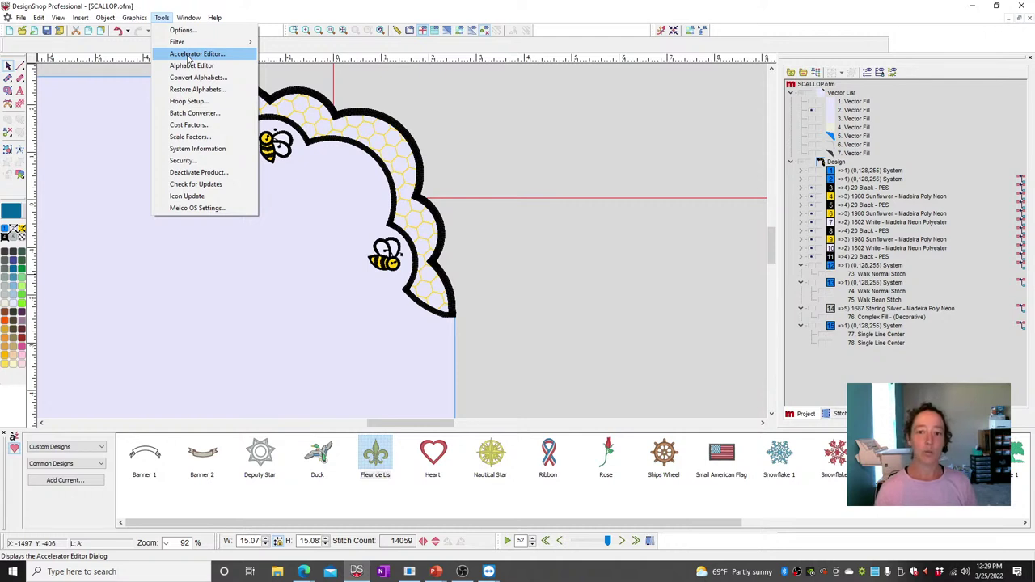
pyautogui.click(190, 54)
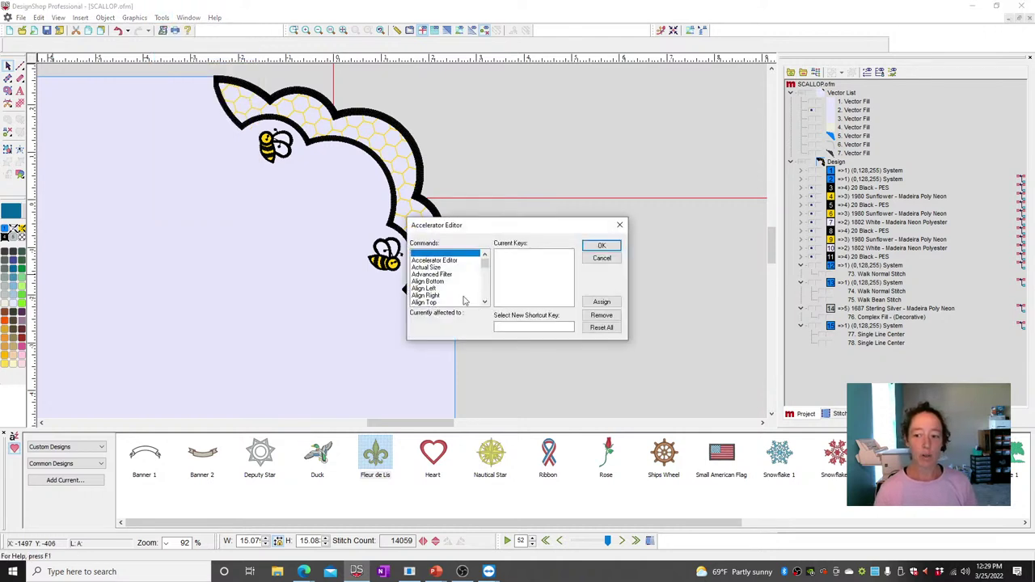
pyautogui.scroll(-3, 443, 279)
pyautogui.scroll(3, 444, 283)
pyautogui.scroll(-3, 444, 283)
pyautogui.click(517, 327)
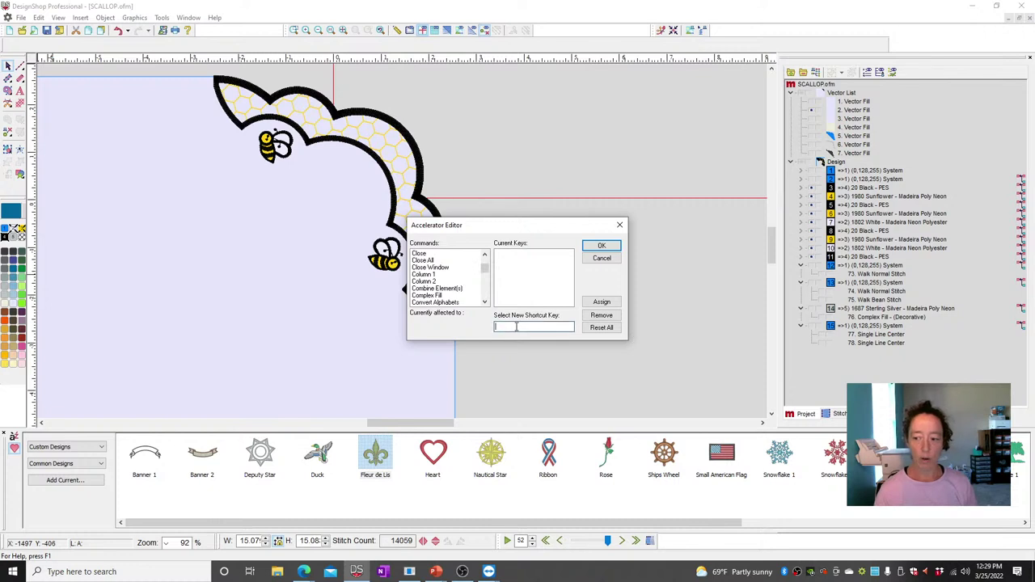
pyautogui.click(601, 259)
# Review the keyboard shortcuts listed for the View, Edit and Insert commands
pyautogui.click(81, 18)
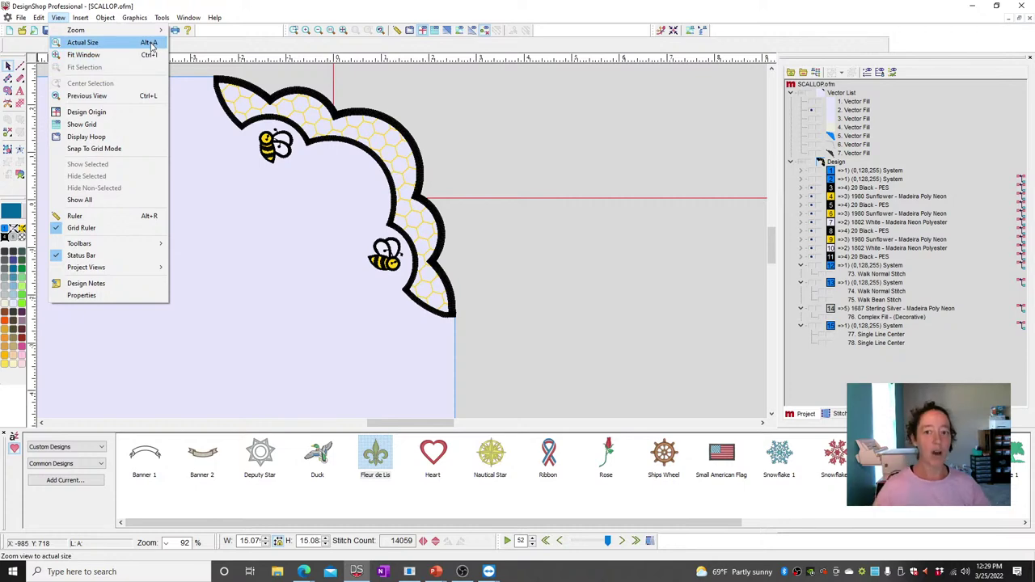
pyautogui.moveTo(41, 17)
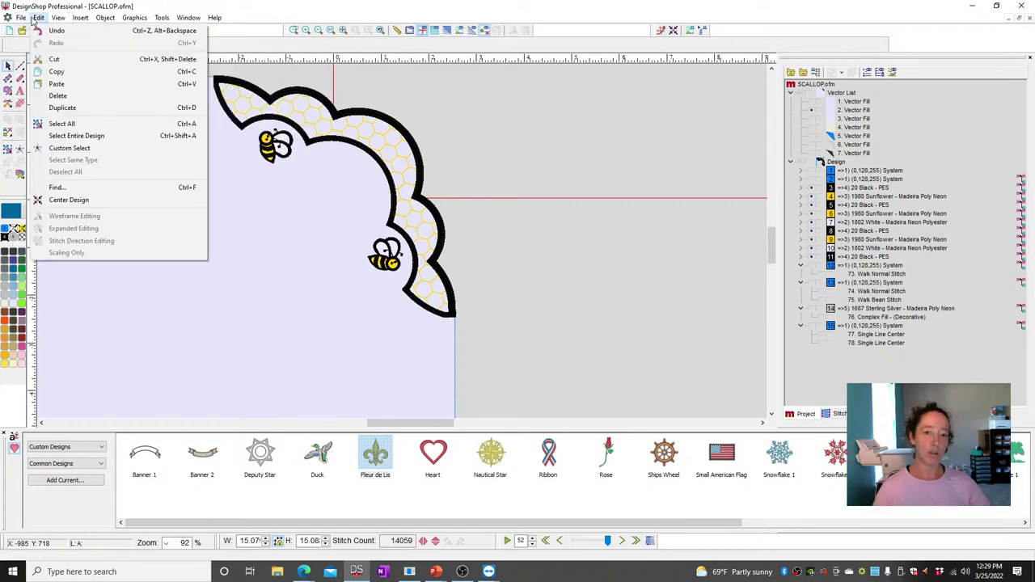
pyautogui.moveTo(77, 23)
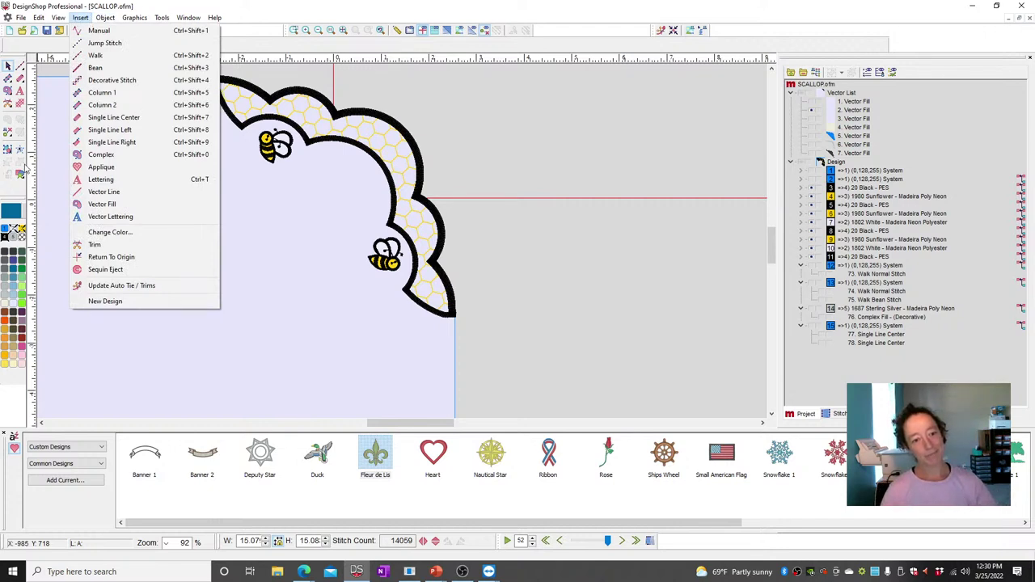
pyautogui.press('Escape')
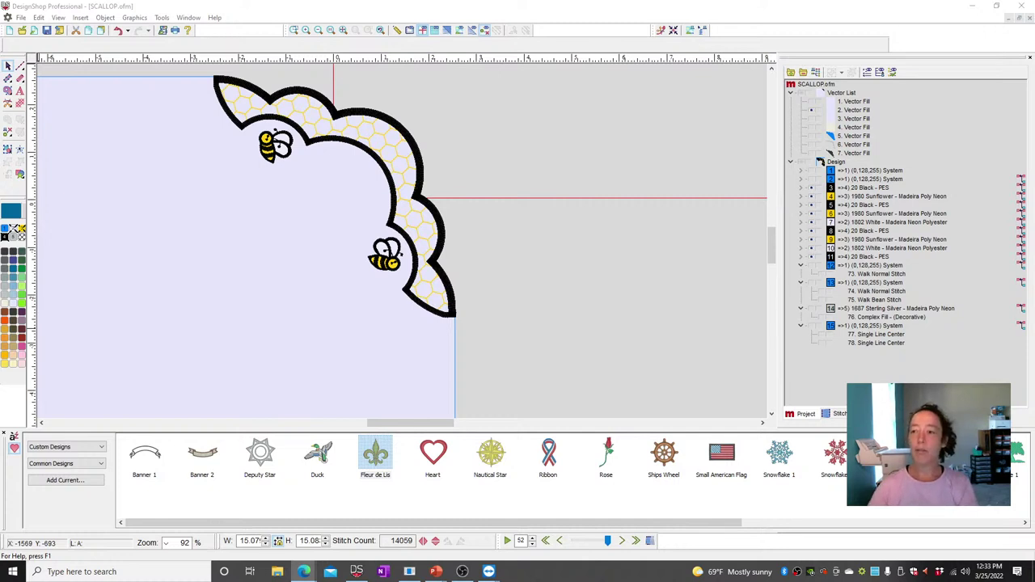
# Change the stitch display so the honeycomb fill is drawn with its individual stitches
pyautogui.click(446, 30)
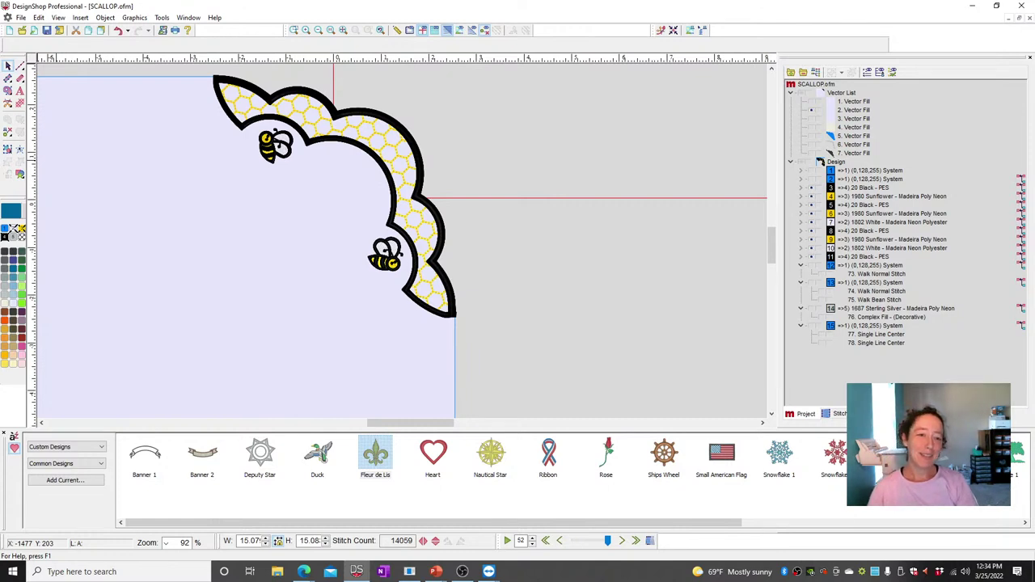
pyautogui.hotkey('alt', 'Tab')
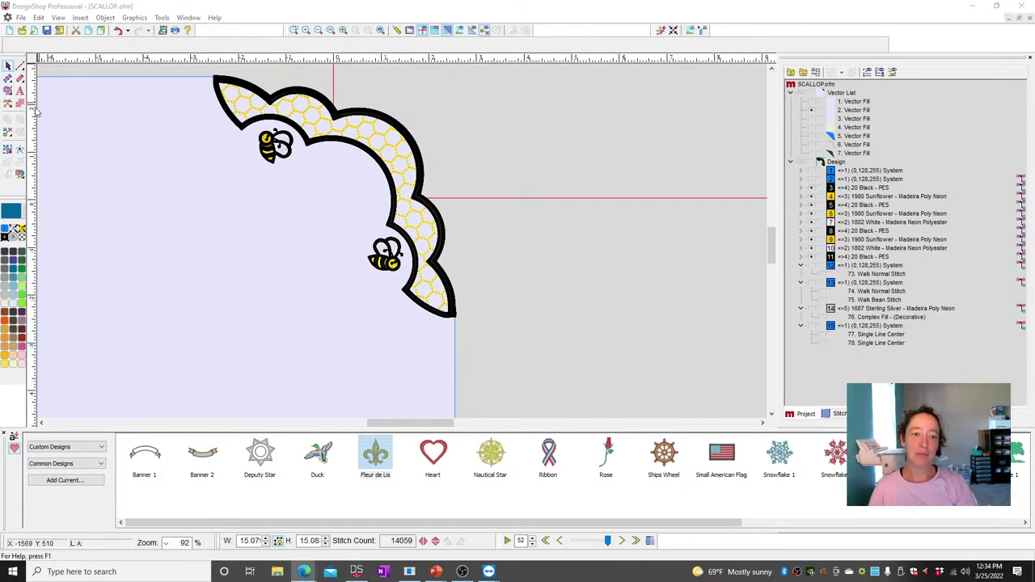